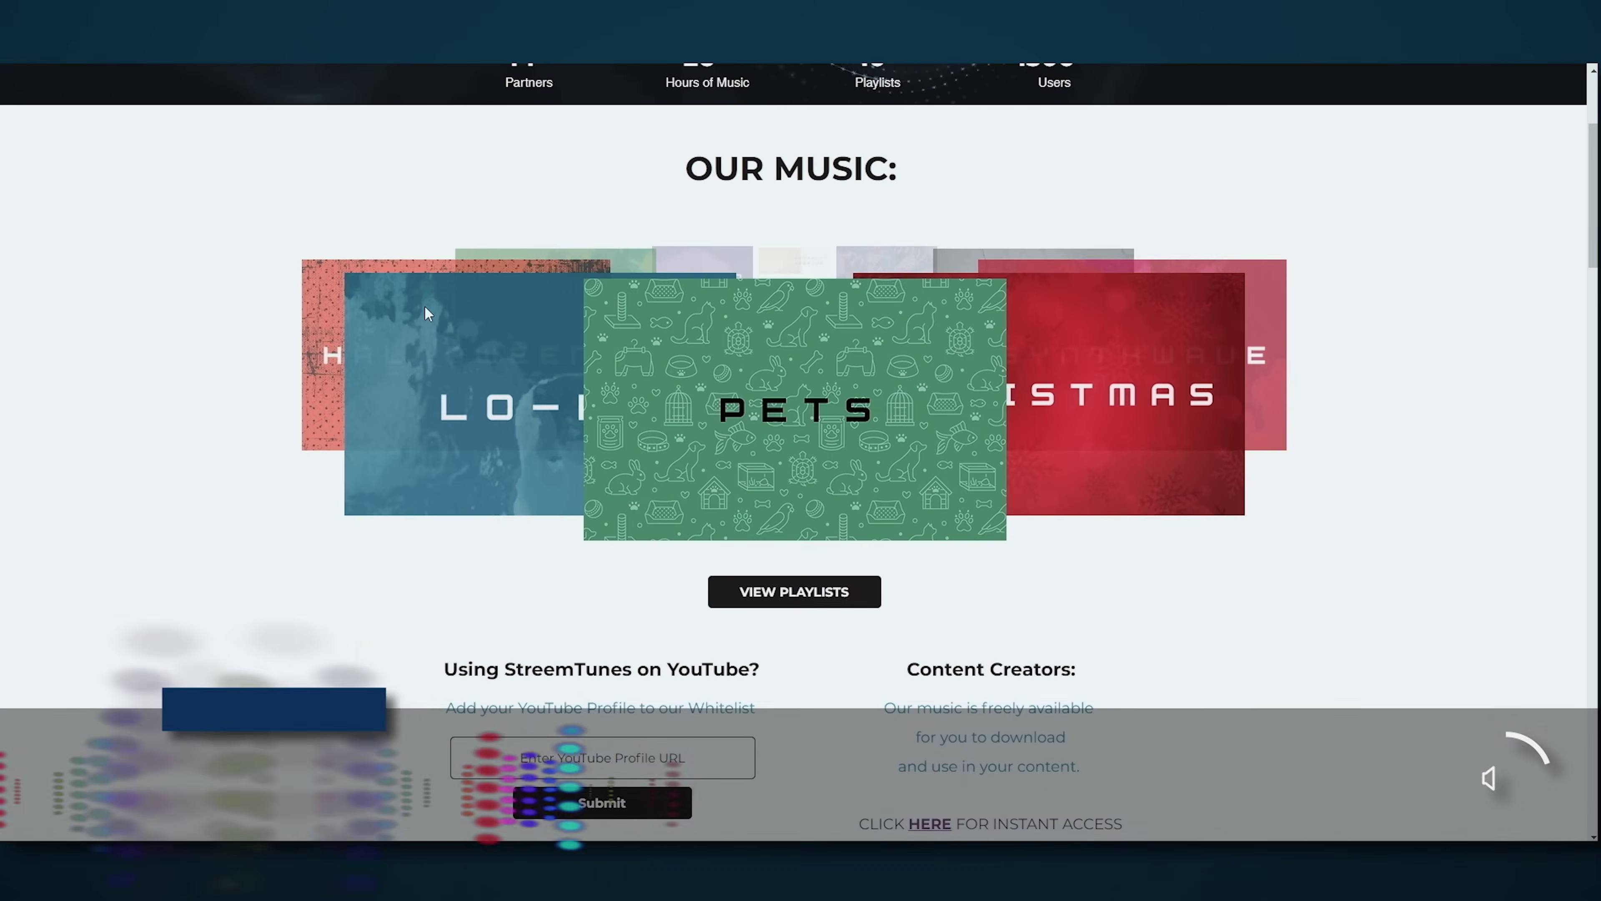
Scroll through the StreamTunes playlist pages and the Music and Education page, returning to the top
scroll(424, 305, down, 10)
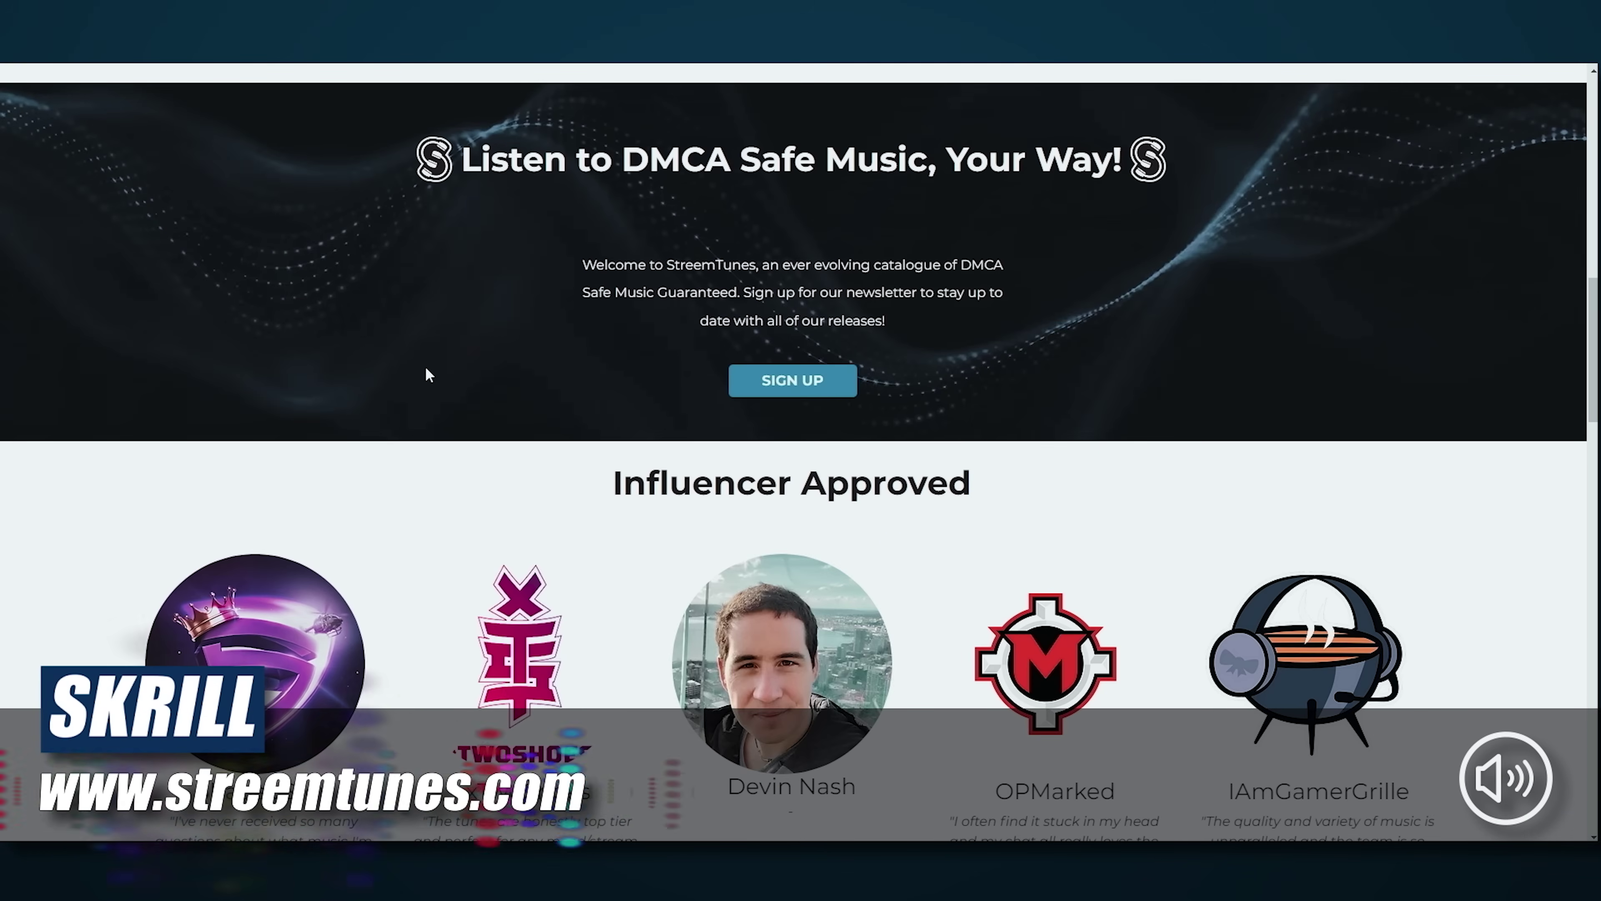
scroll(894, 318, down, 15)
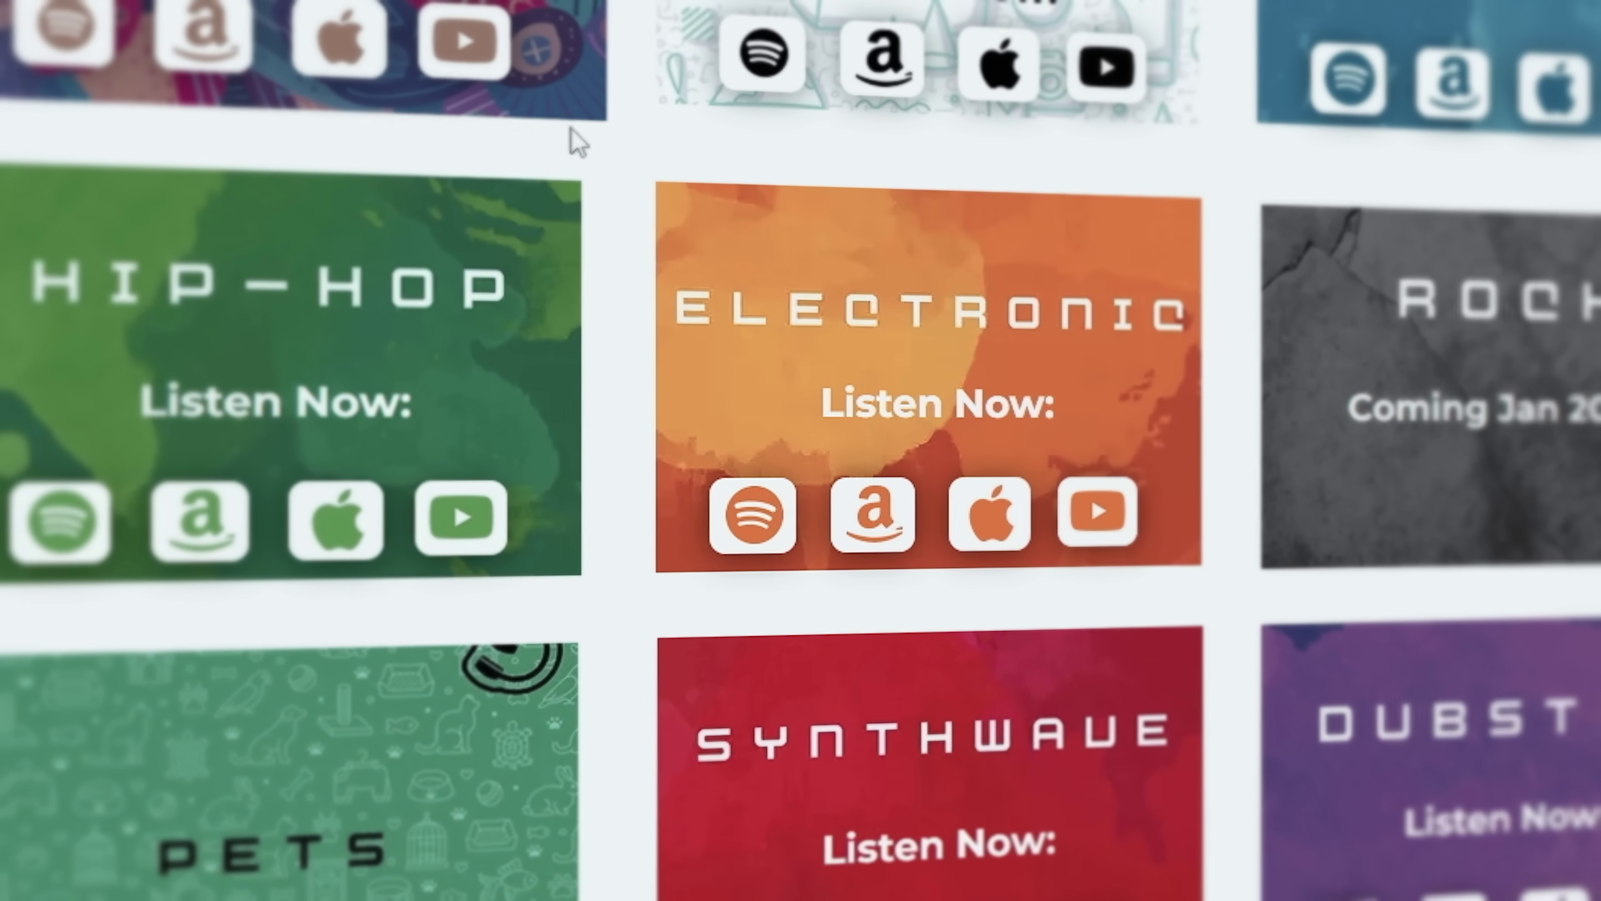
scroll(801, 451, down, 5)
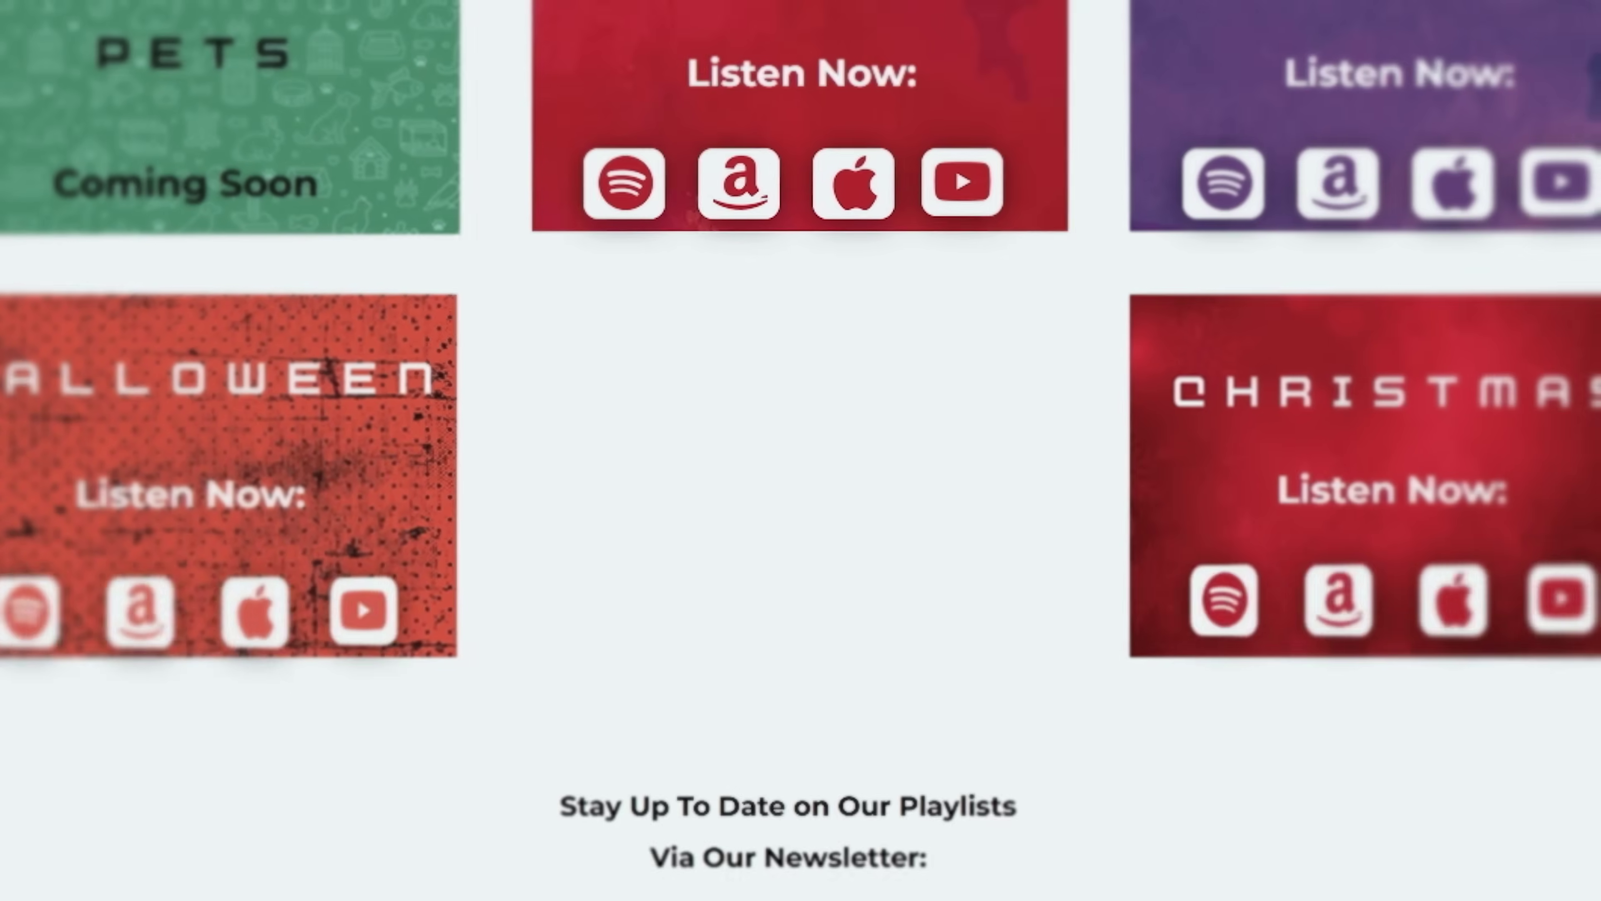
scroll(205, 600, up, 4)
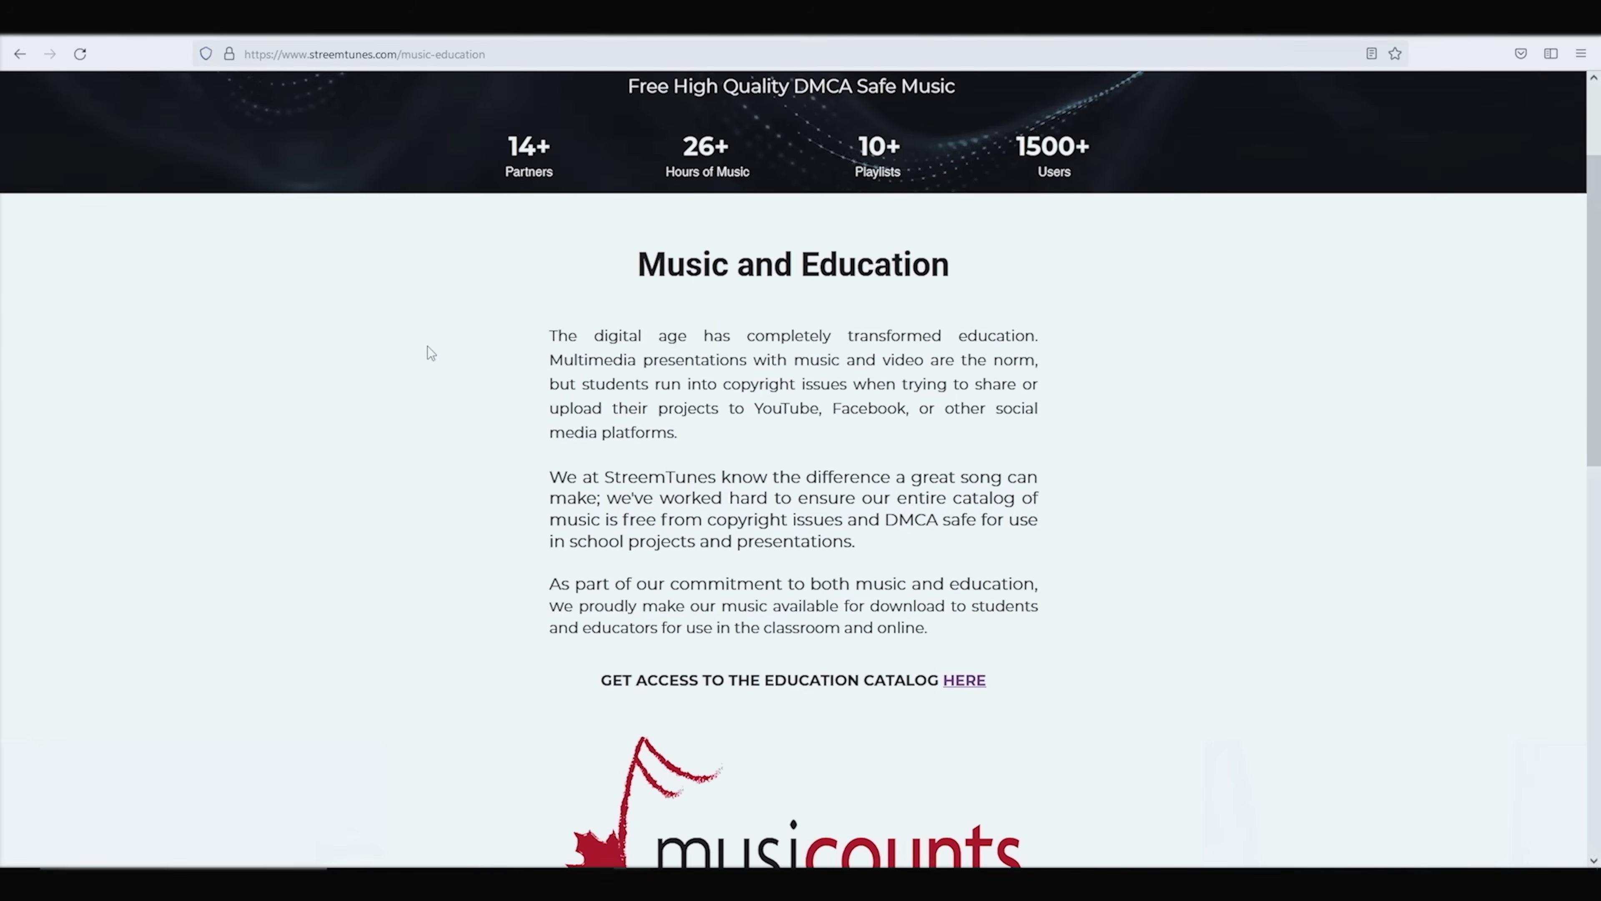
scroll(429, 346, down, 6)
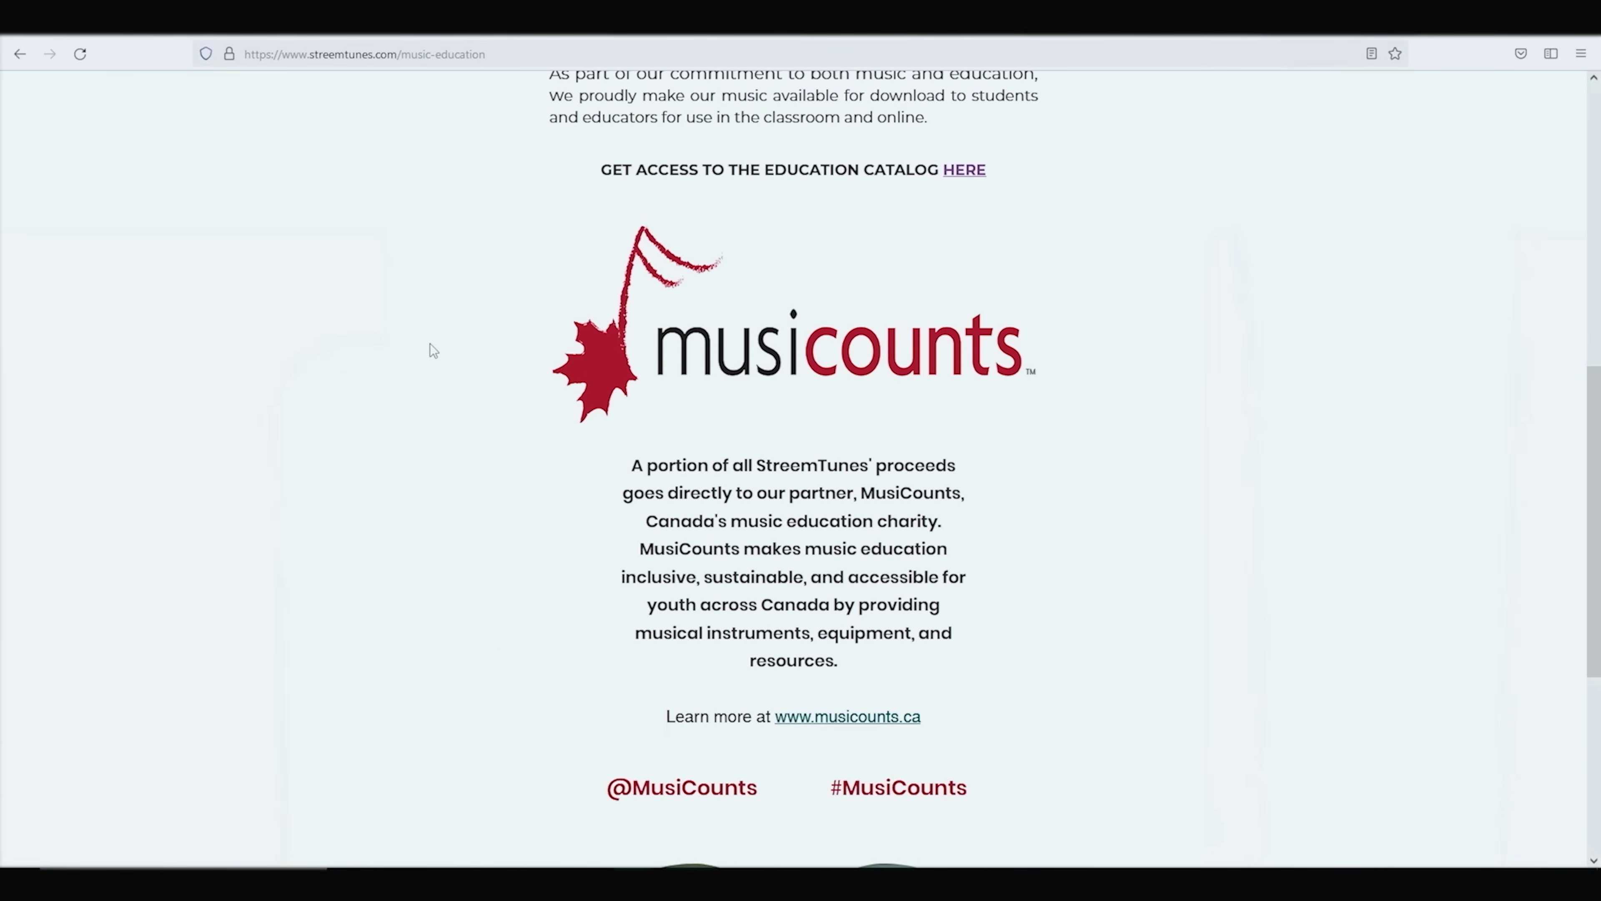
scroll(429, 343, down, 2)
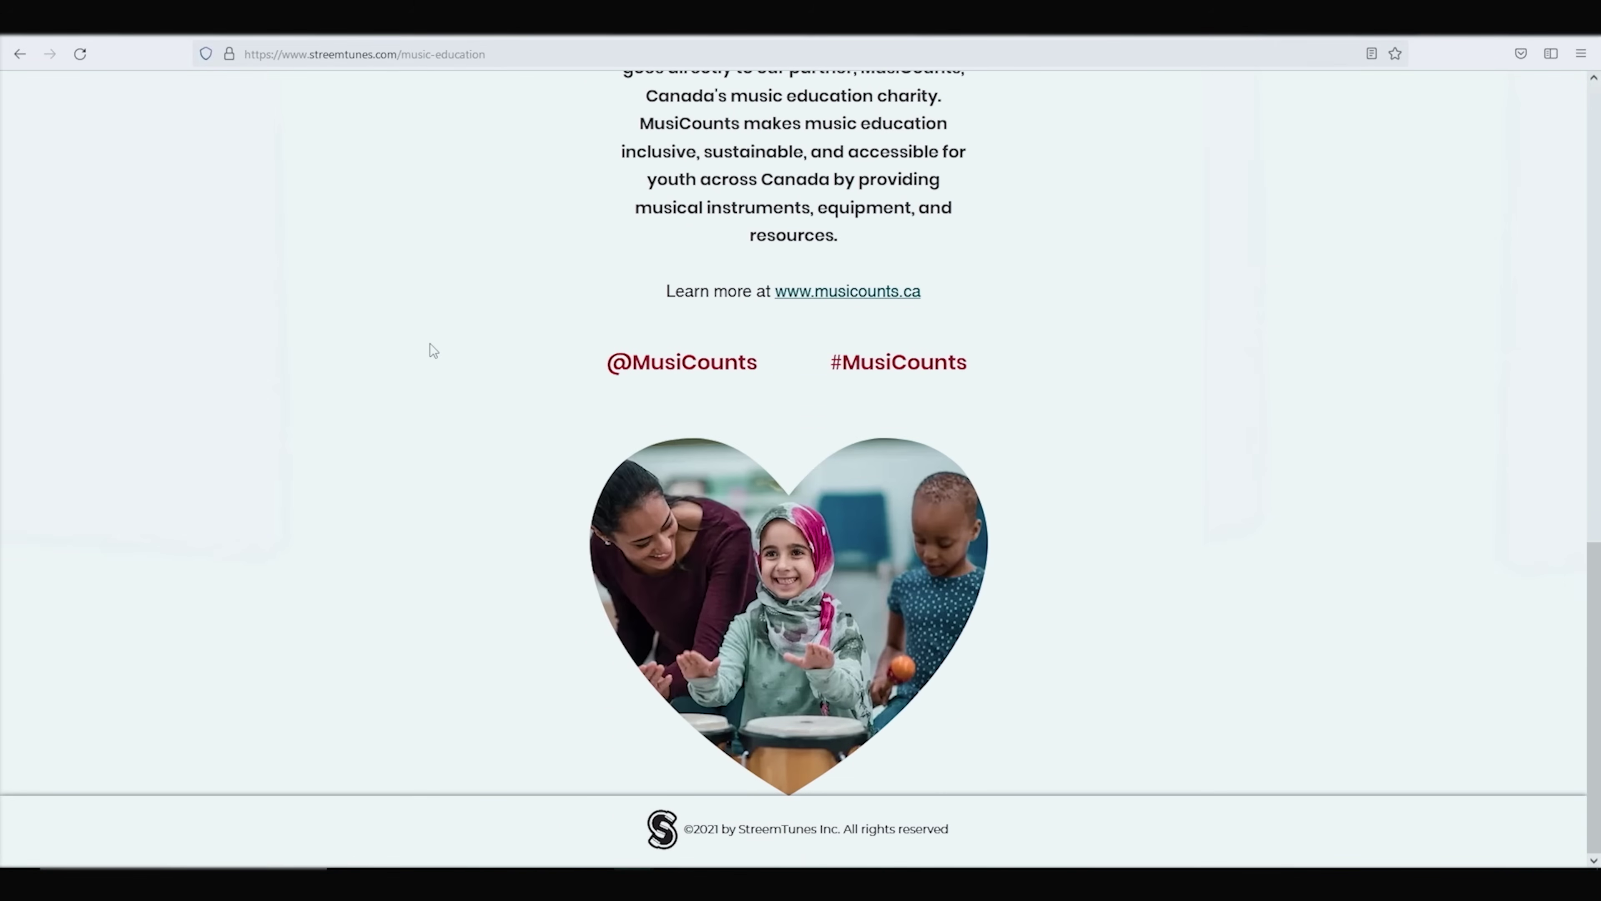
scroll(431, 343, up, 10)
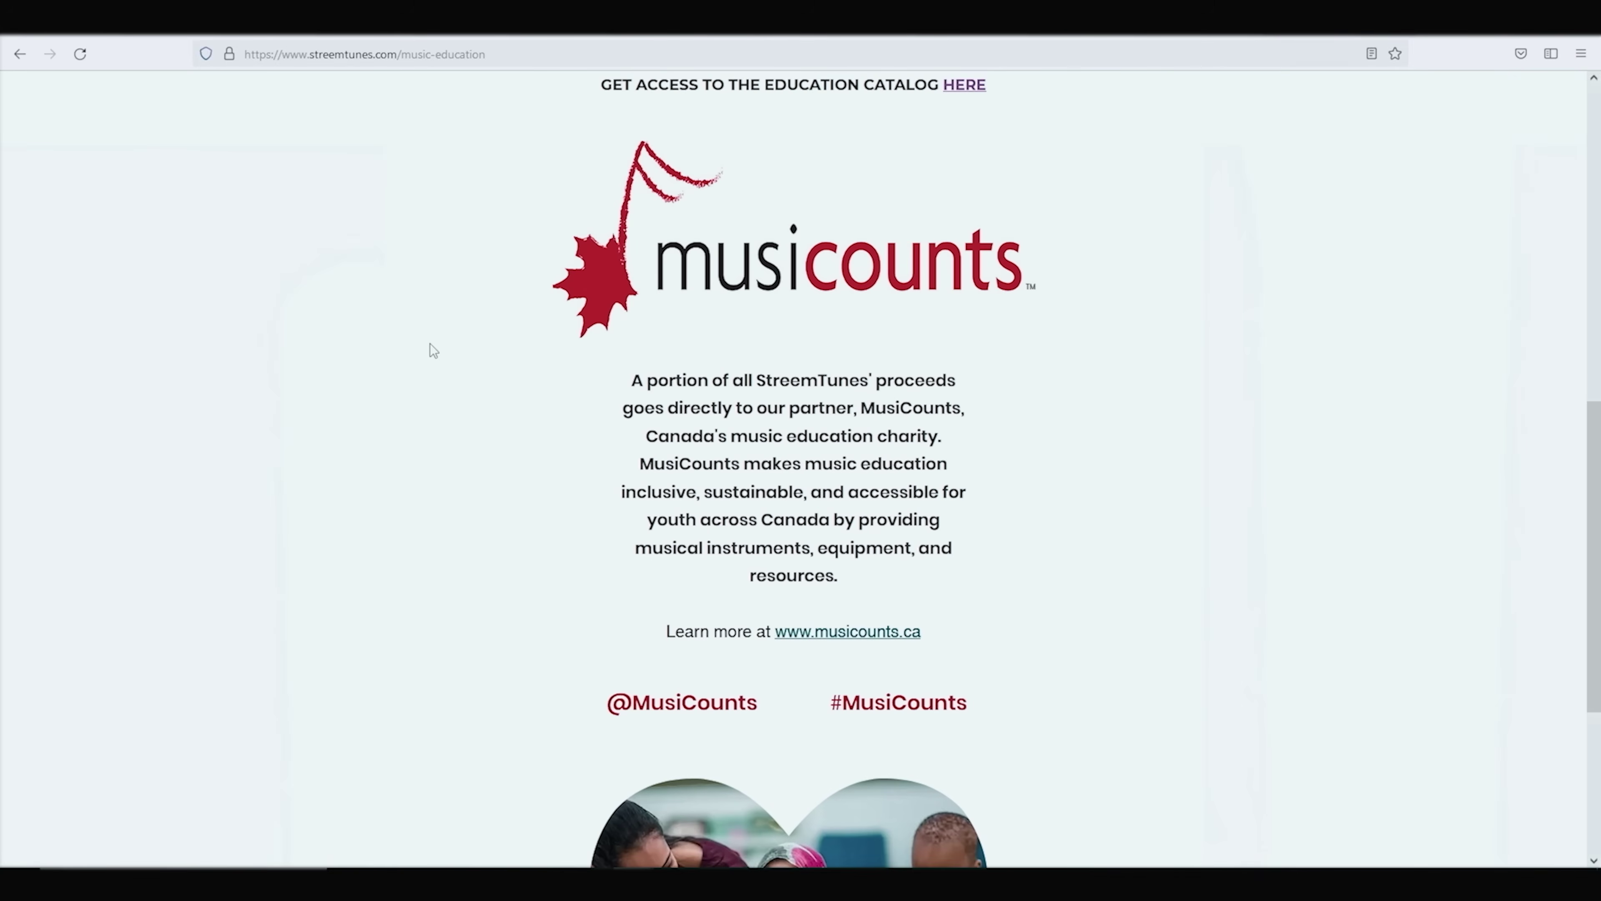
scroll(431, 343, up, 6)
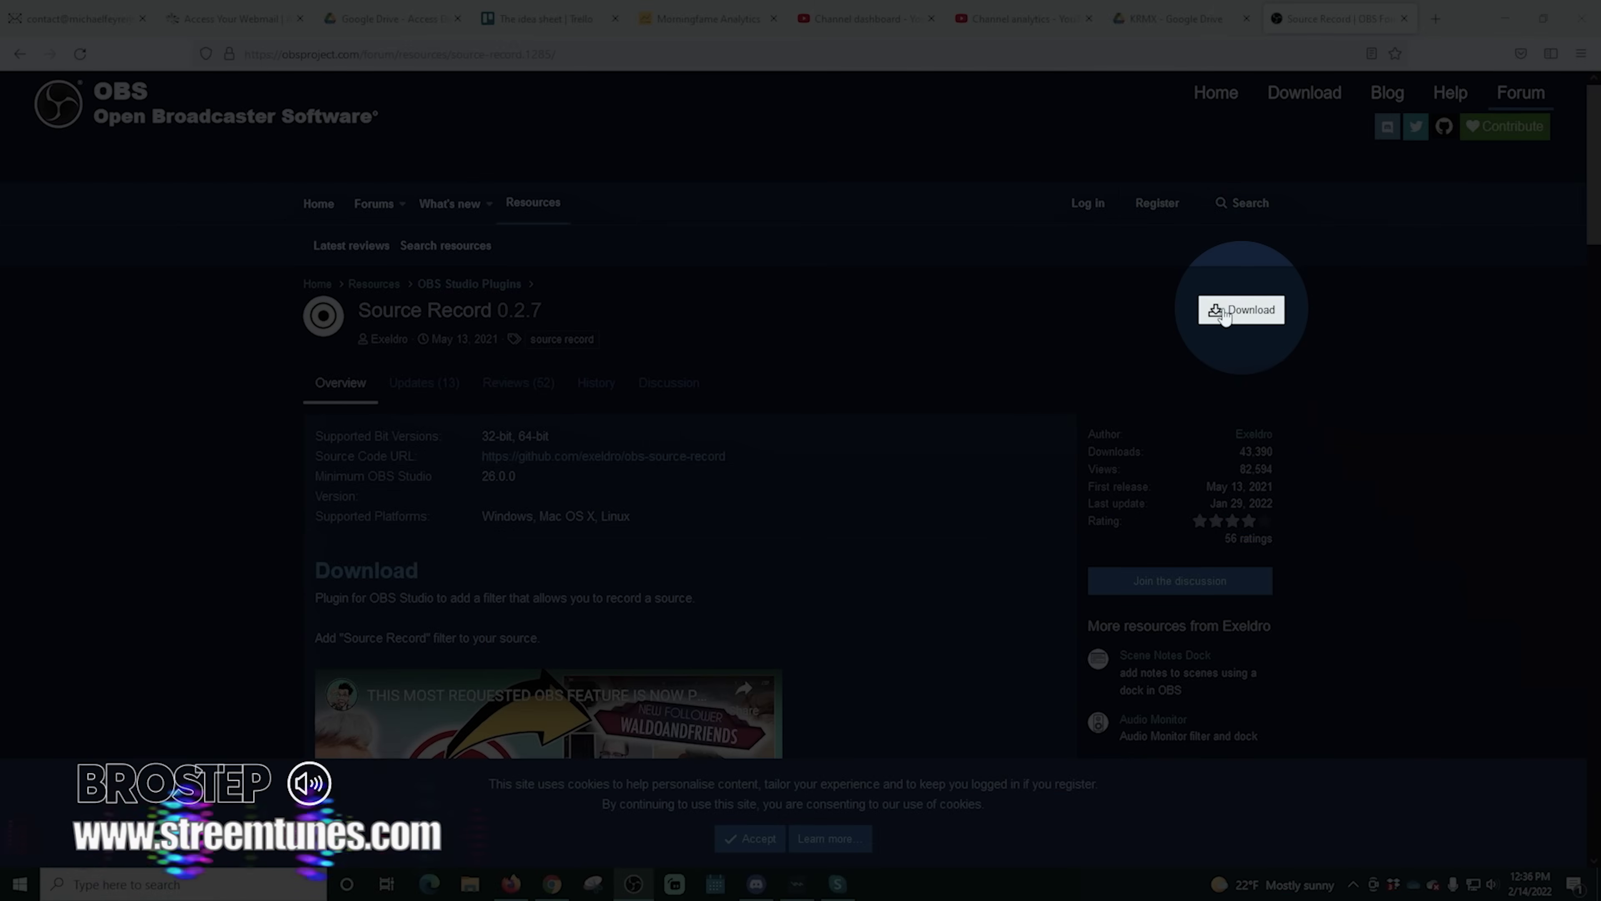
Download source-record-0.2.7-windows-installer.zip from the Source Record page and save the file
click(1223, 311)
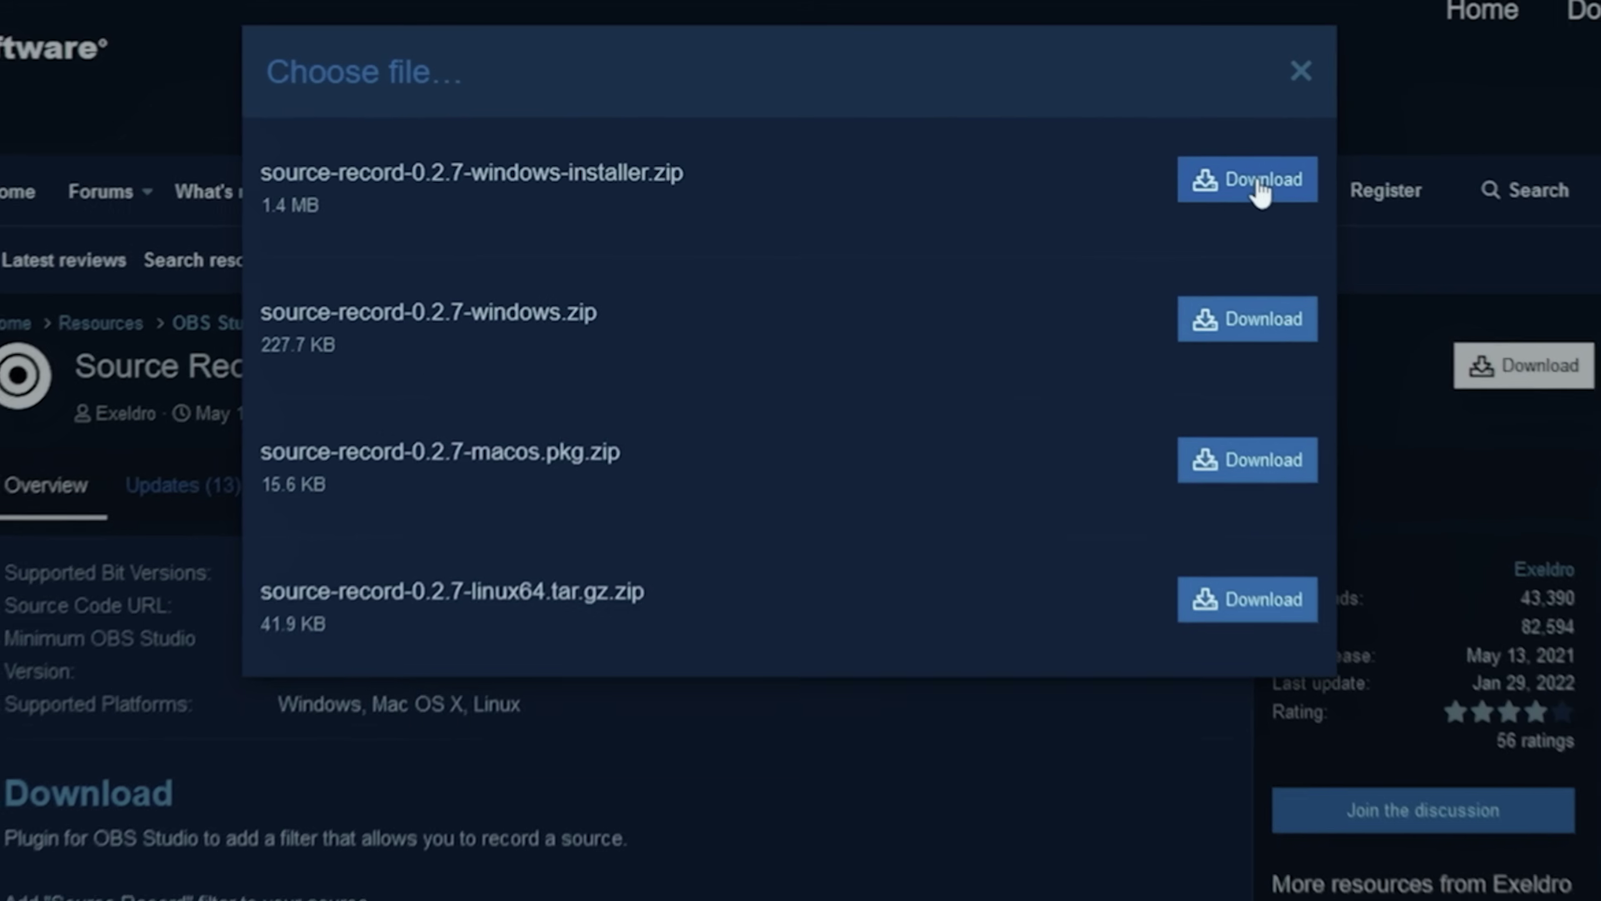
click(1366, 221)
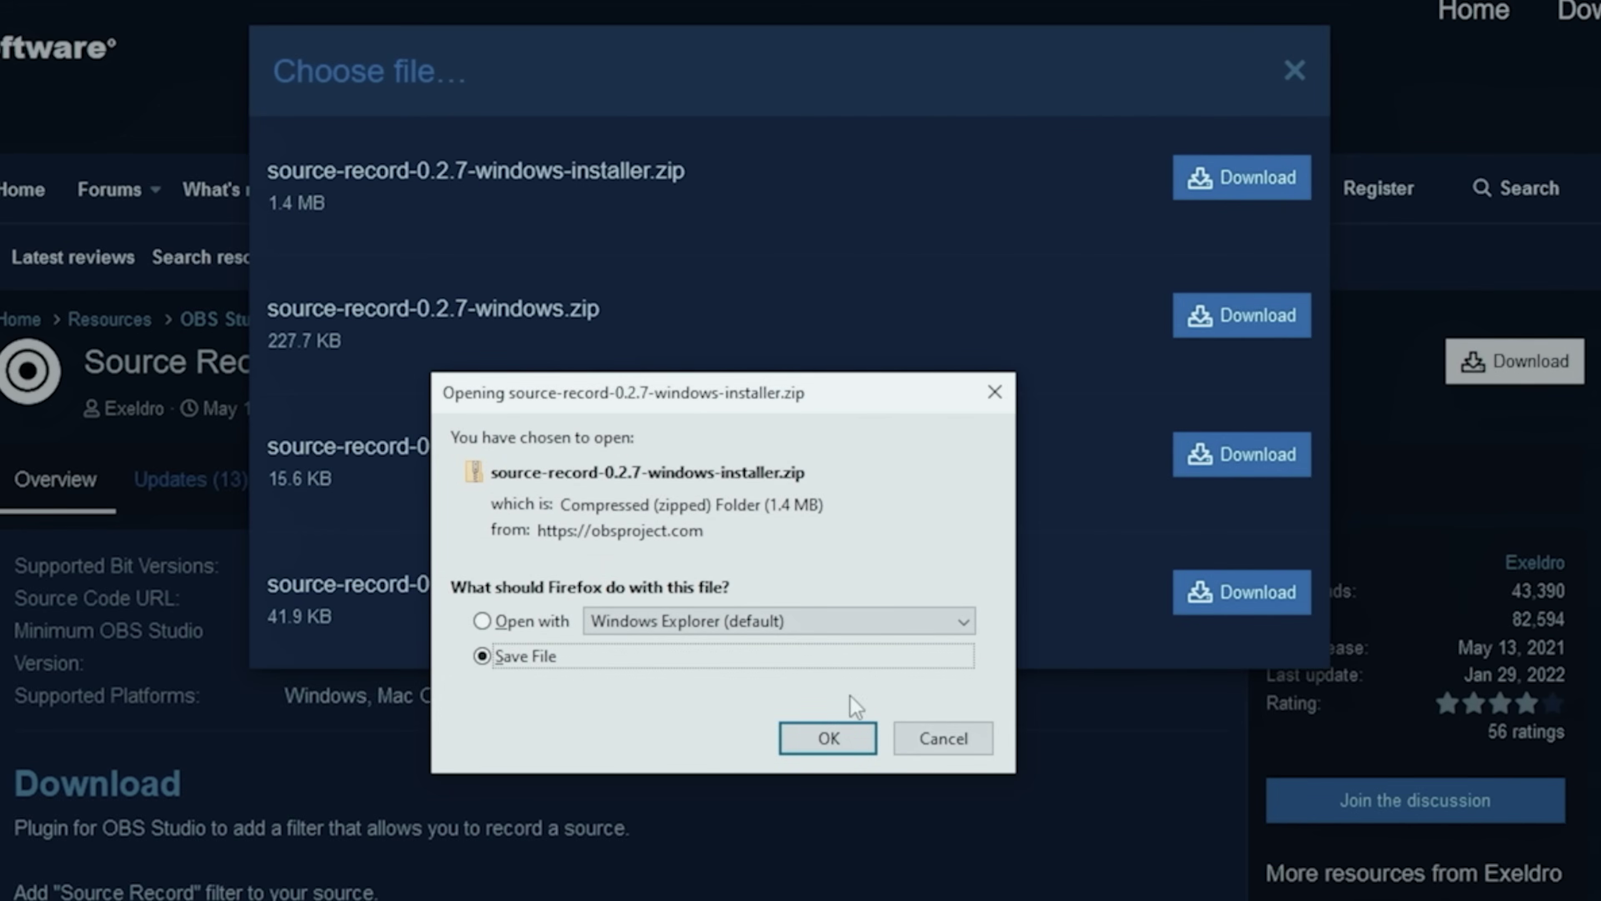
click(822, 741)
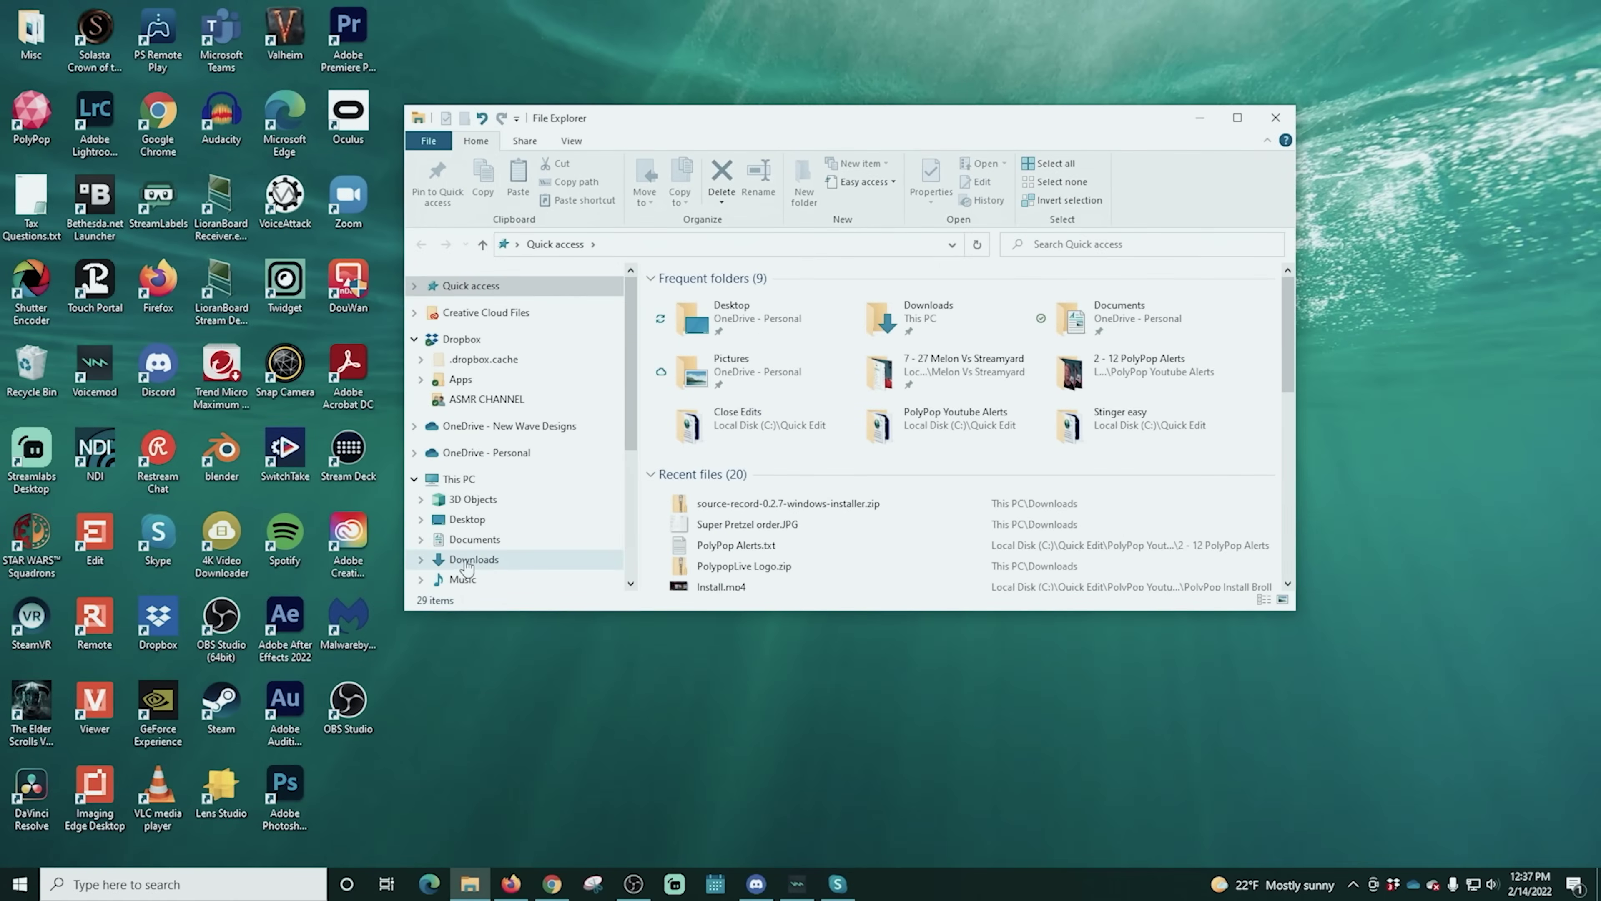
Look inside the downloaded Source Record installer zip in Downloads
click(466, 559)
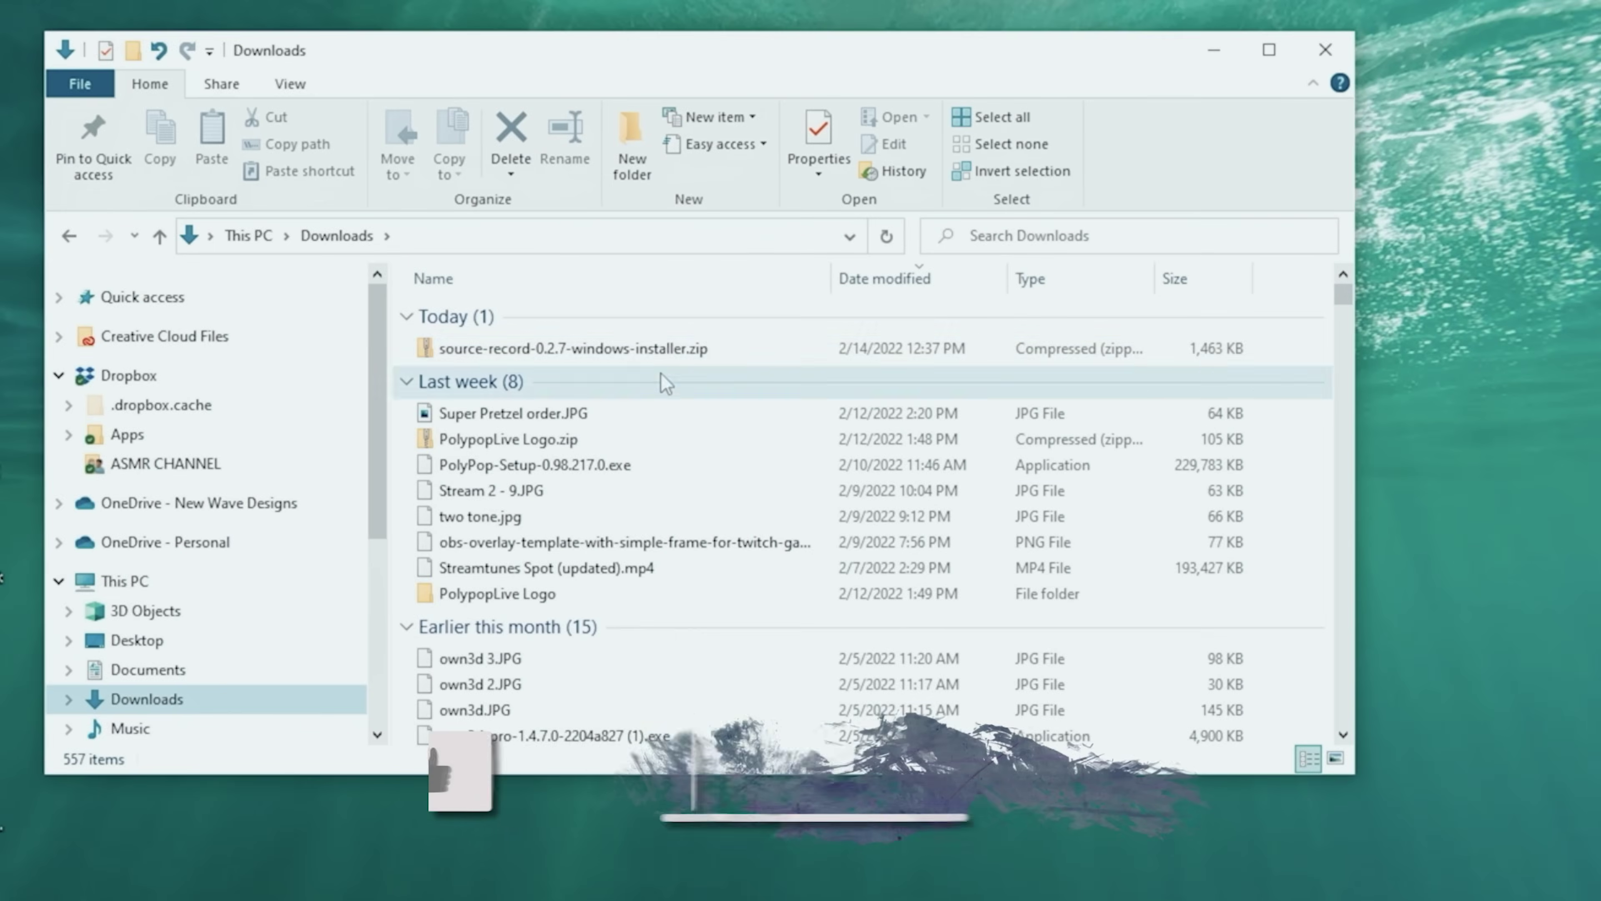
double_click(803, 319)
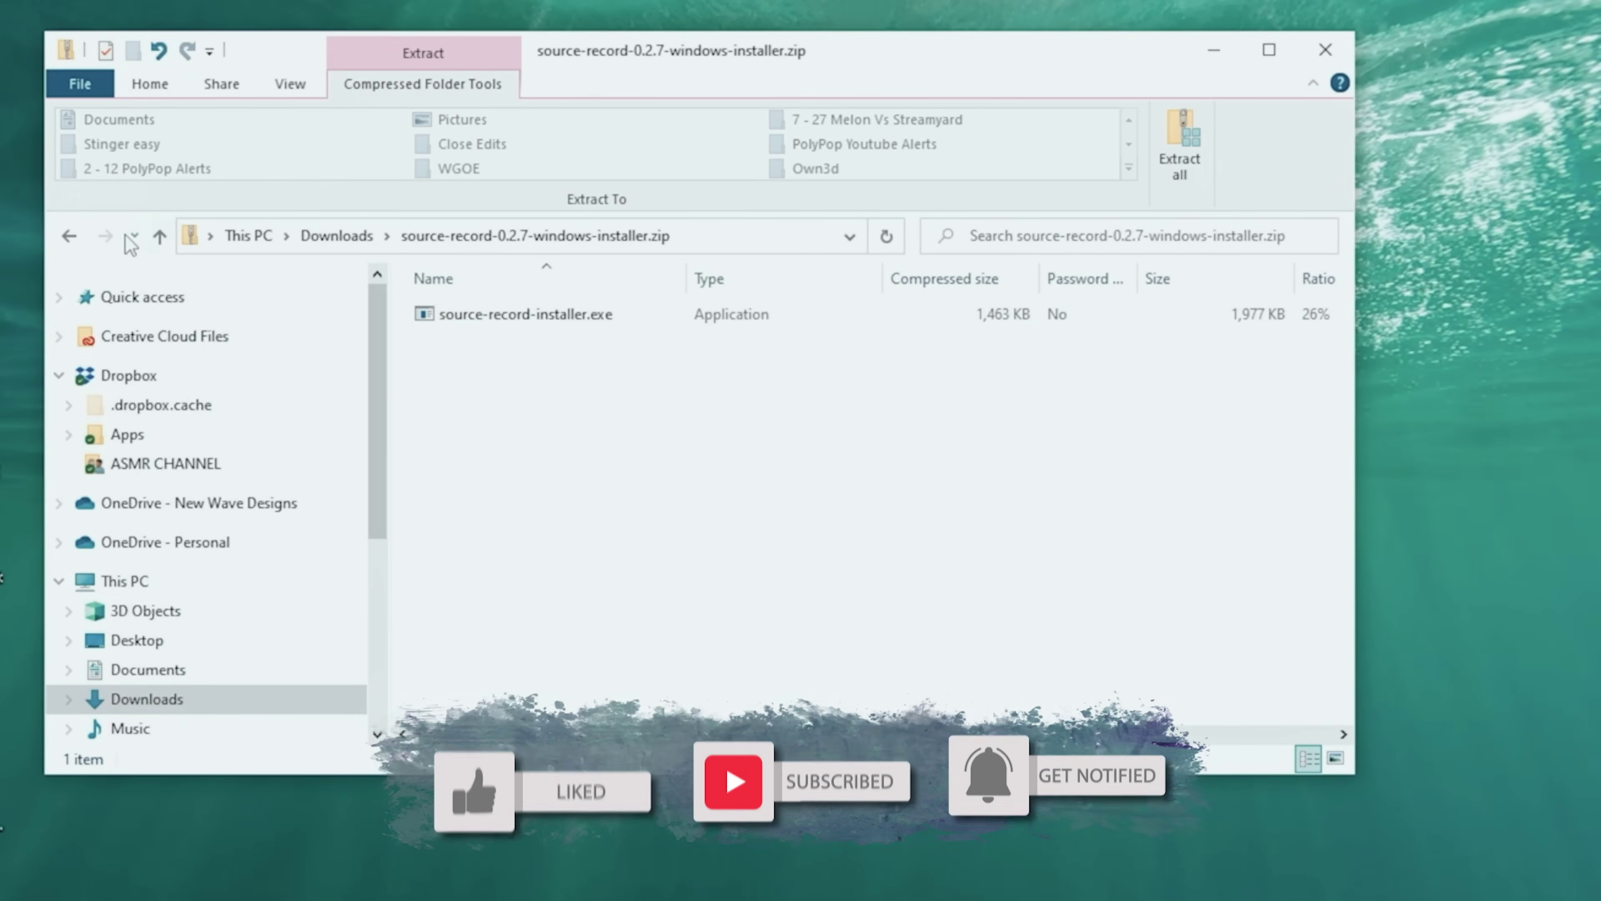
key(alt+Left)
Extract the zip into its source-record folder and launch source-record-installer.exe
right_click(491, 348)
click(543, 454)
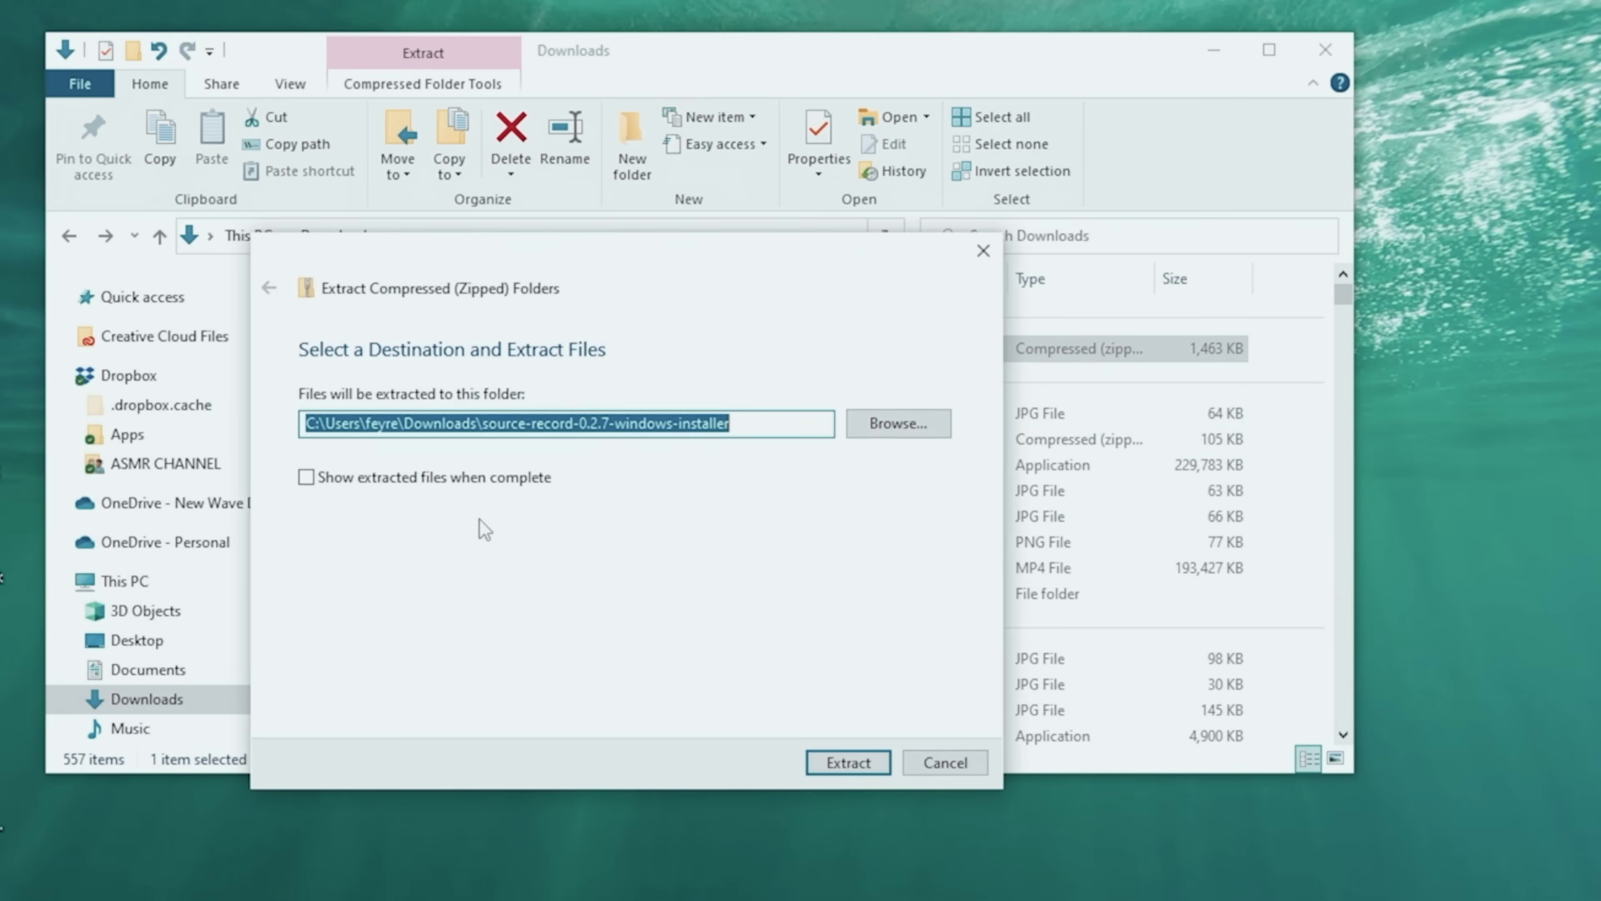
click(835, 762)
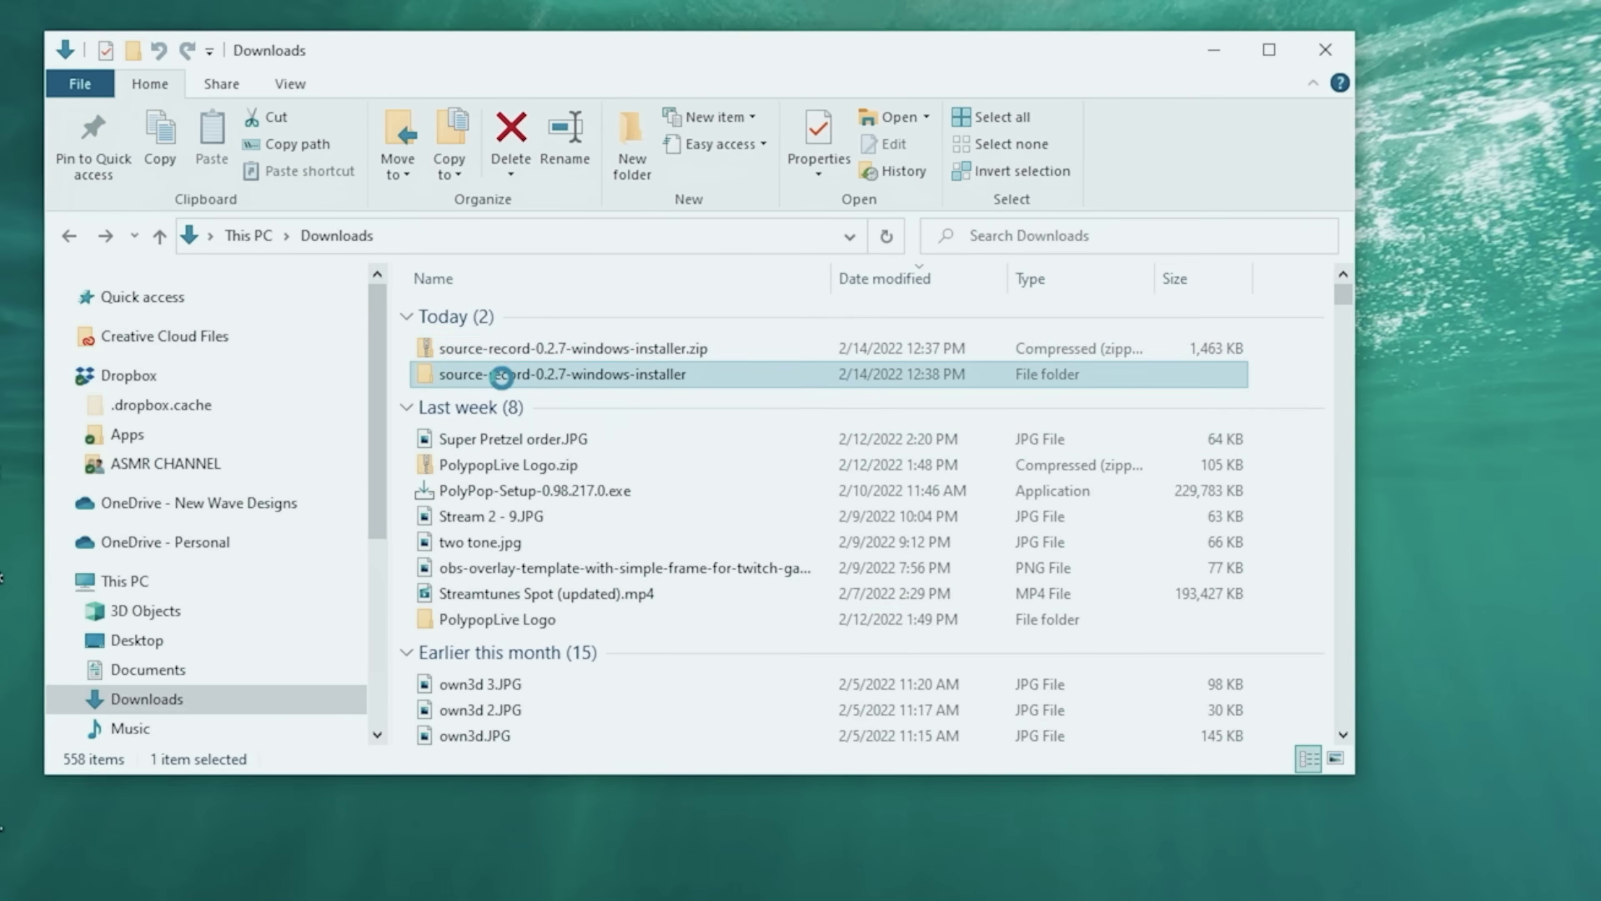
double_click(500, 374)
double_click(508, 315)
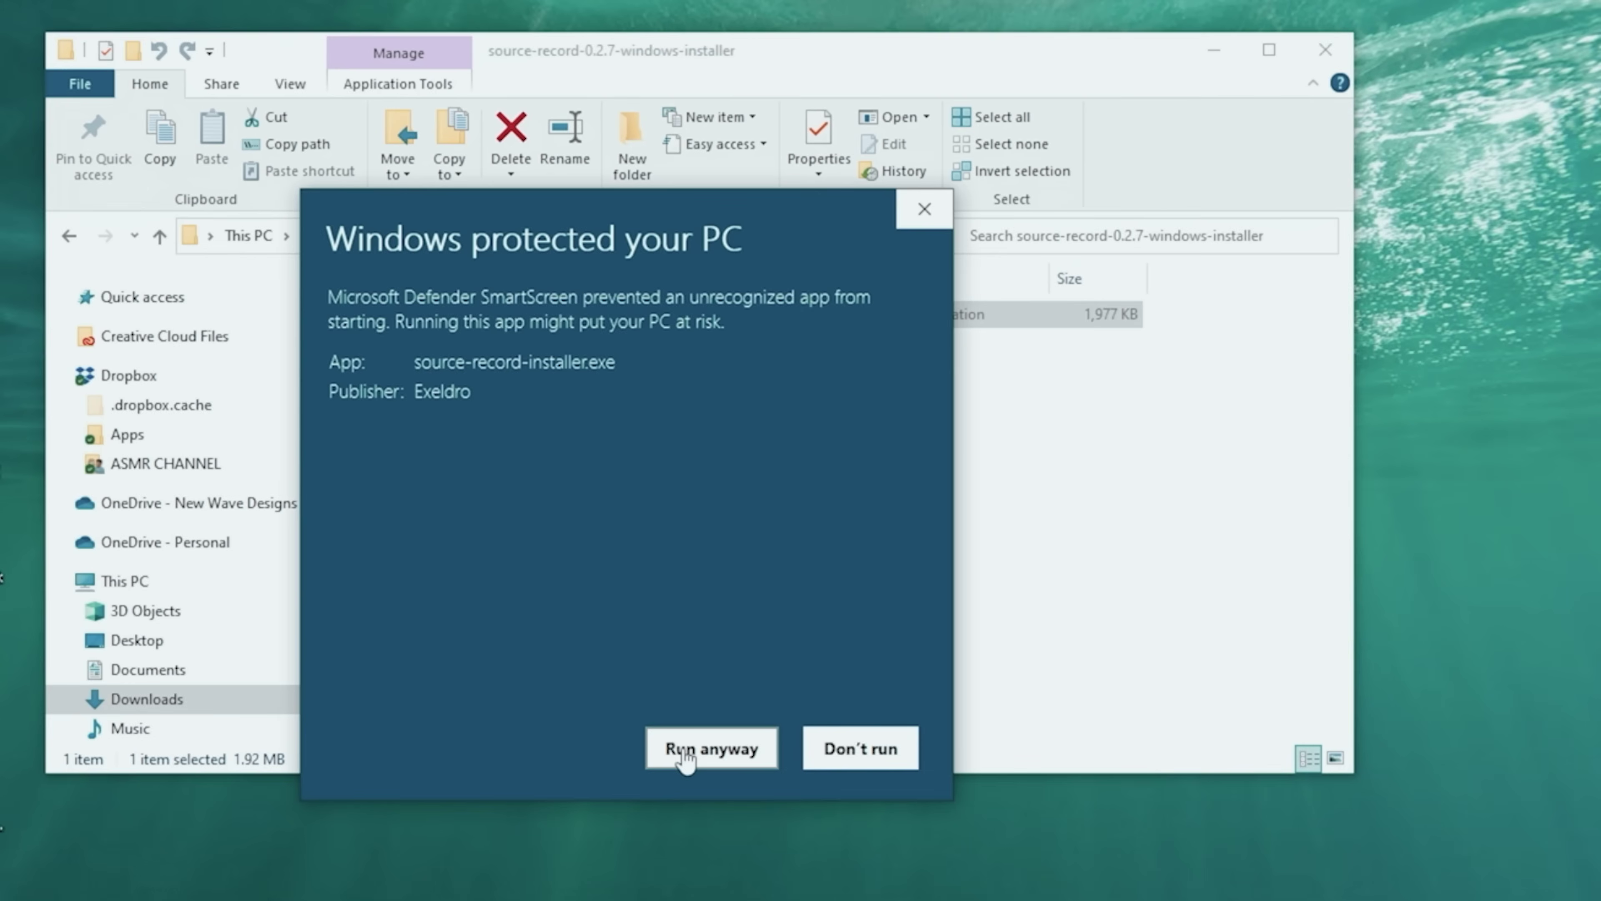
Let the unrecognized installer run, and check the Local Disk (C:) Program Files folders in the file browser
click(686, 754)
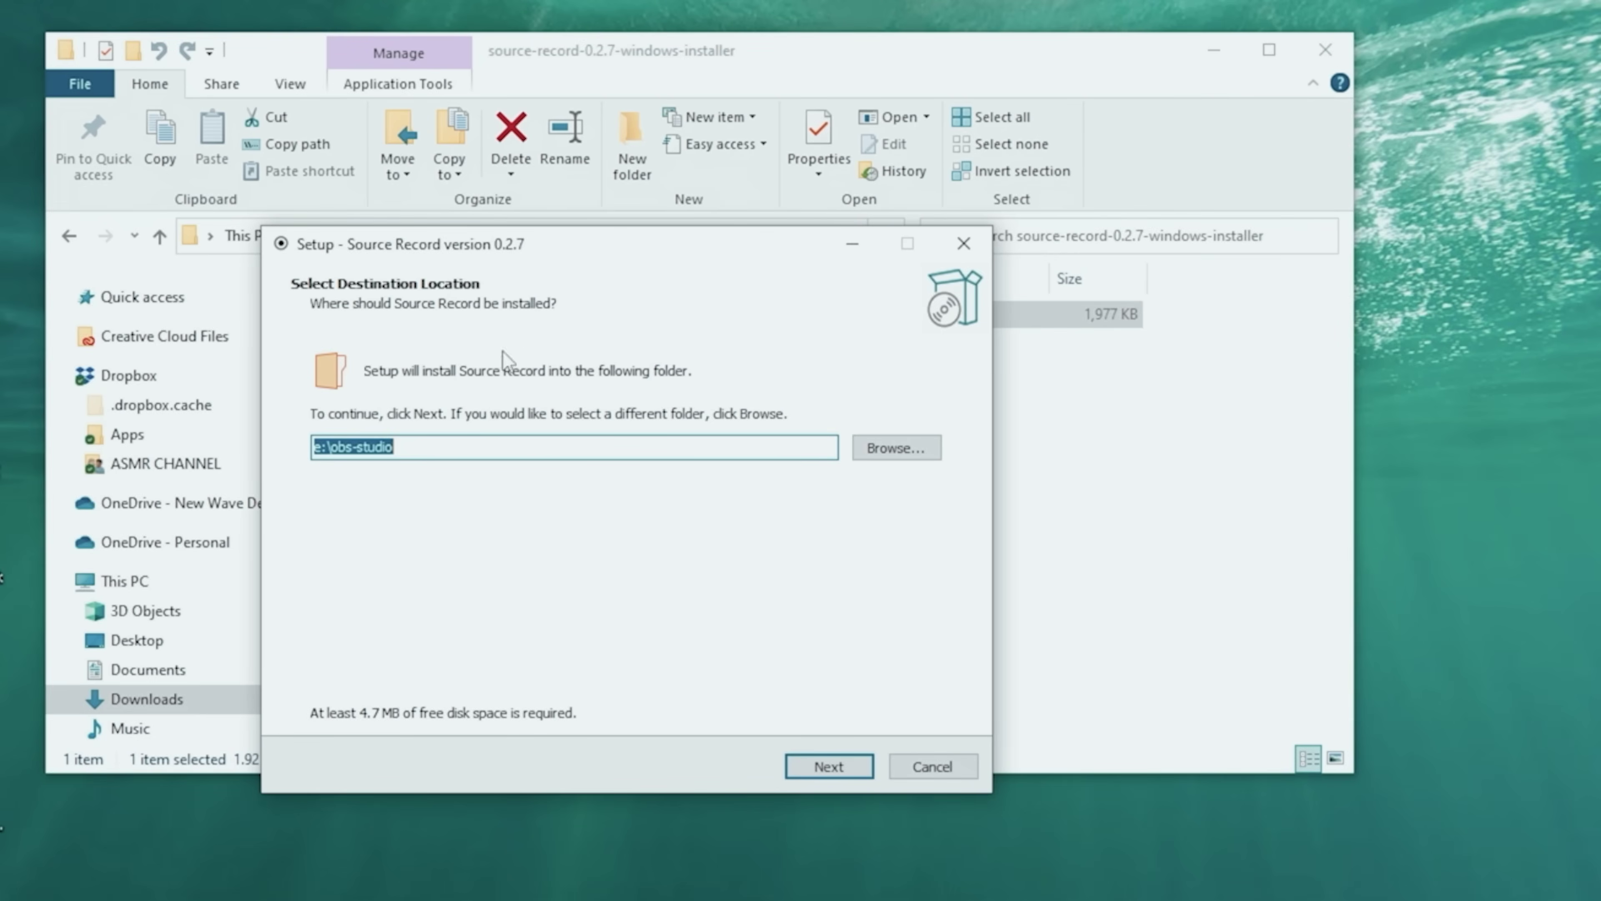
drag(569, 251, 1290, 330)
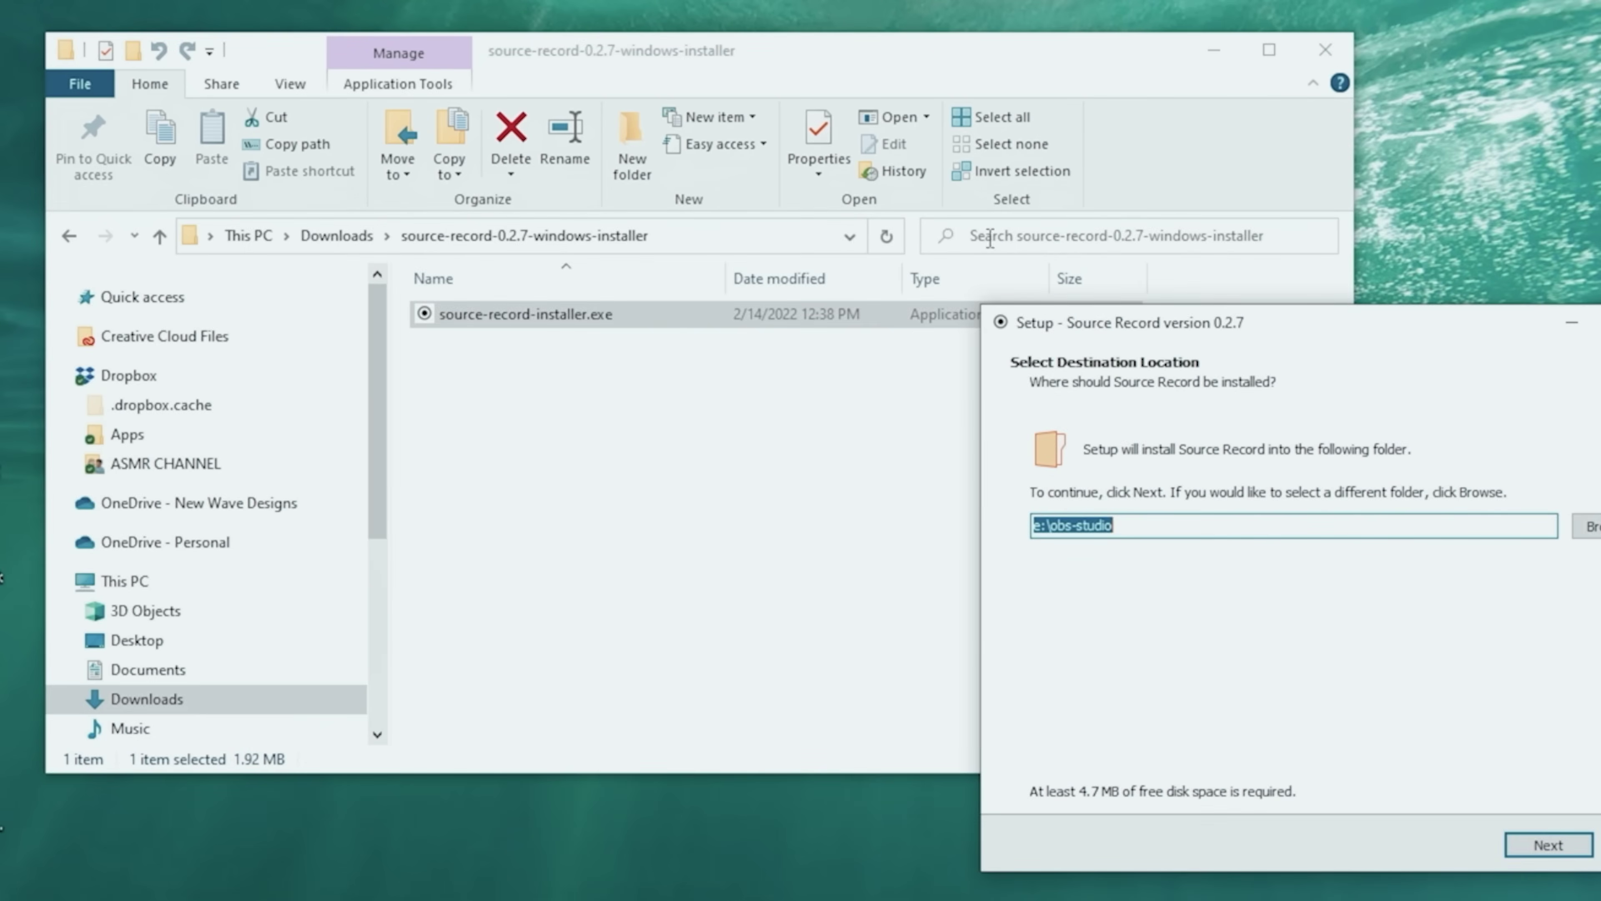
click(796, 63)
drag(385, 376, 359, 560)
click(68, 454)
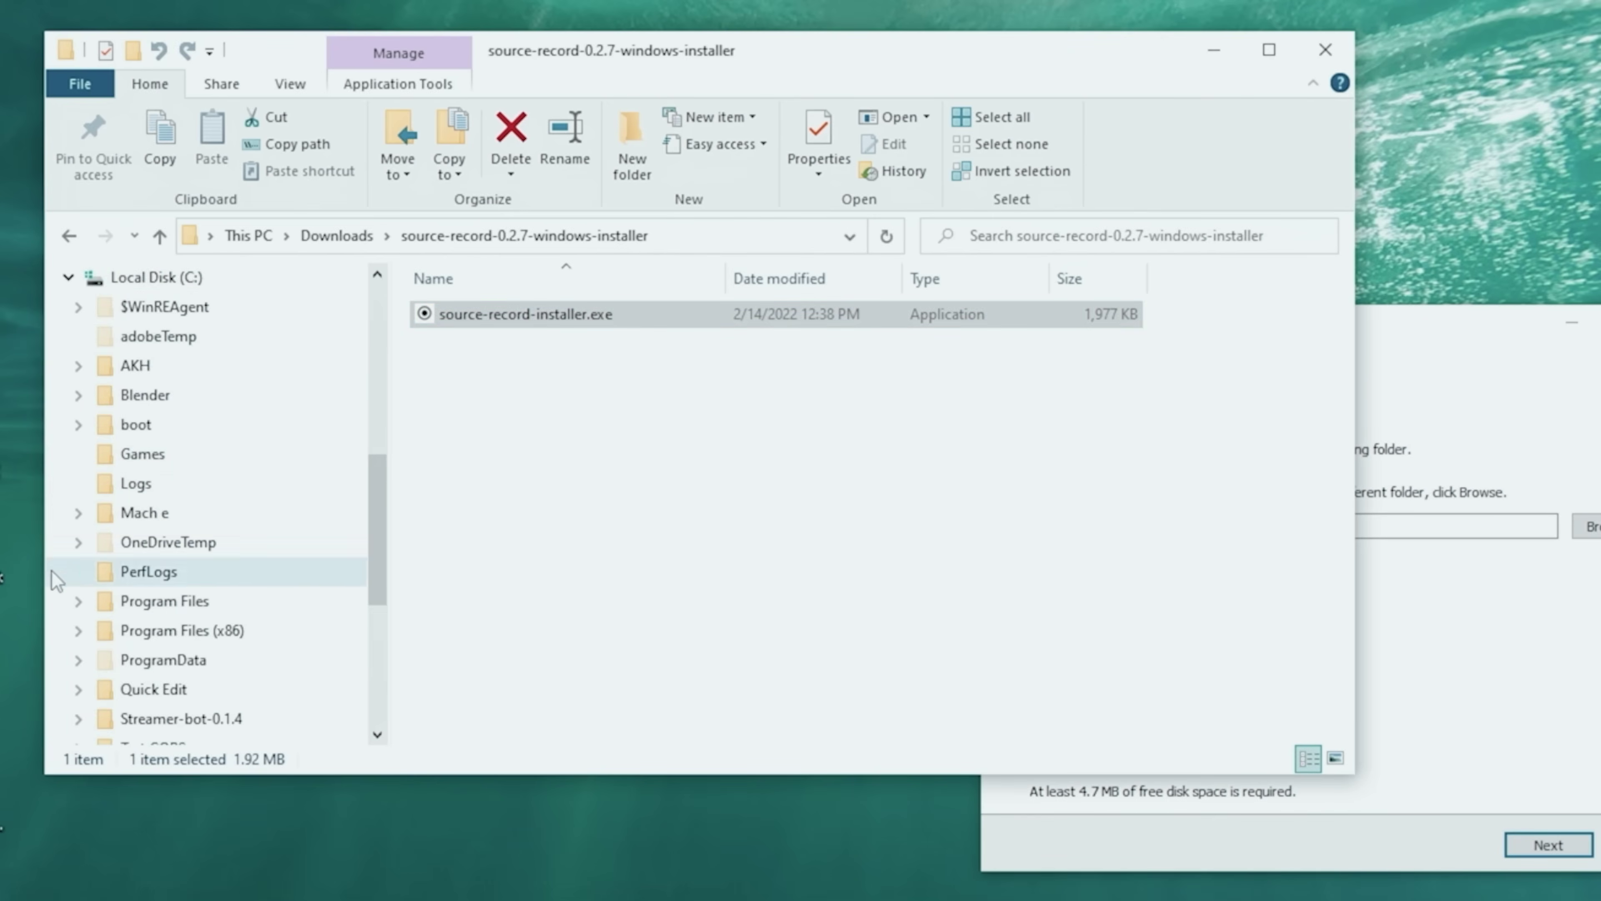
click(79, 602)
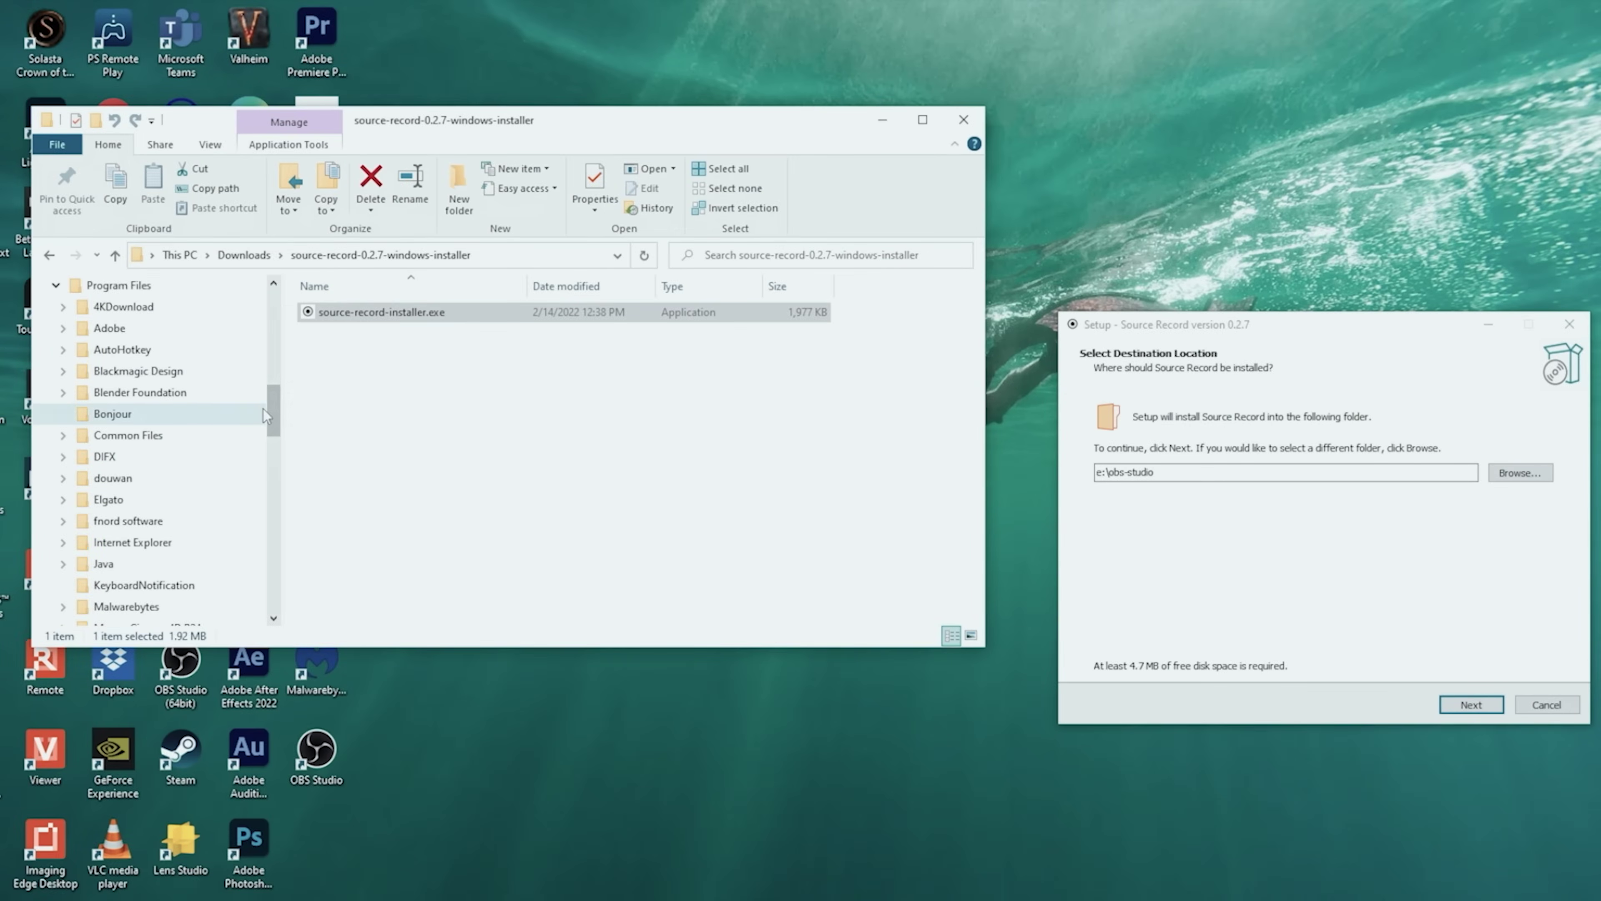
drag(271, 414, 258, 341)
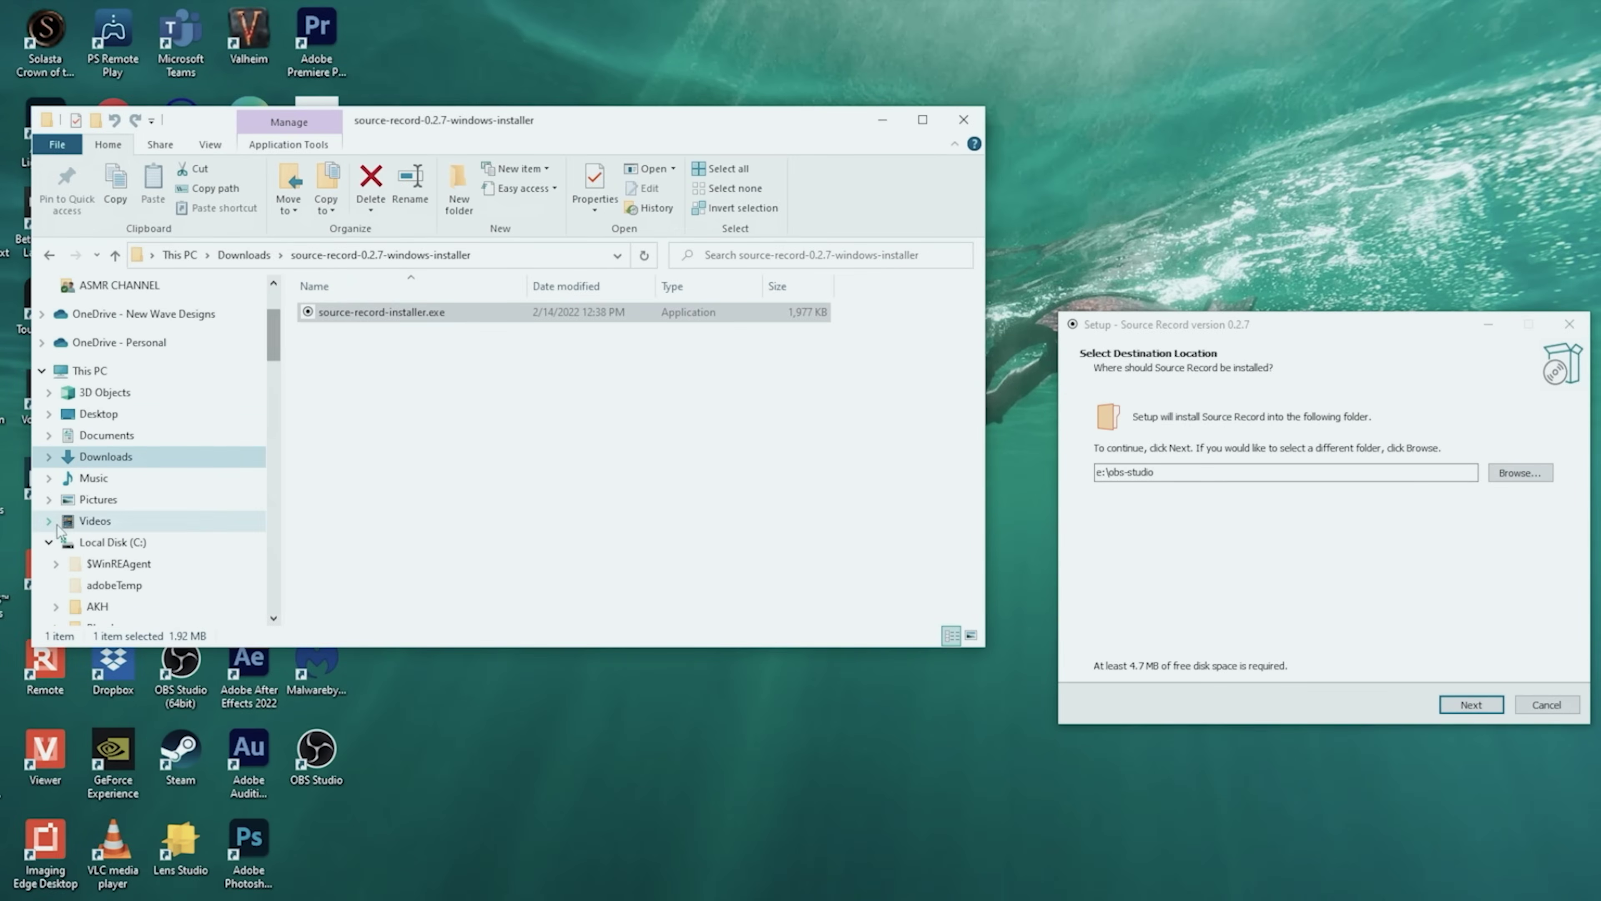
click(881, 120)
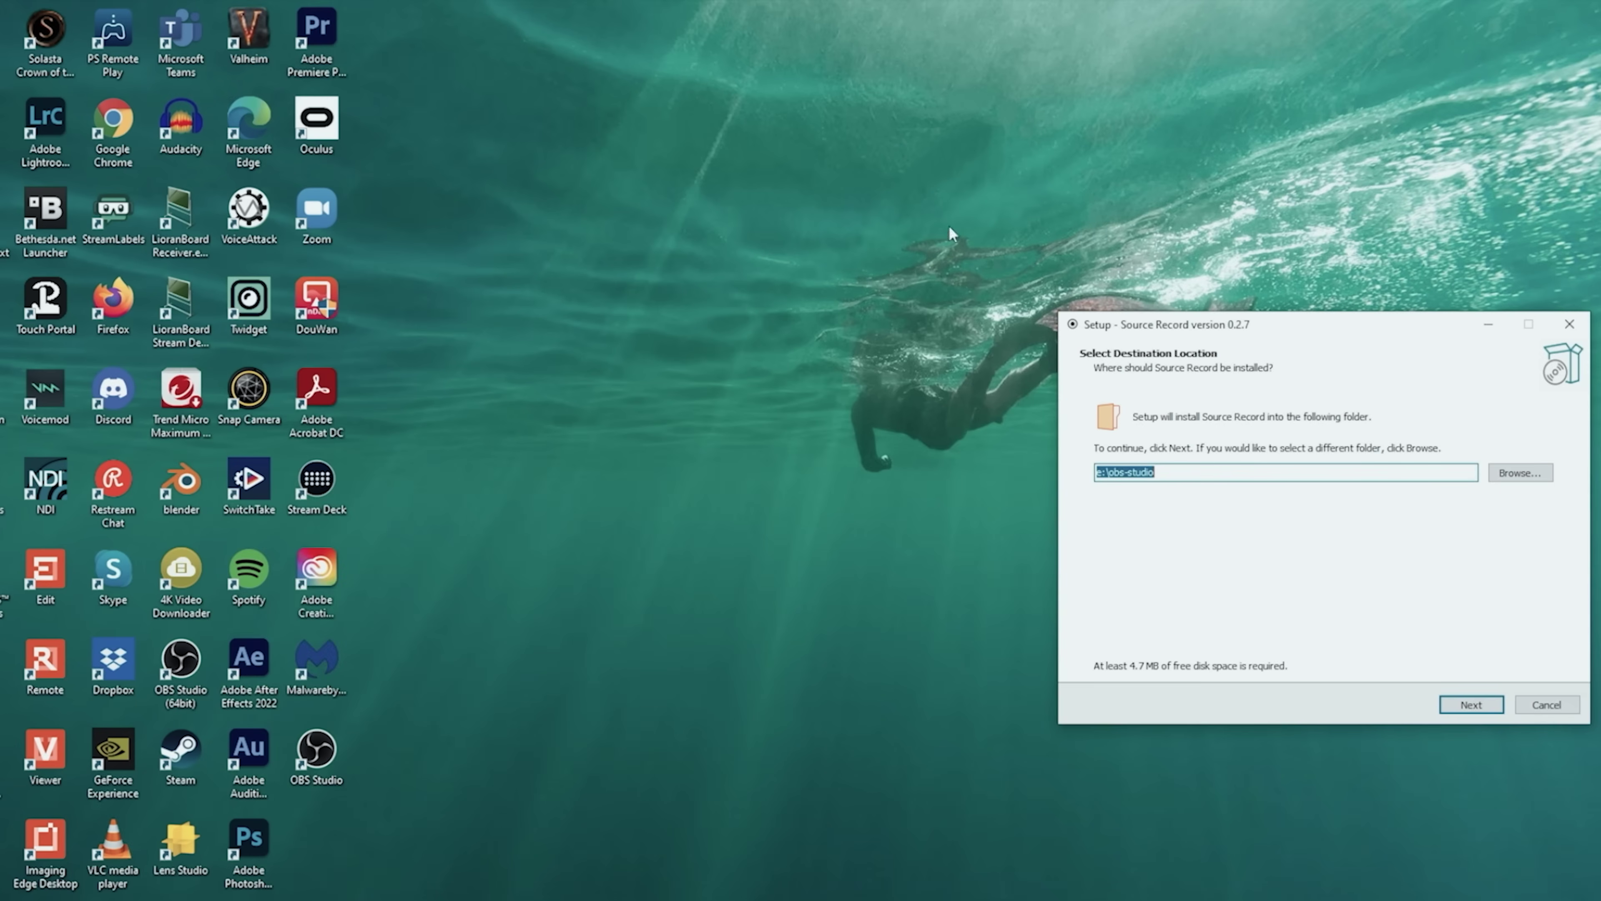
drag(1312, 333, 709, 178)
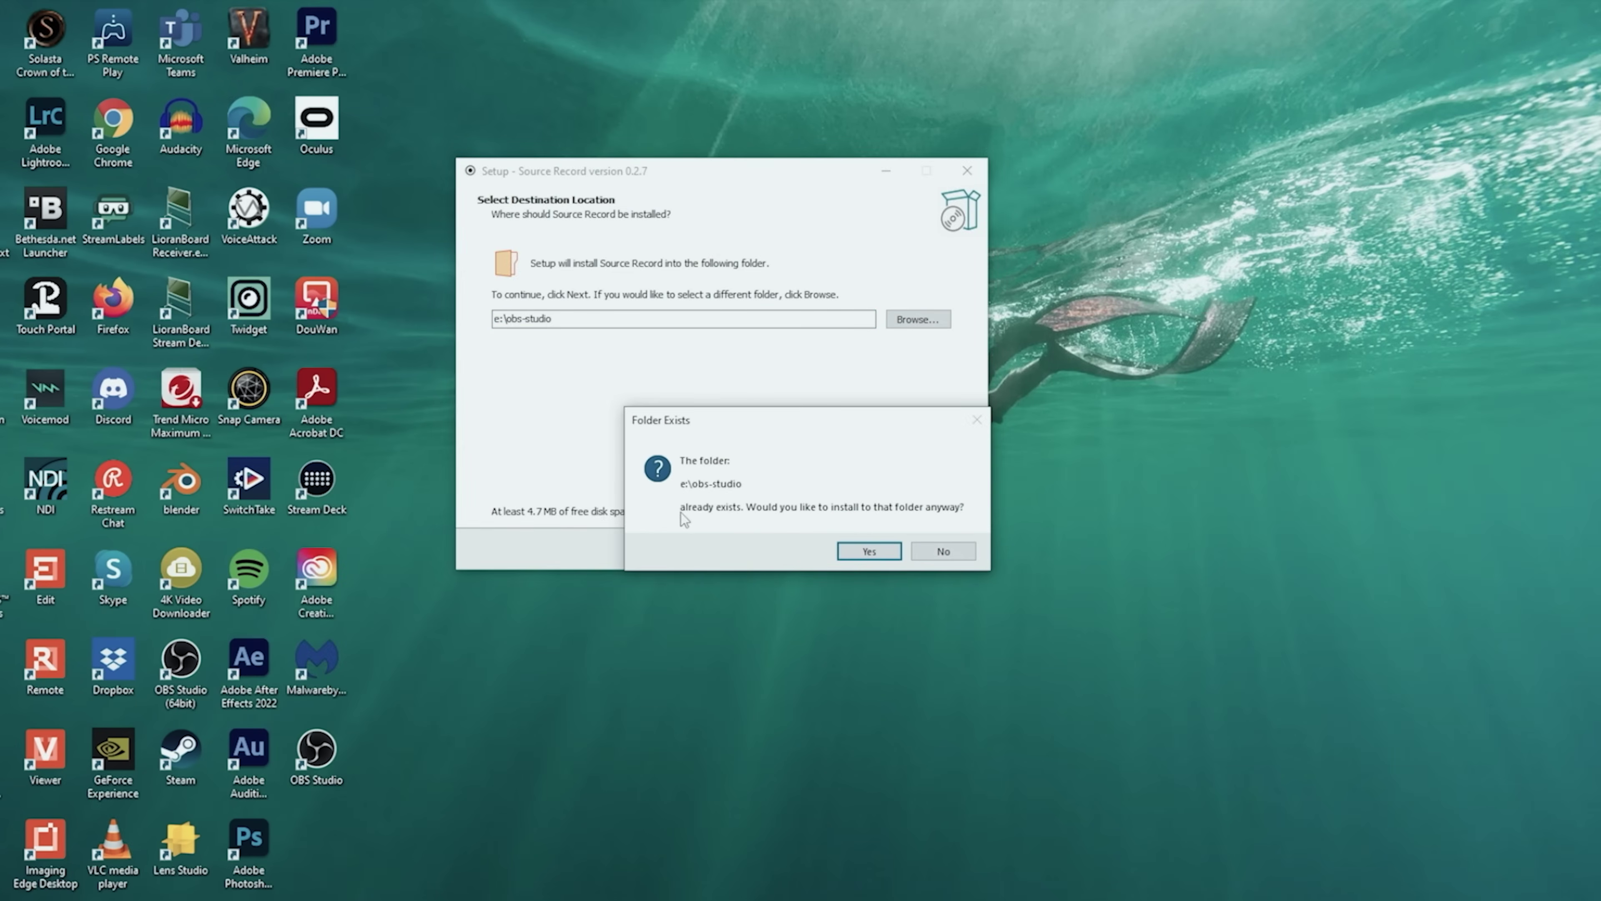
Install Source Record into the existing e:\obs-studio folder and finish the setup wizard
click(866, 553)
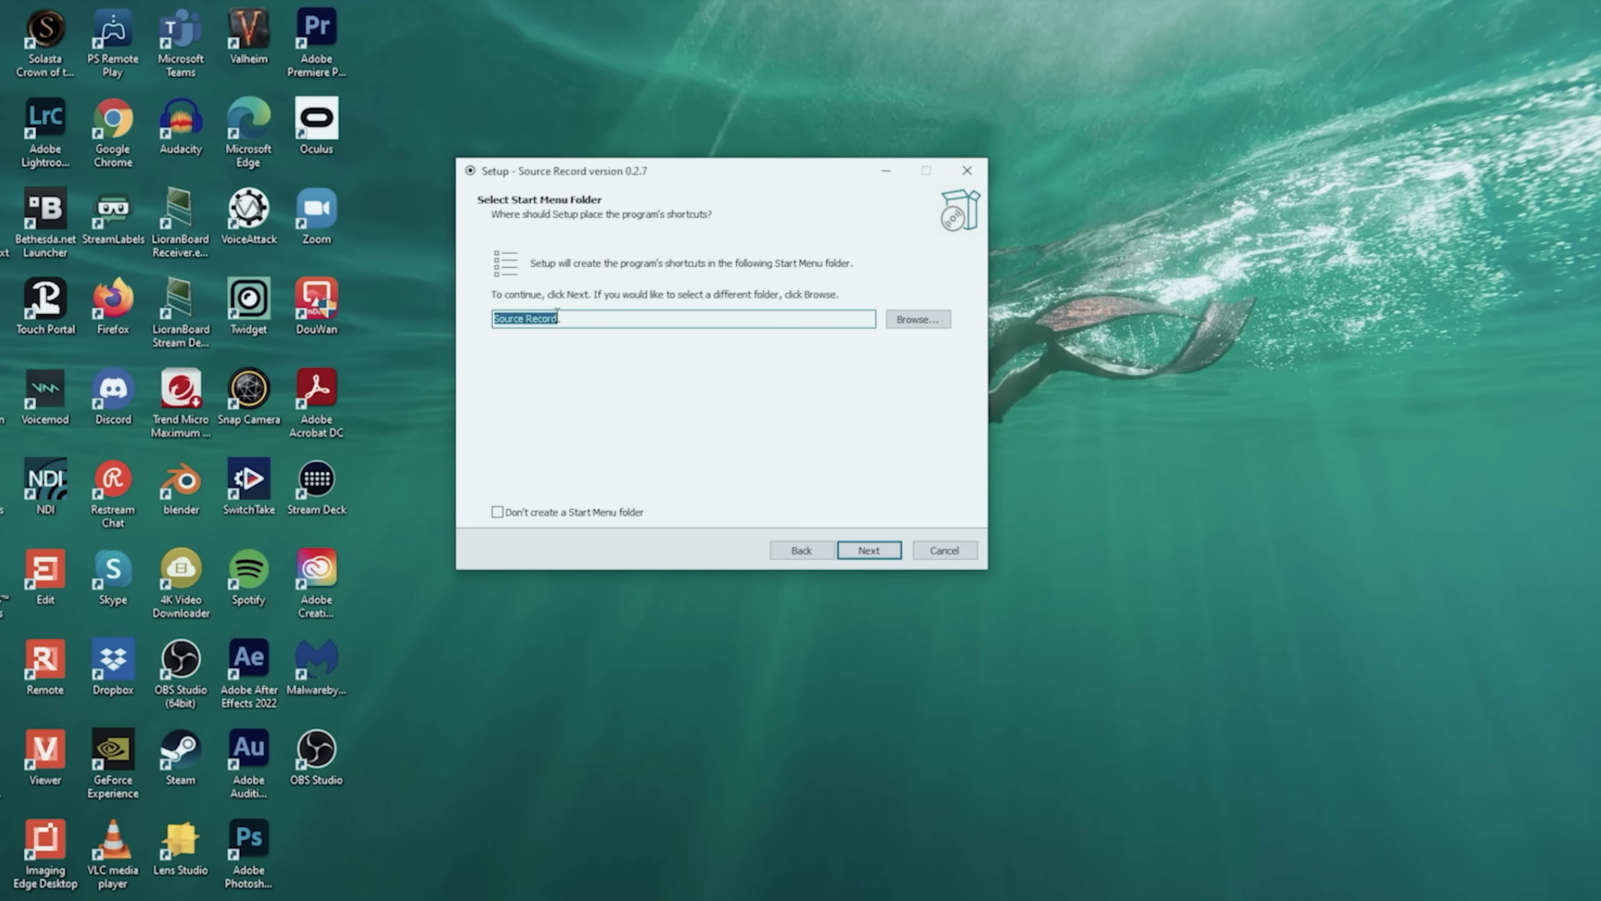
click(867, 553)
click(862, 551)
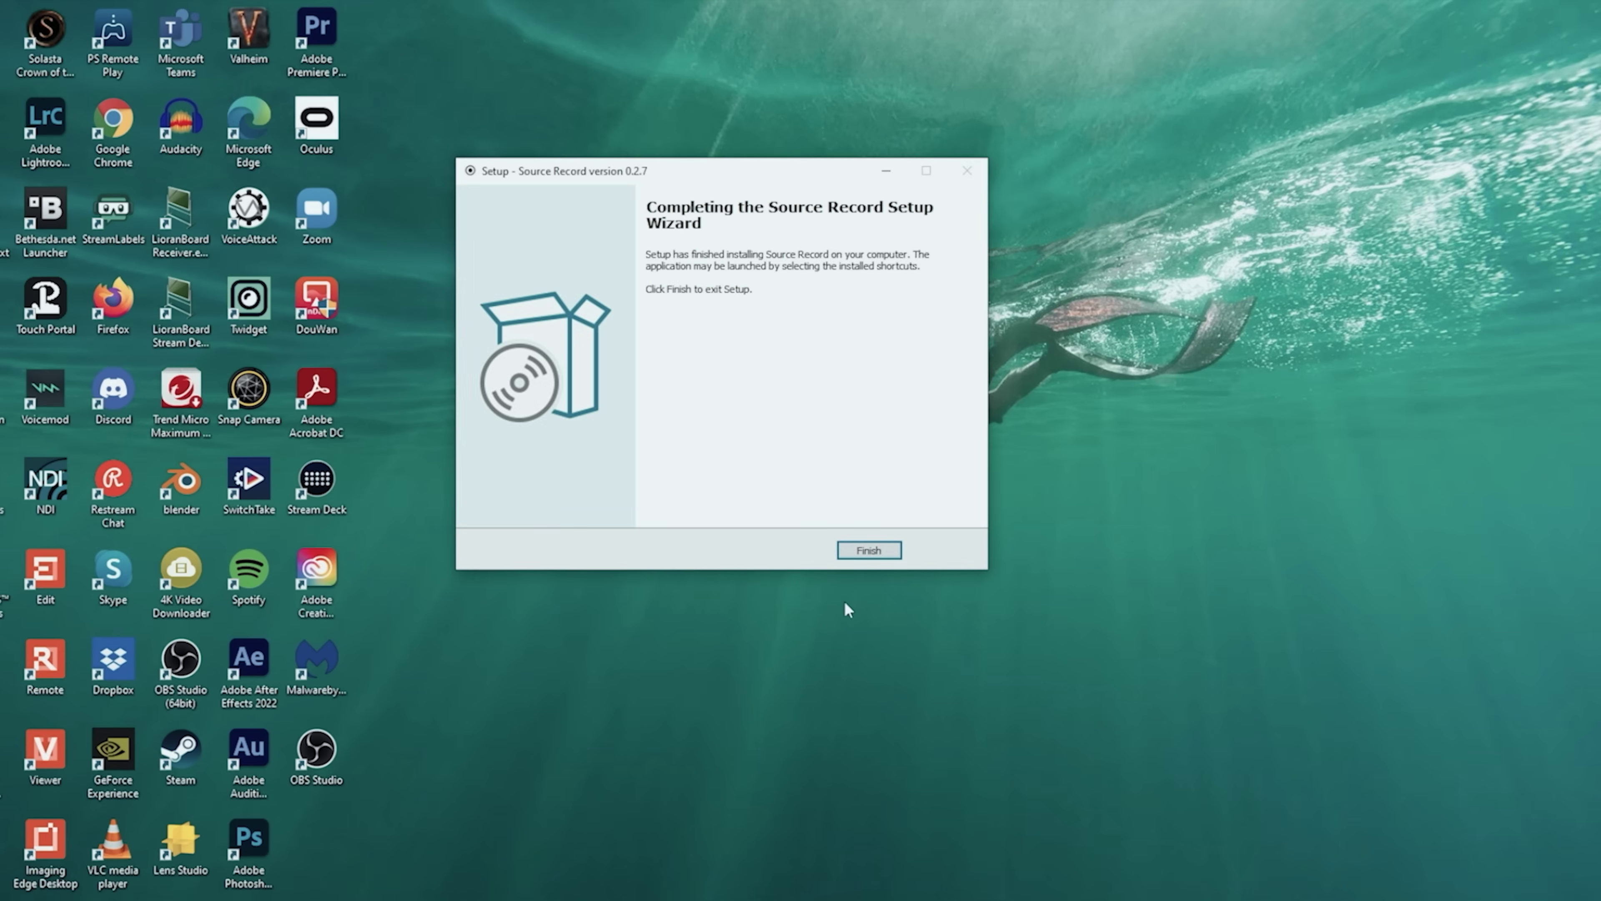
click(864, 553)
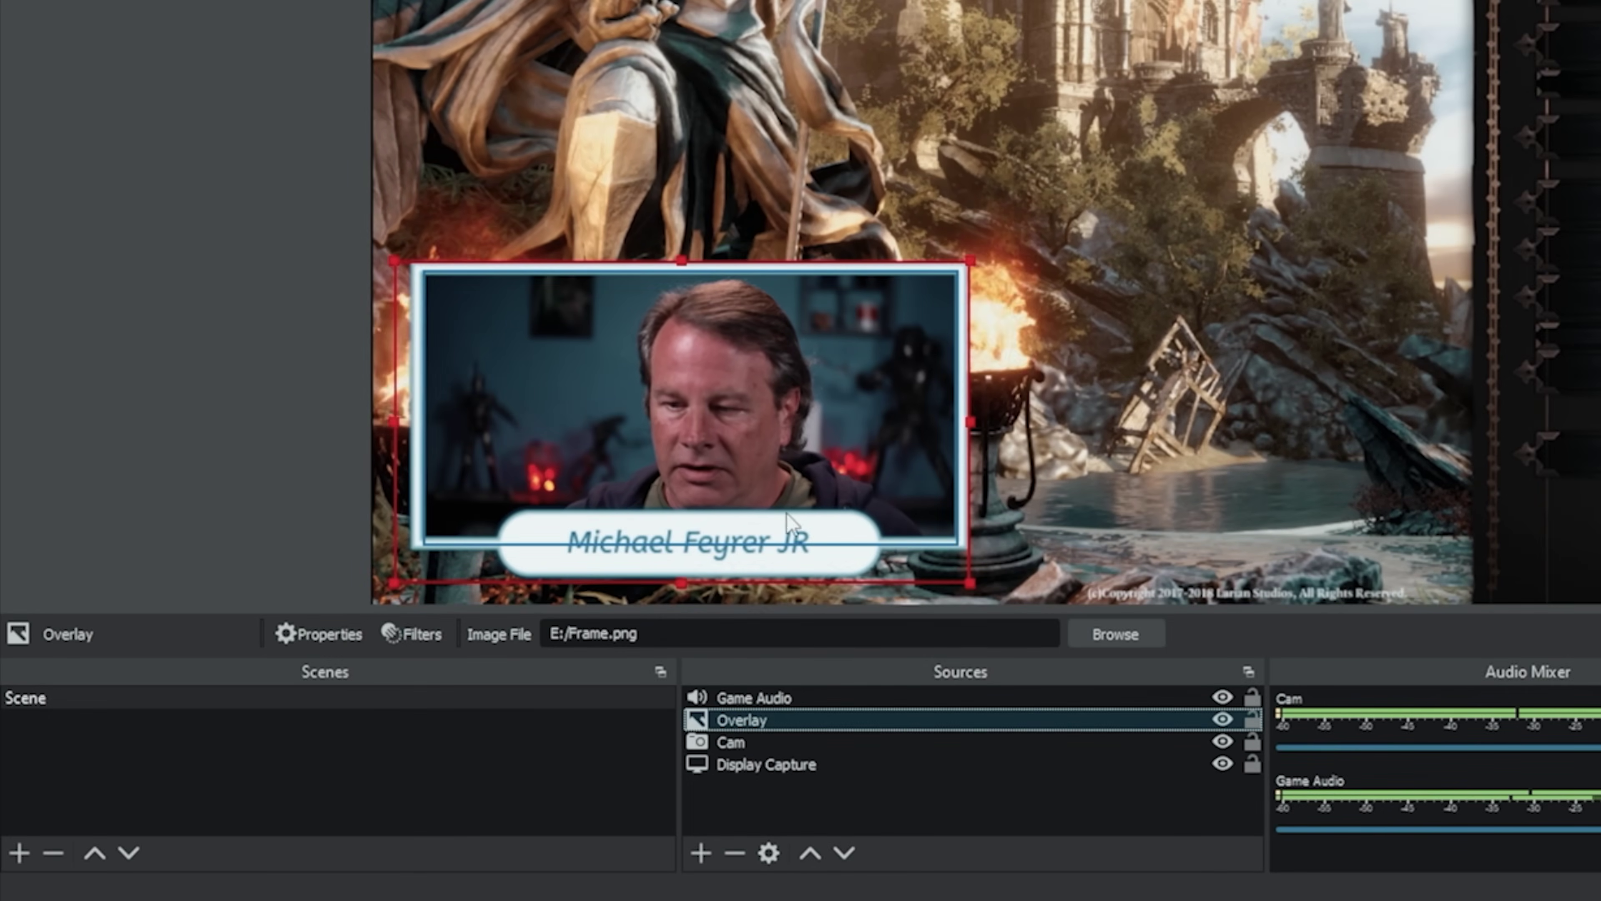
Toggle the Overlay and Cam sources off and on so the webcam shows over the game capture
click(1224, 719)
click(1223, 719)
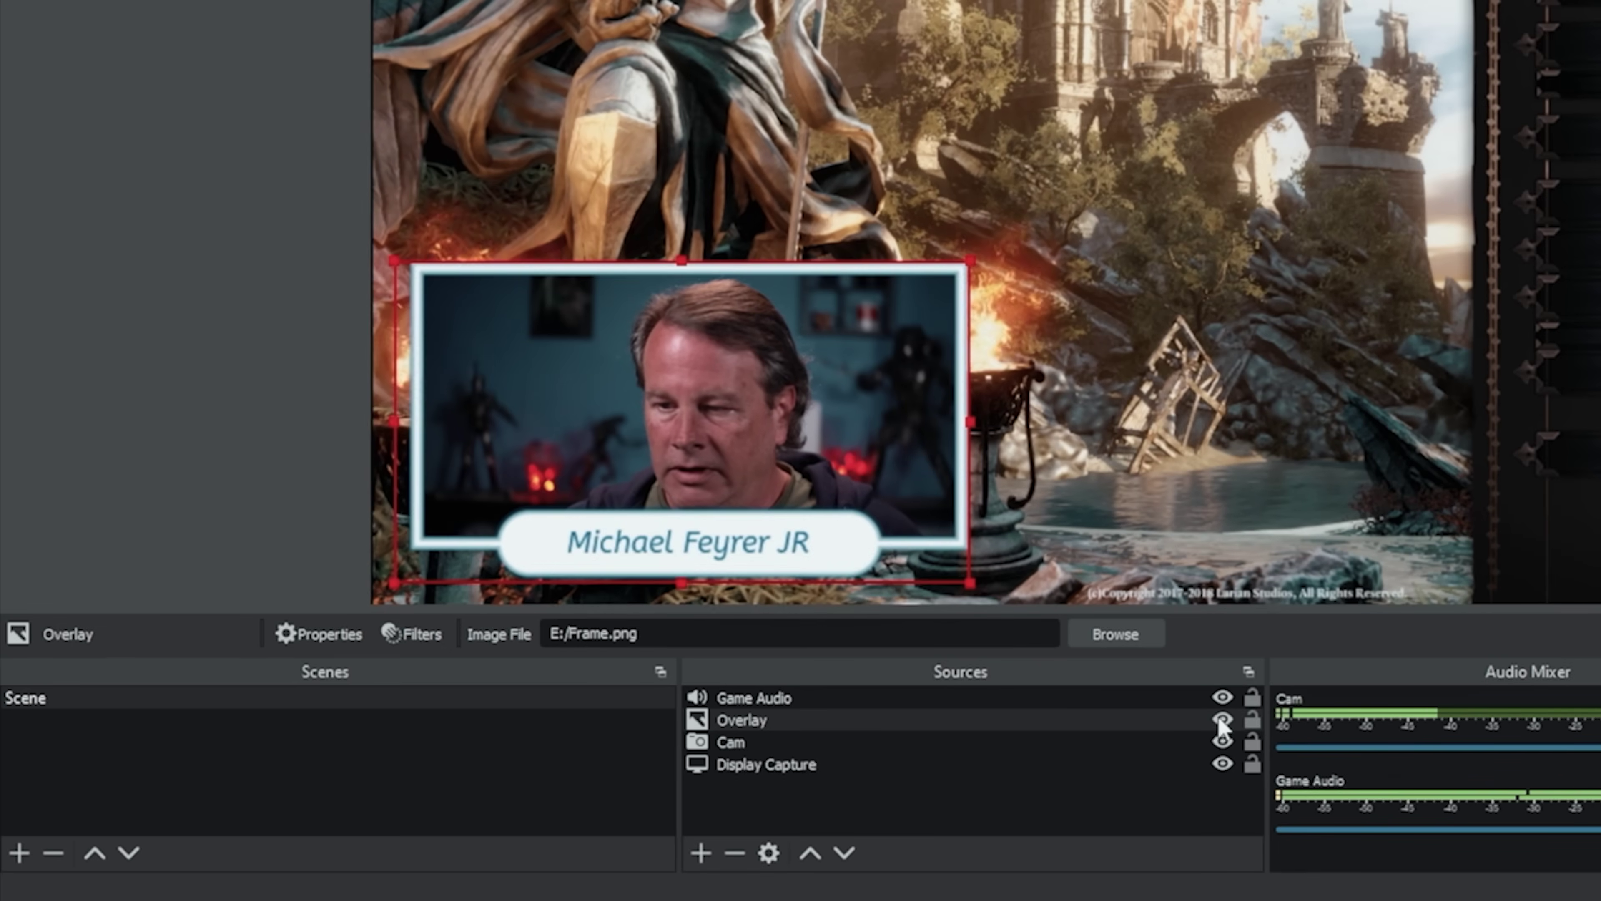
click(764, 700)
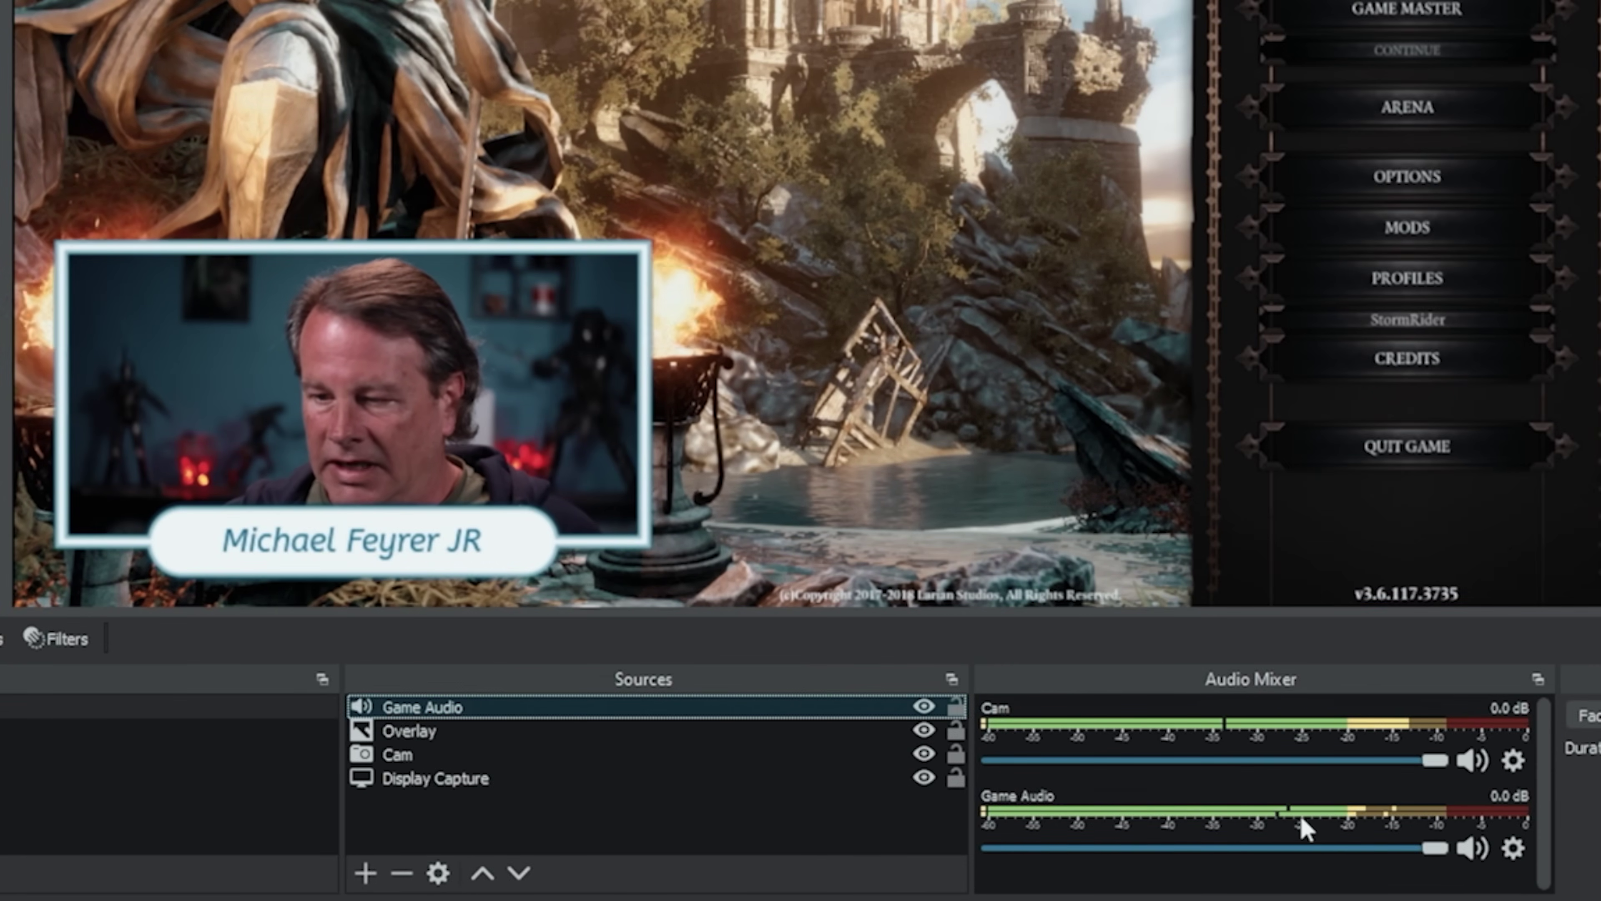
click(492, 773)
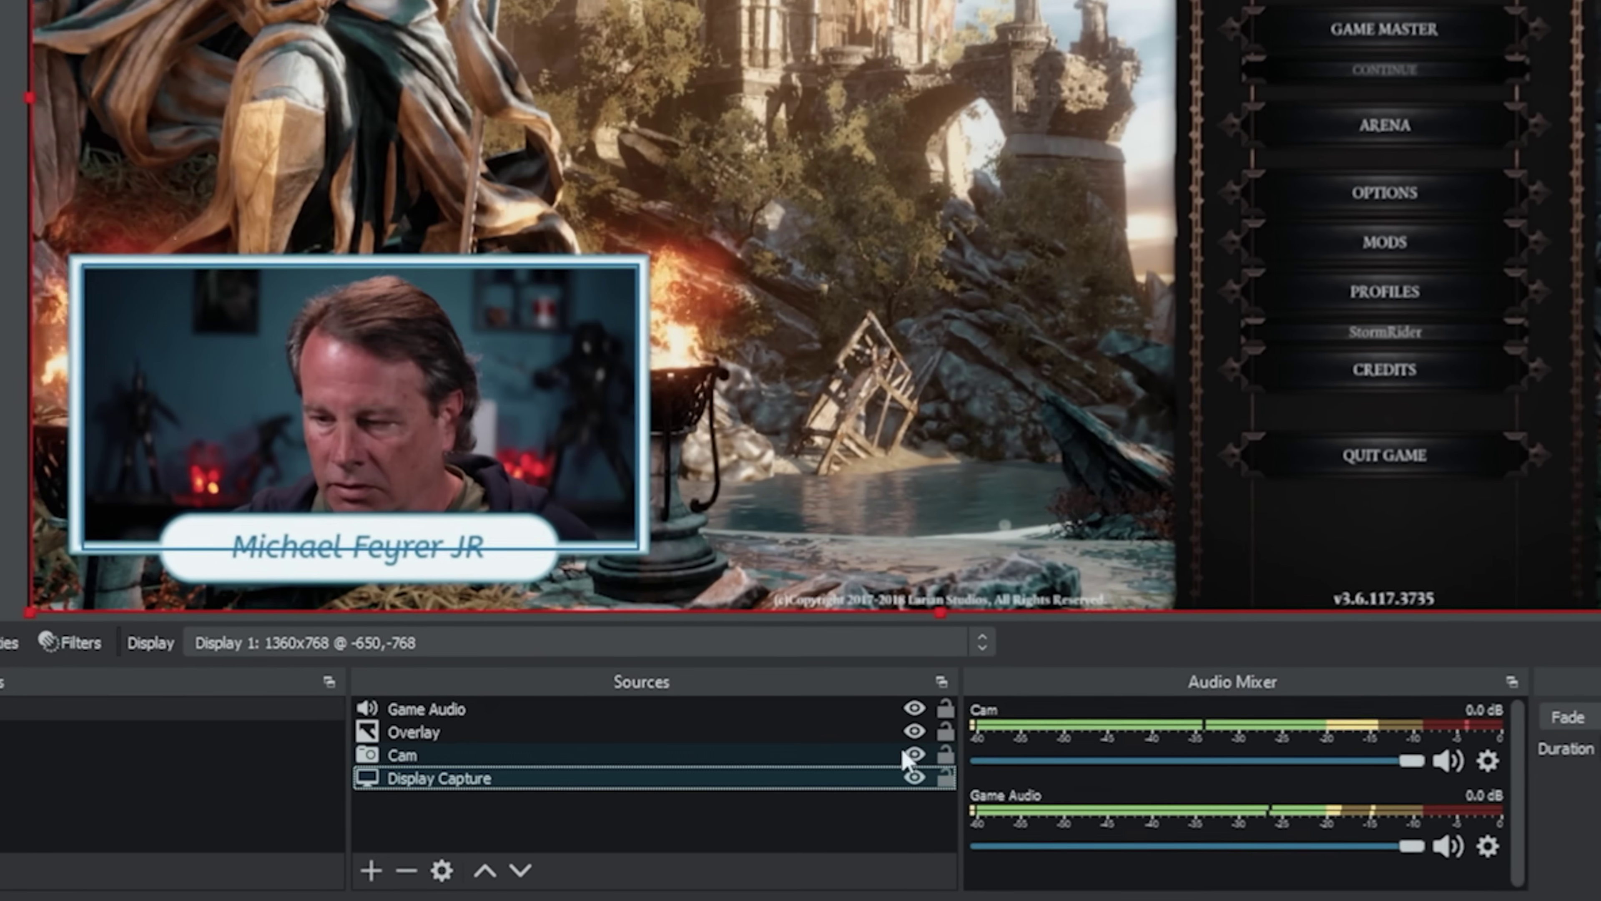
click(805, 762)
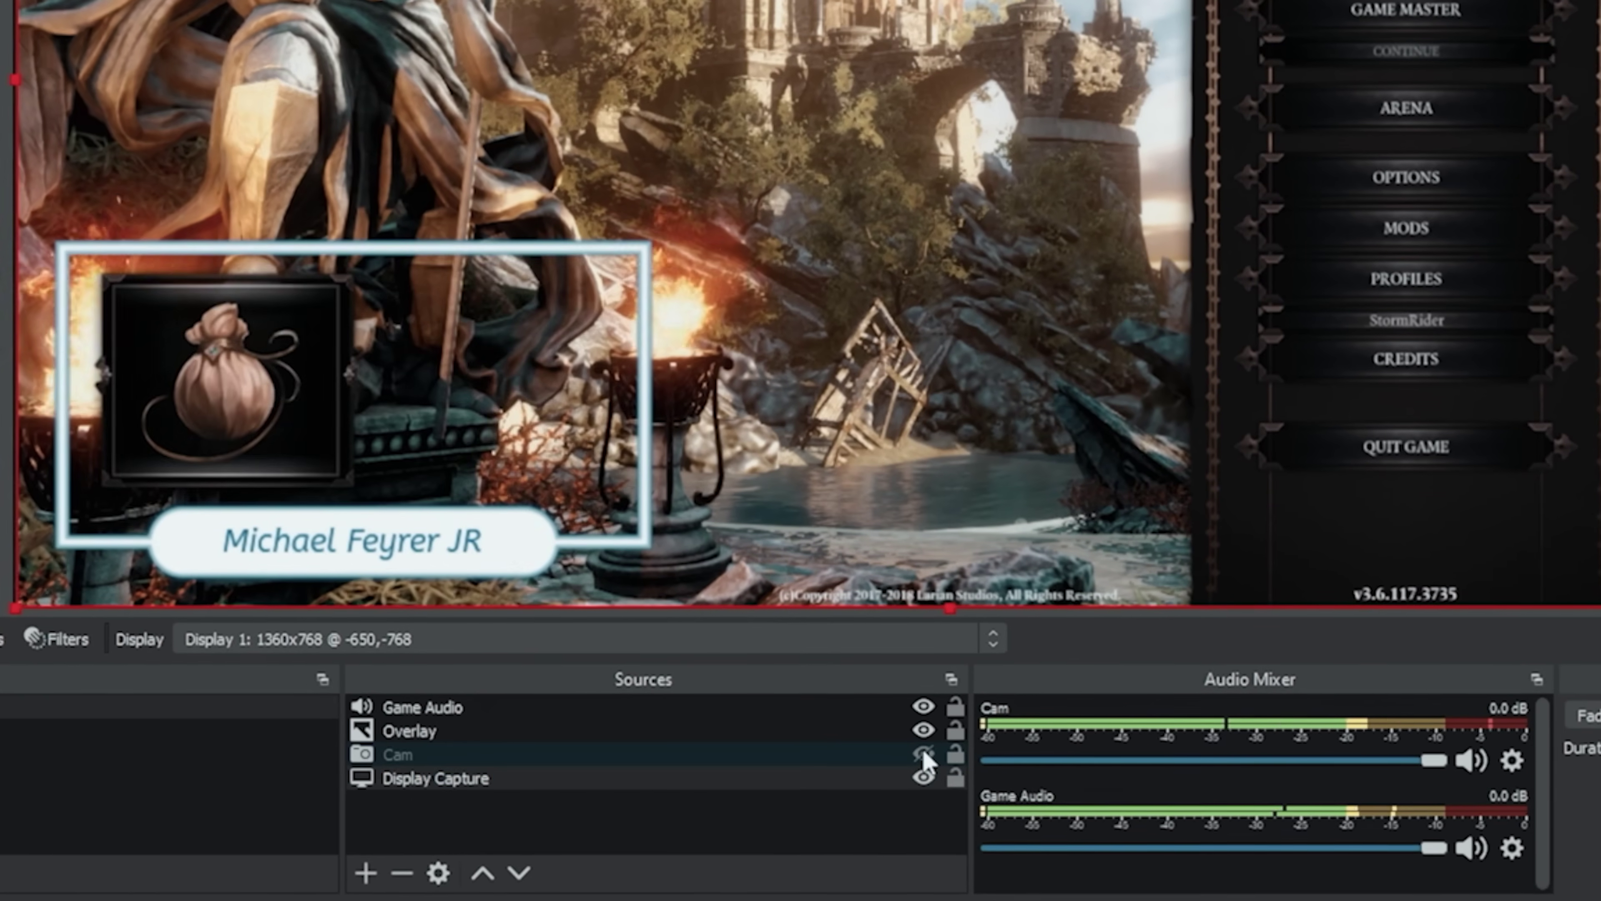
click(805, 761)
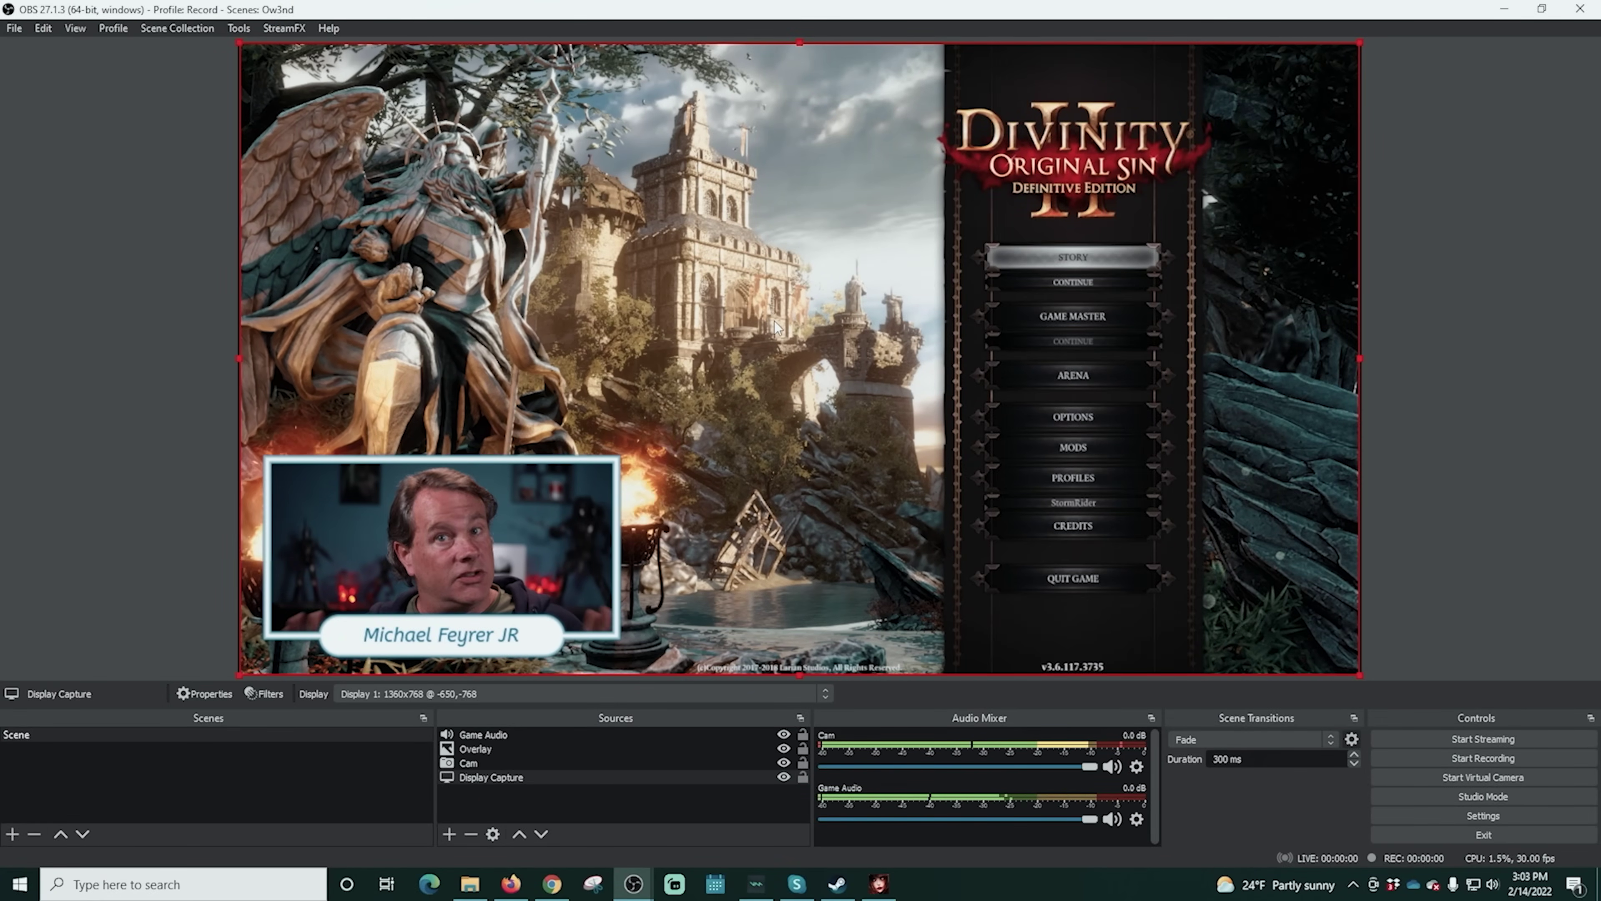
Add a Source Record effect filter to Cam, keeping the default name 'Source Record'
click(490, 763)
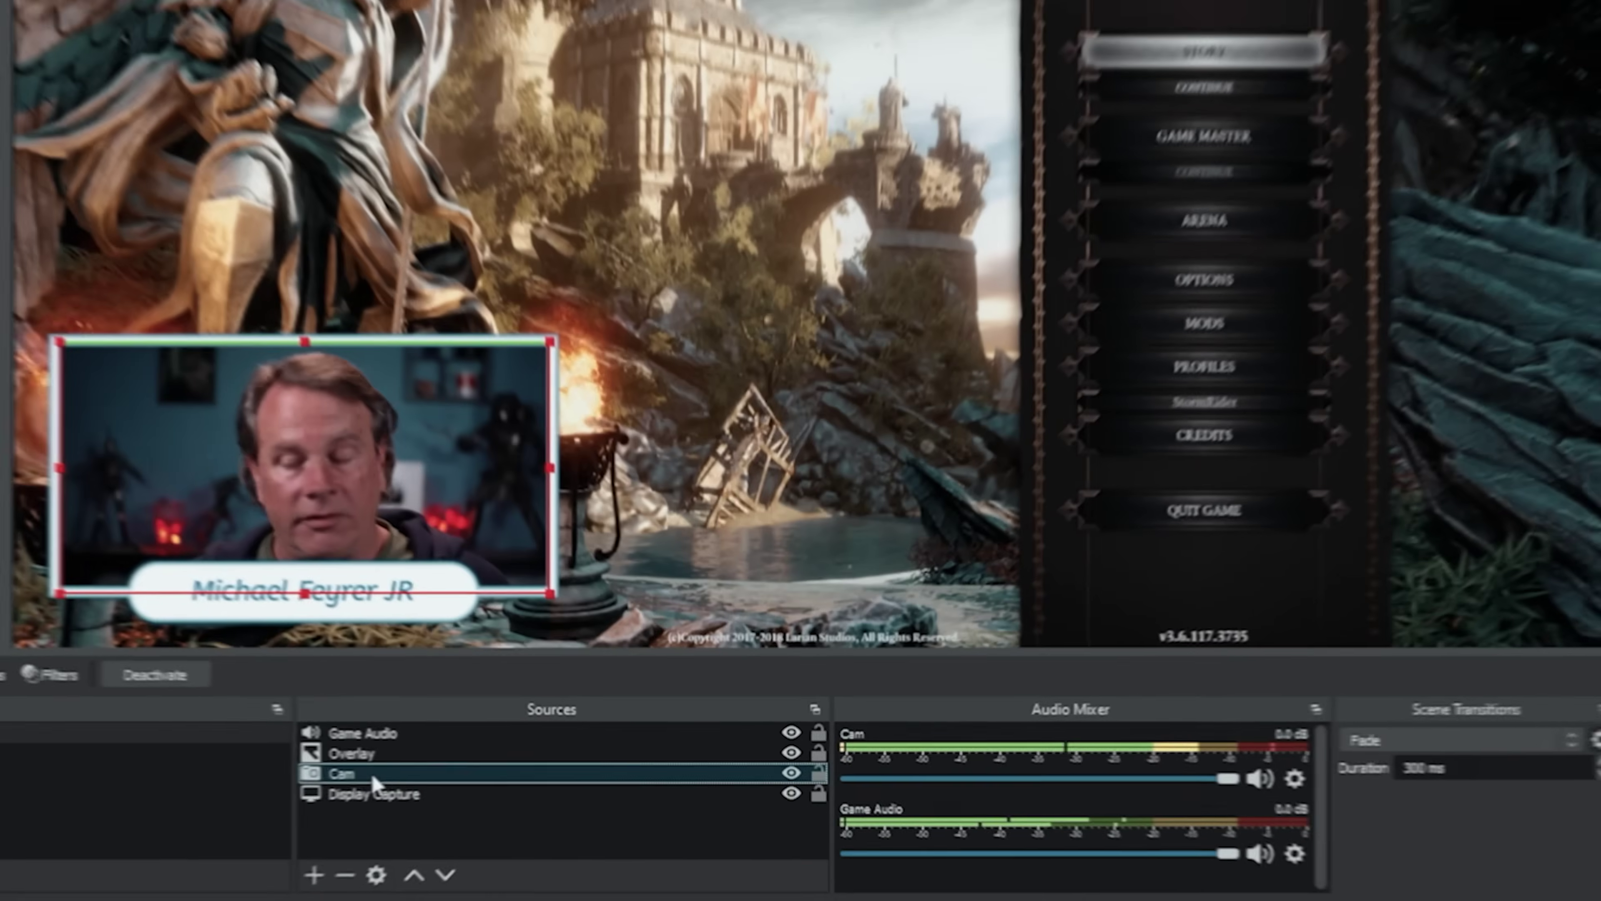
right_click(490, 762)
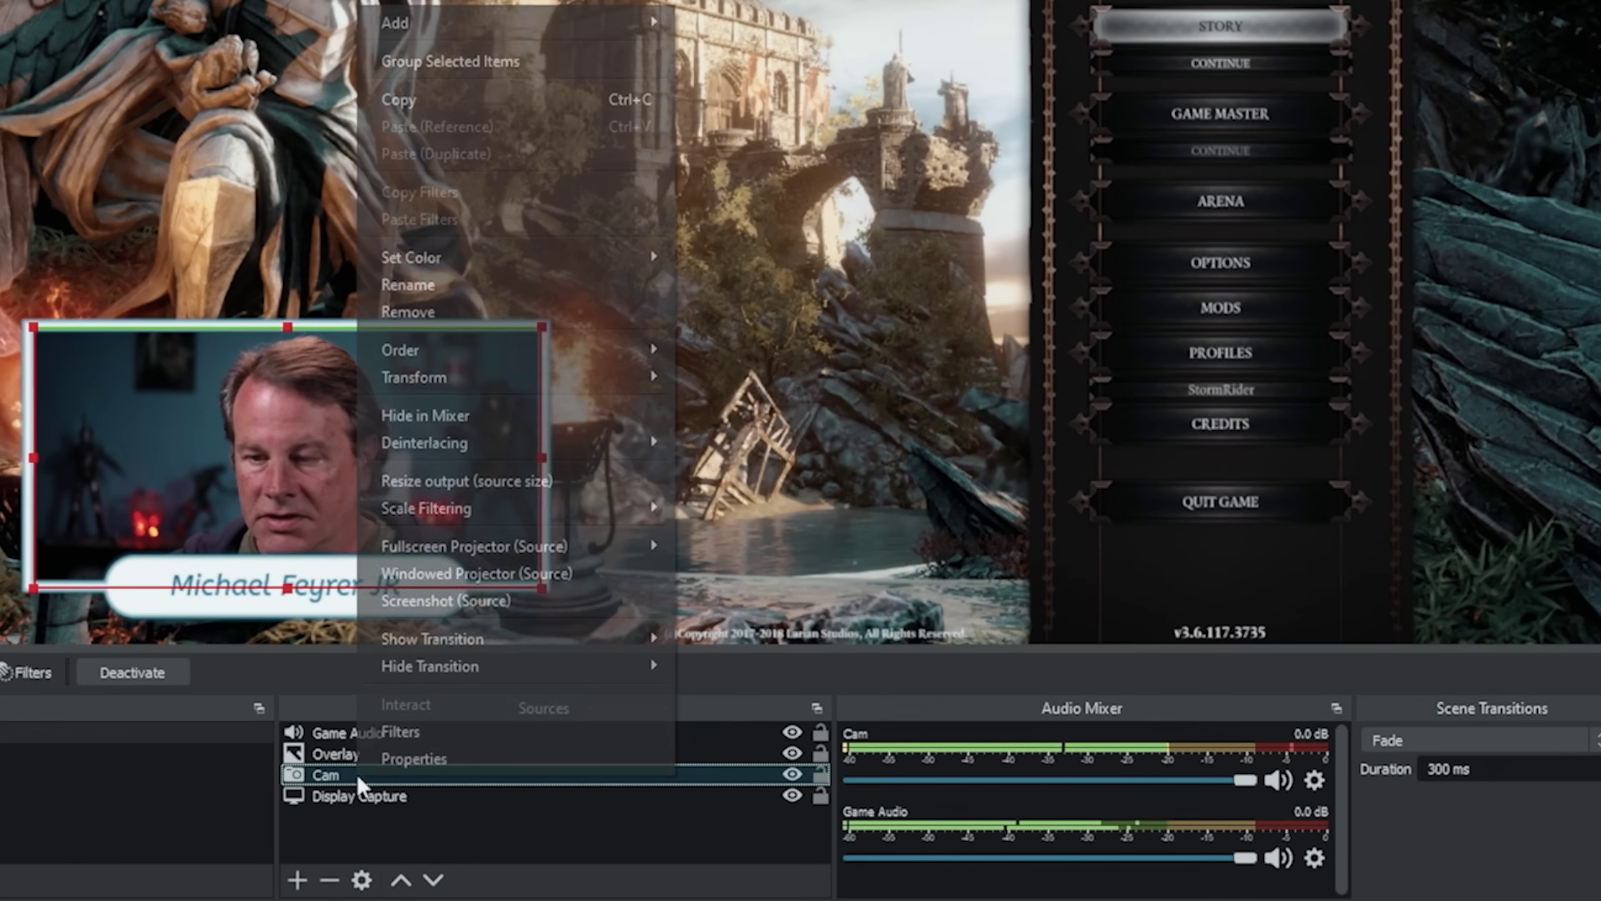
click(401, 734)
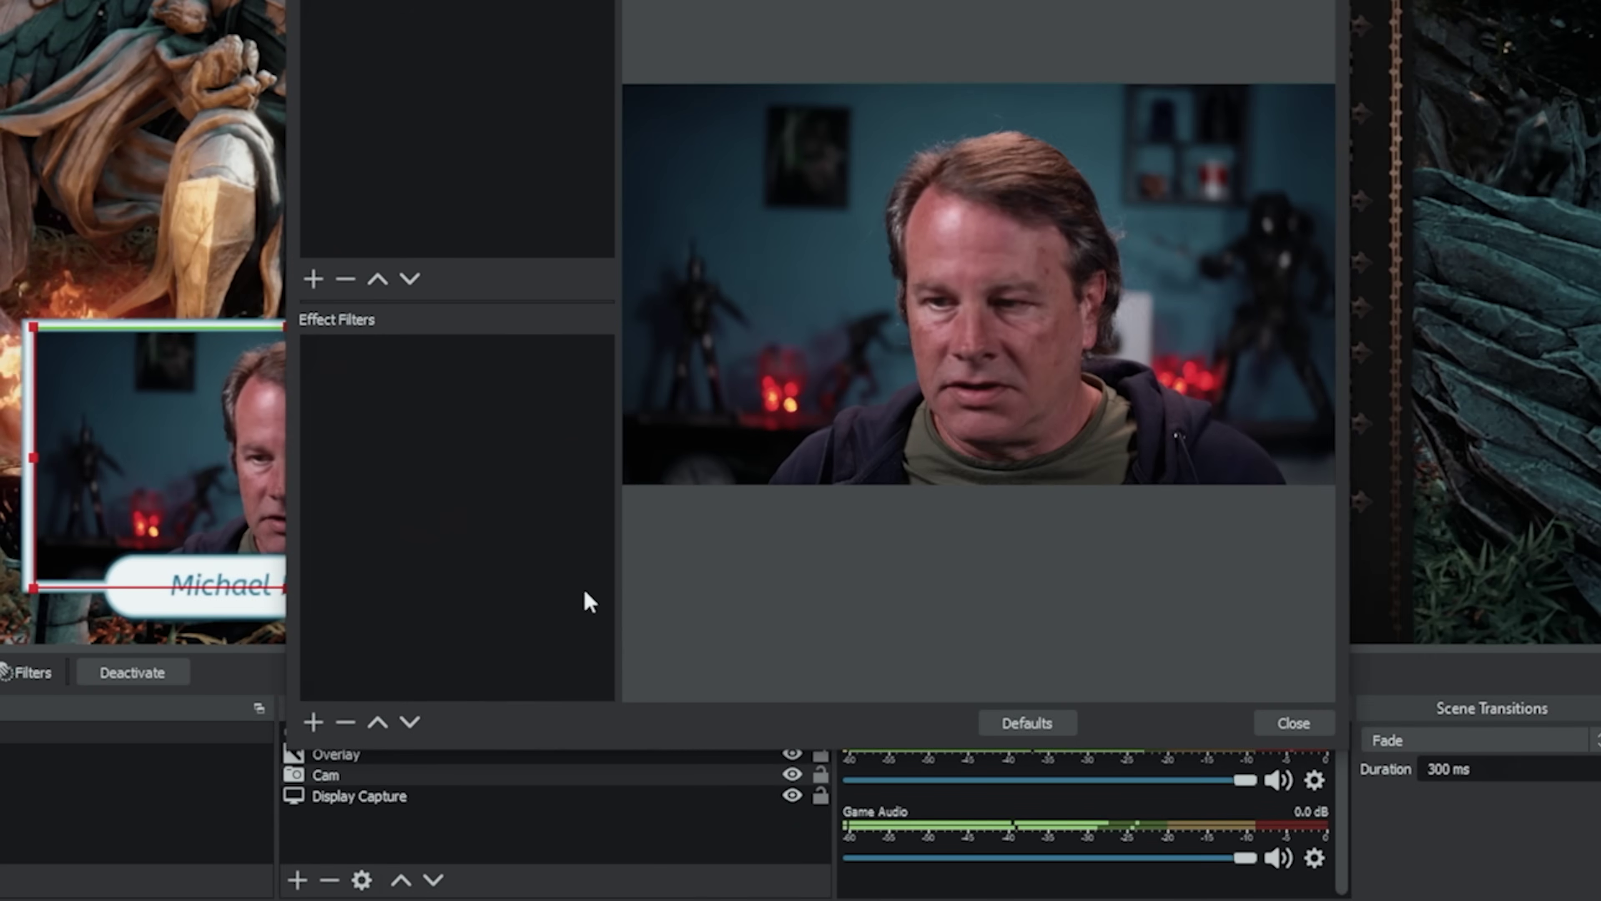
click(313, 721)
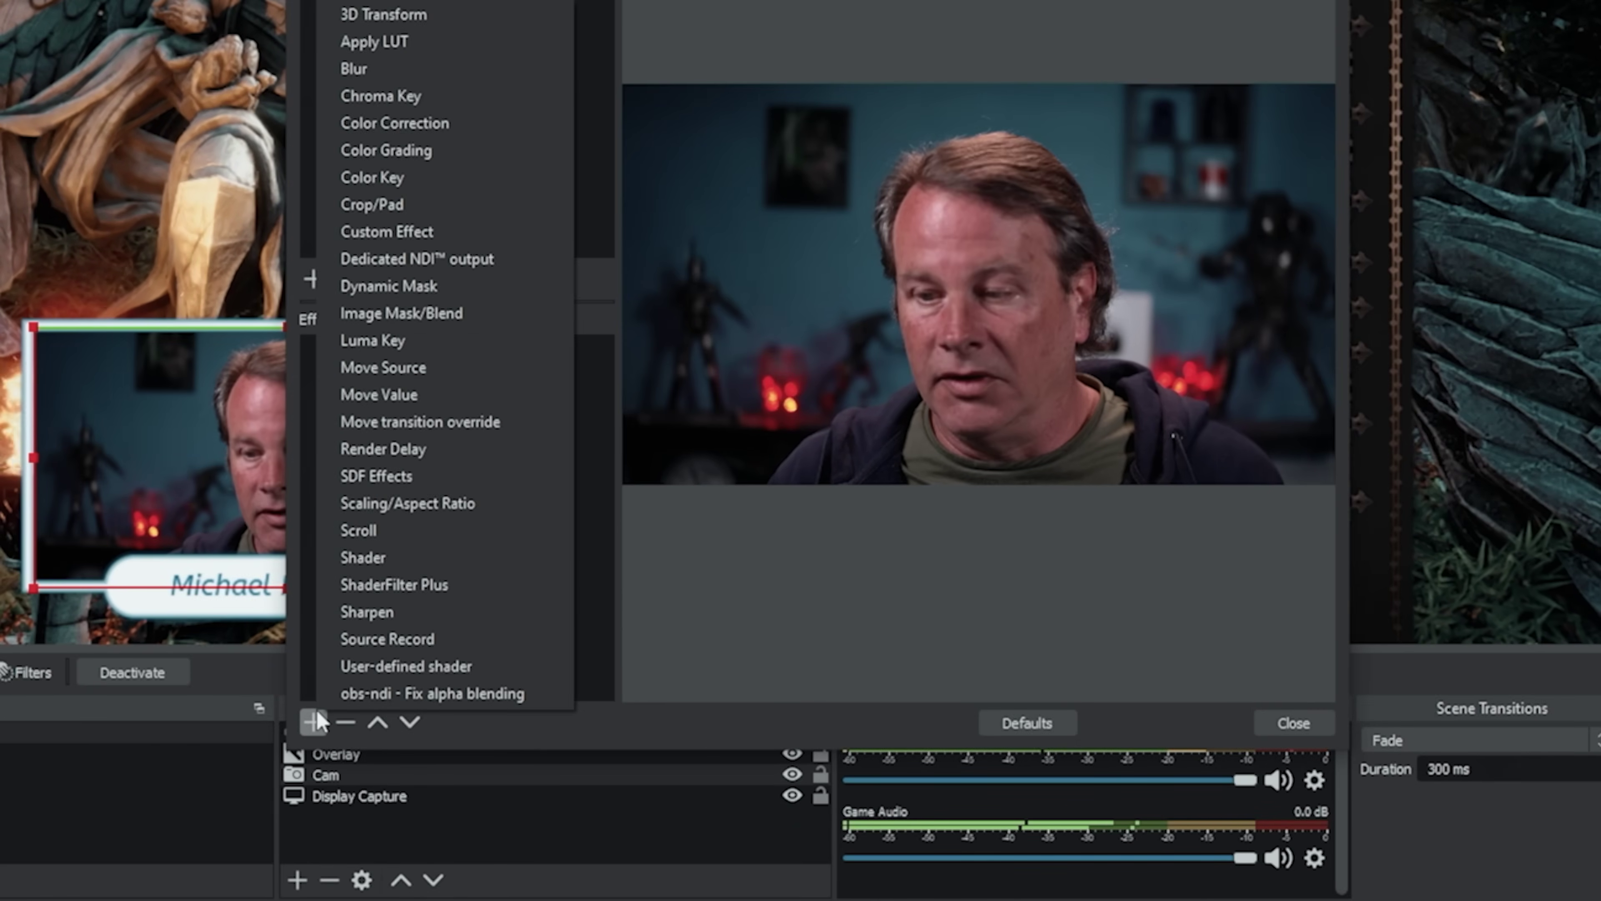
click(450, 639)
click(796, 344)
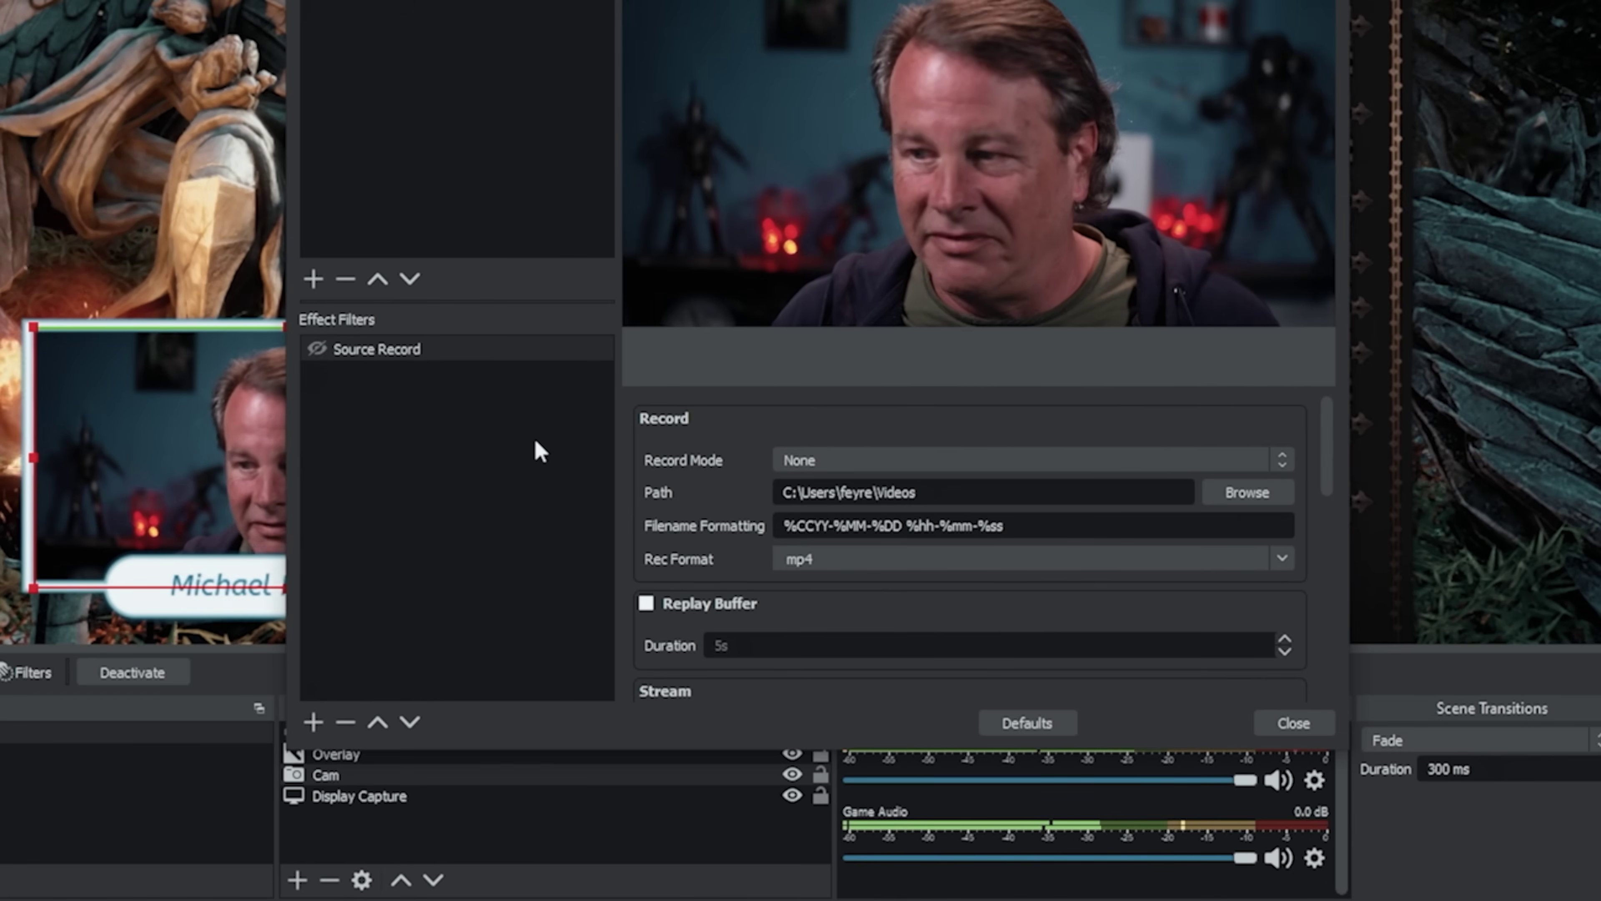
Set Record Mode to Recording and replace the filename format with Camera
click(852, 467)
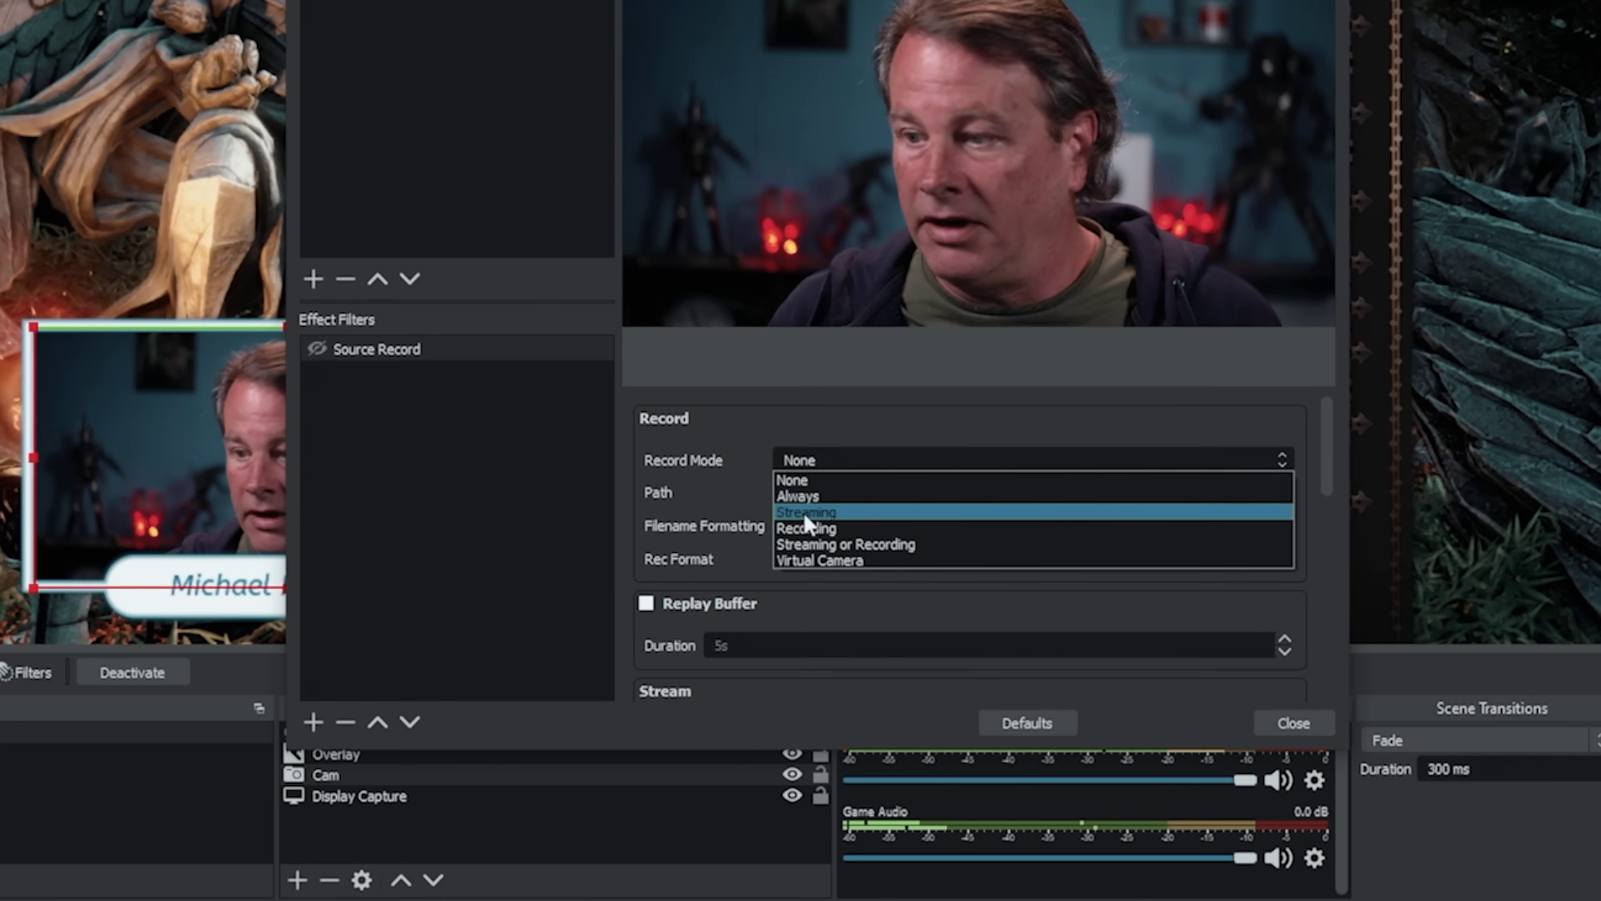
click(810, 528)
click(876, 461)
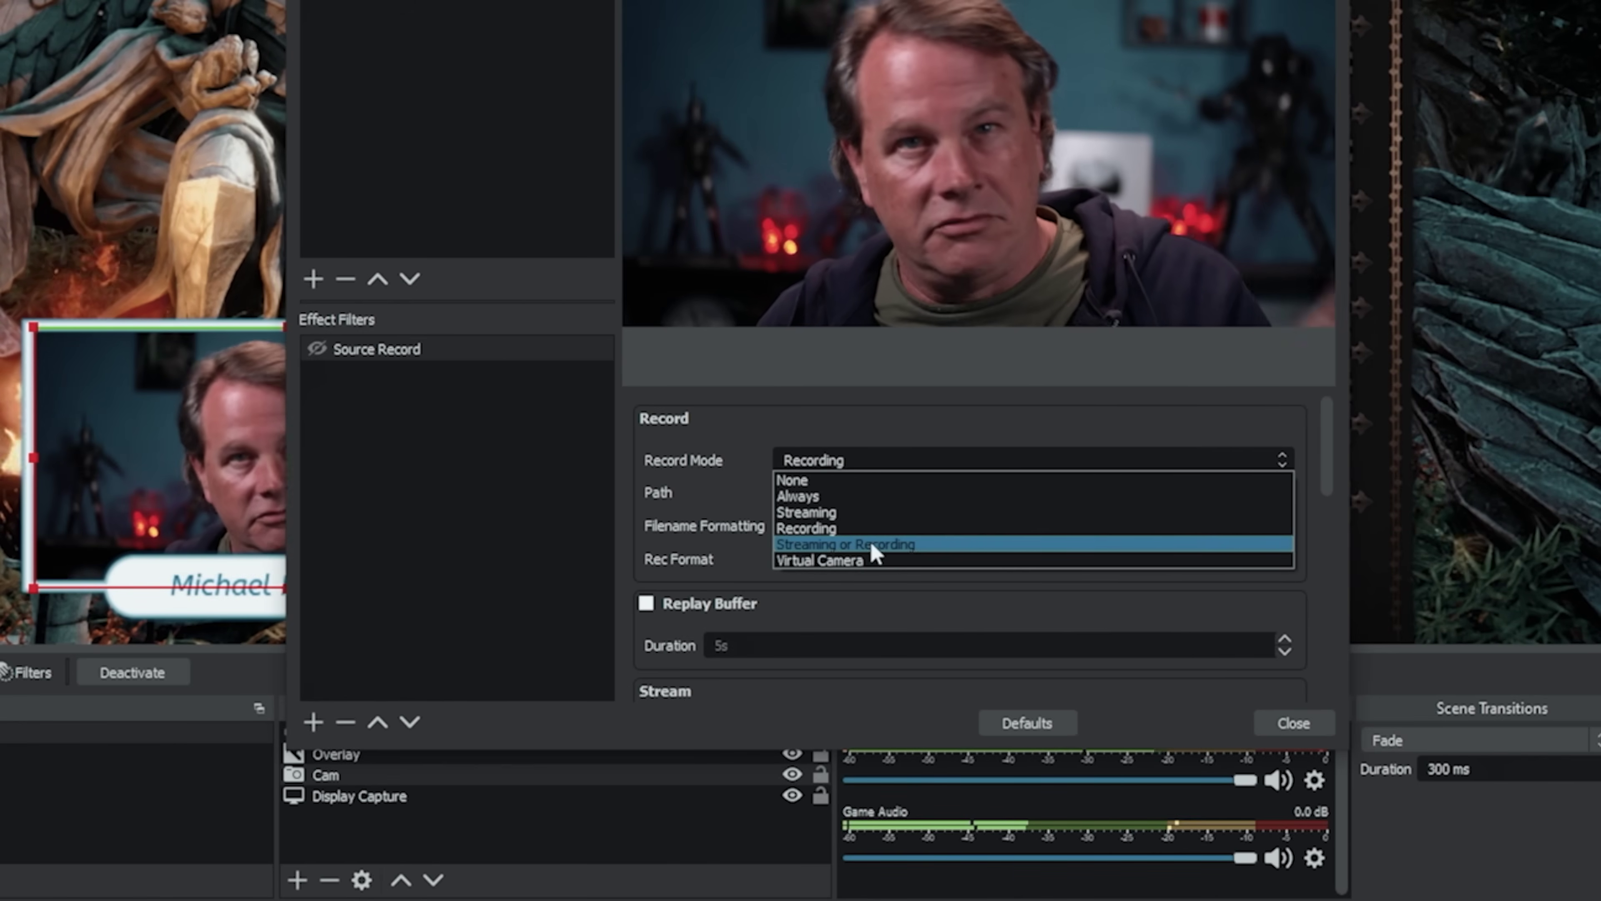
click(842, 528)
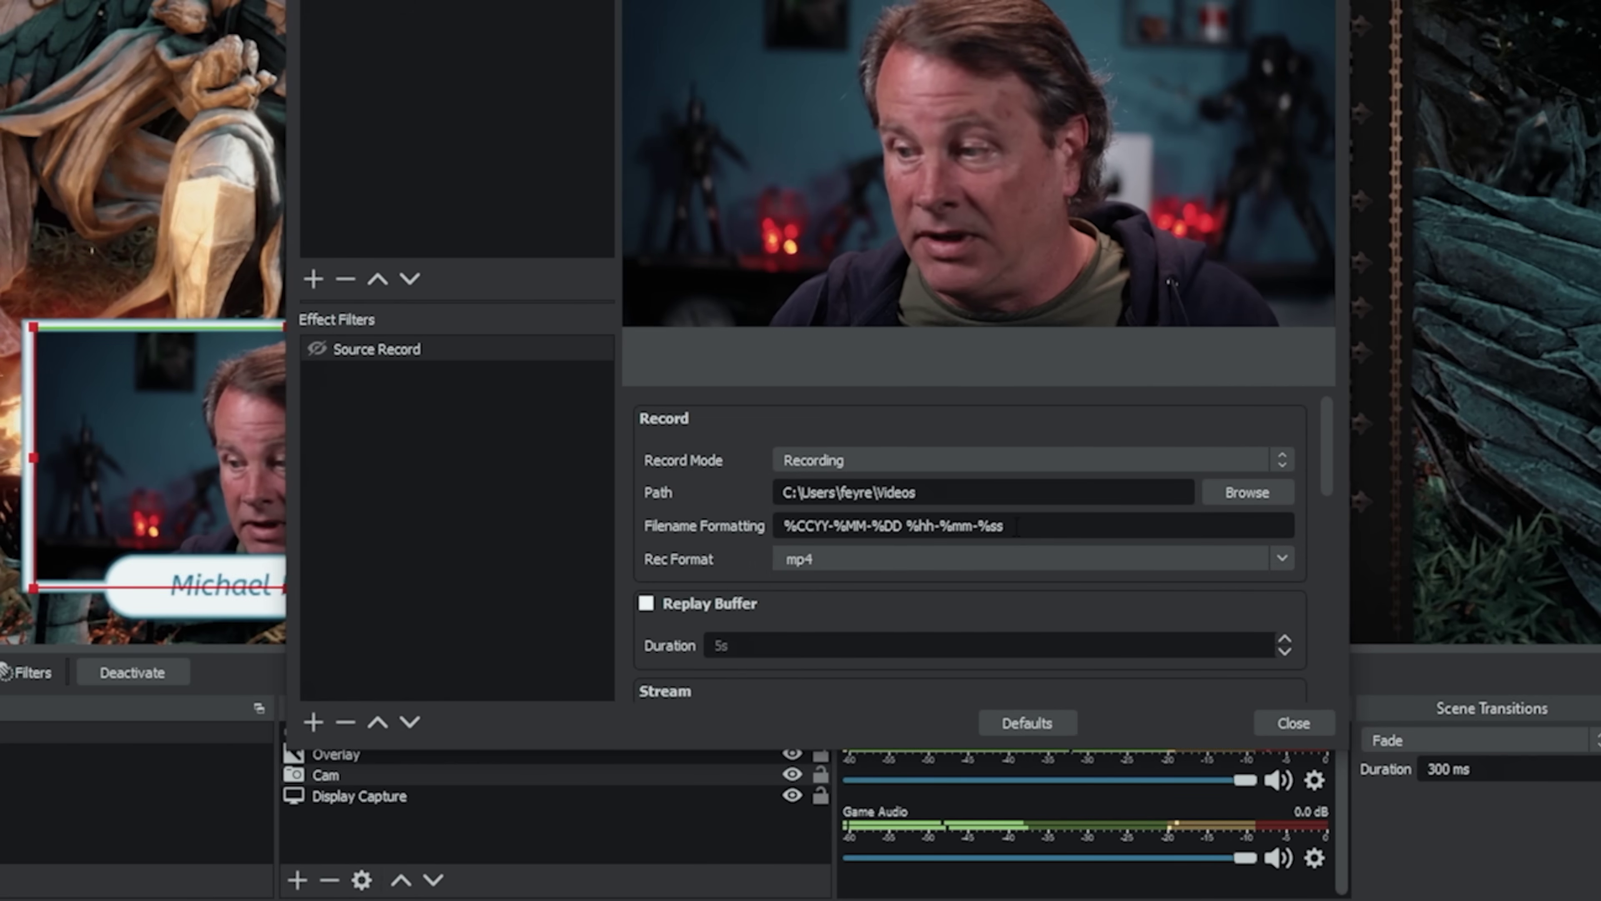
drag(1016, 526, 648, 528)
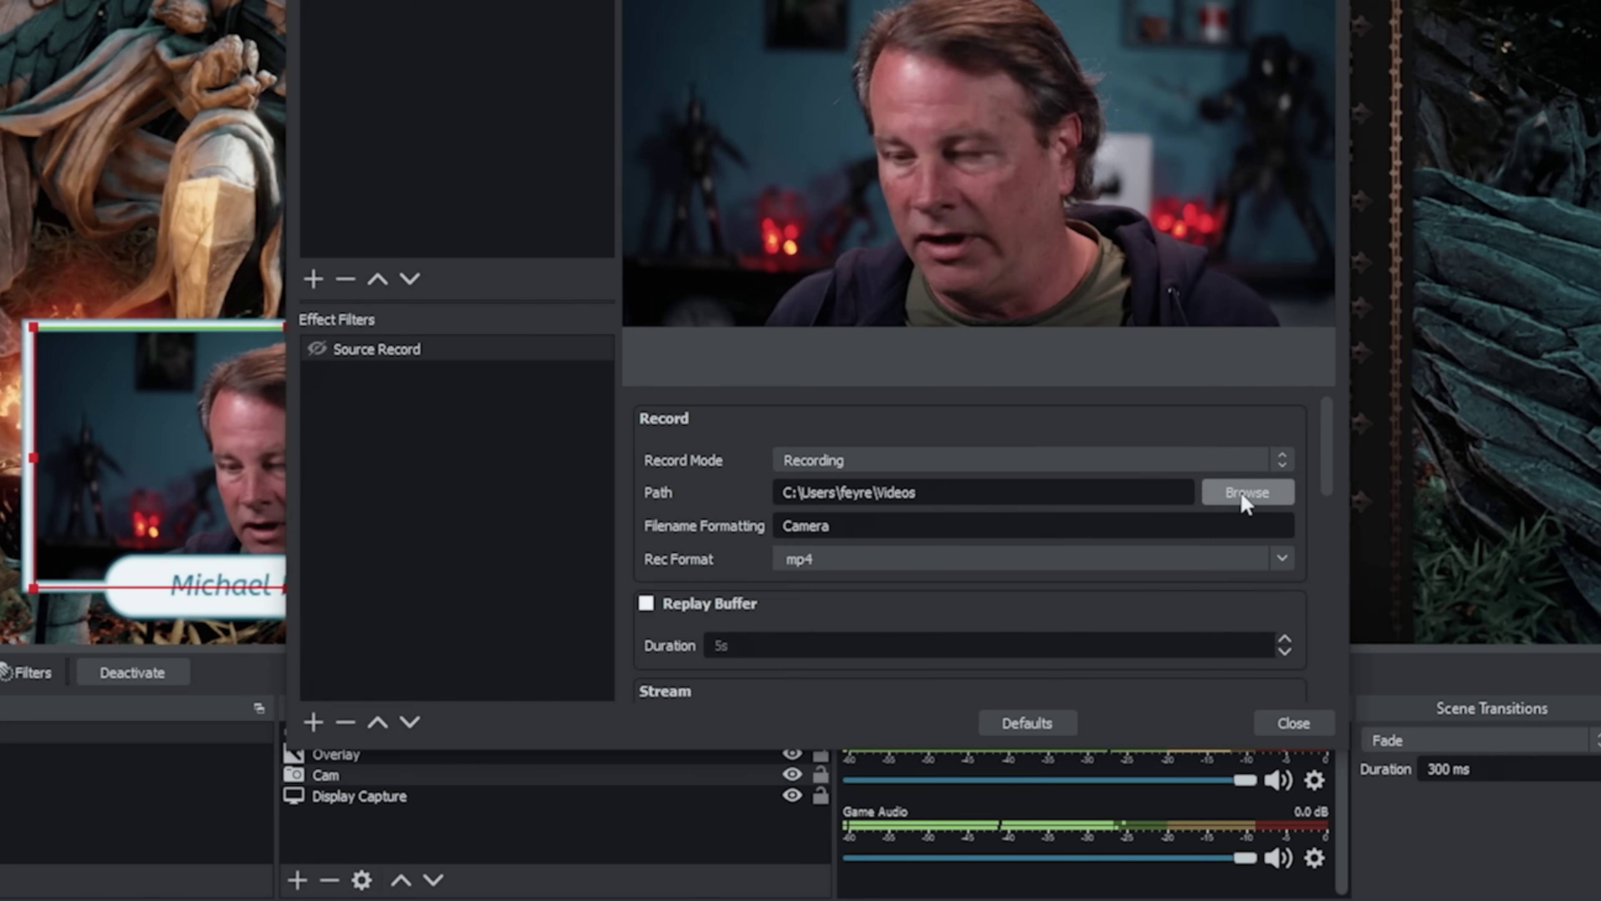
Save recordings to the OBS Source Record folder and enable Different Audio
click(1246, 494)
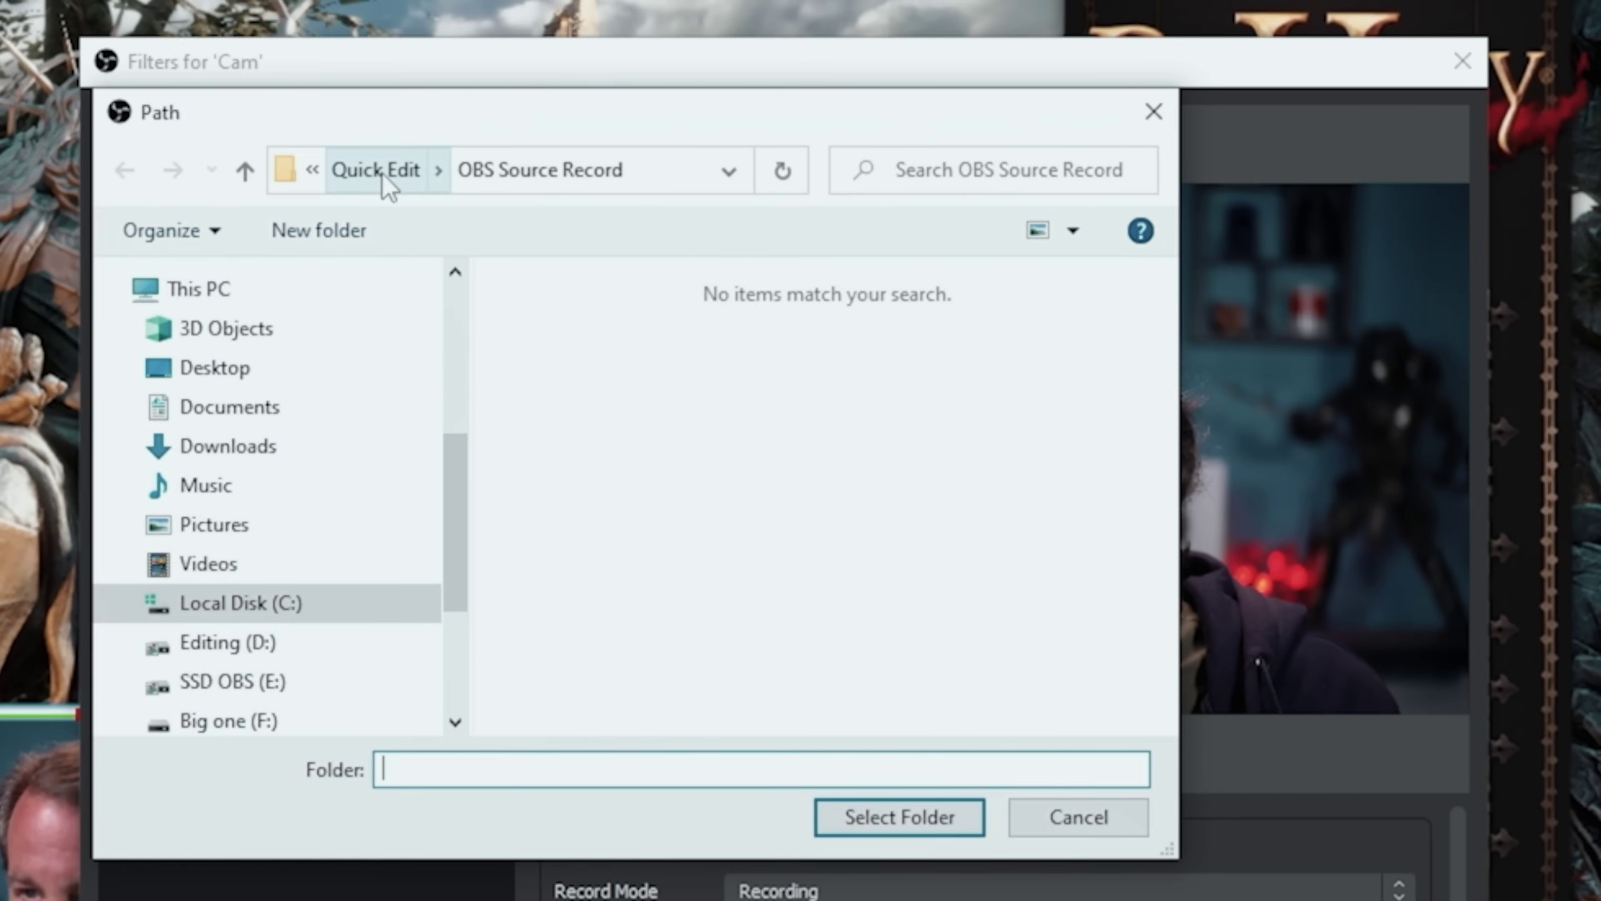
click(479, 180)
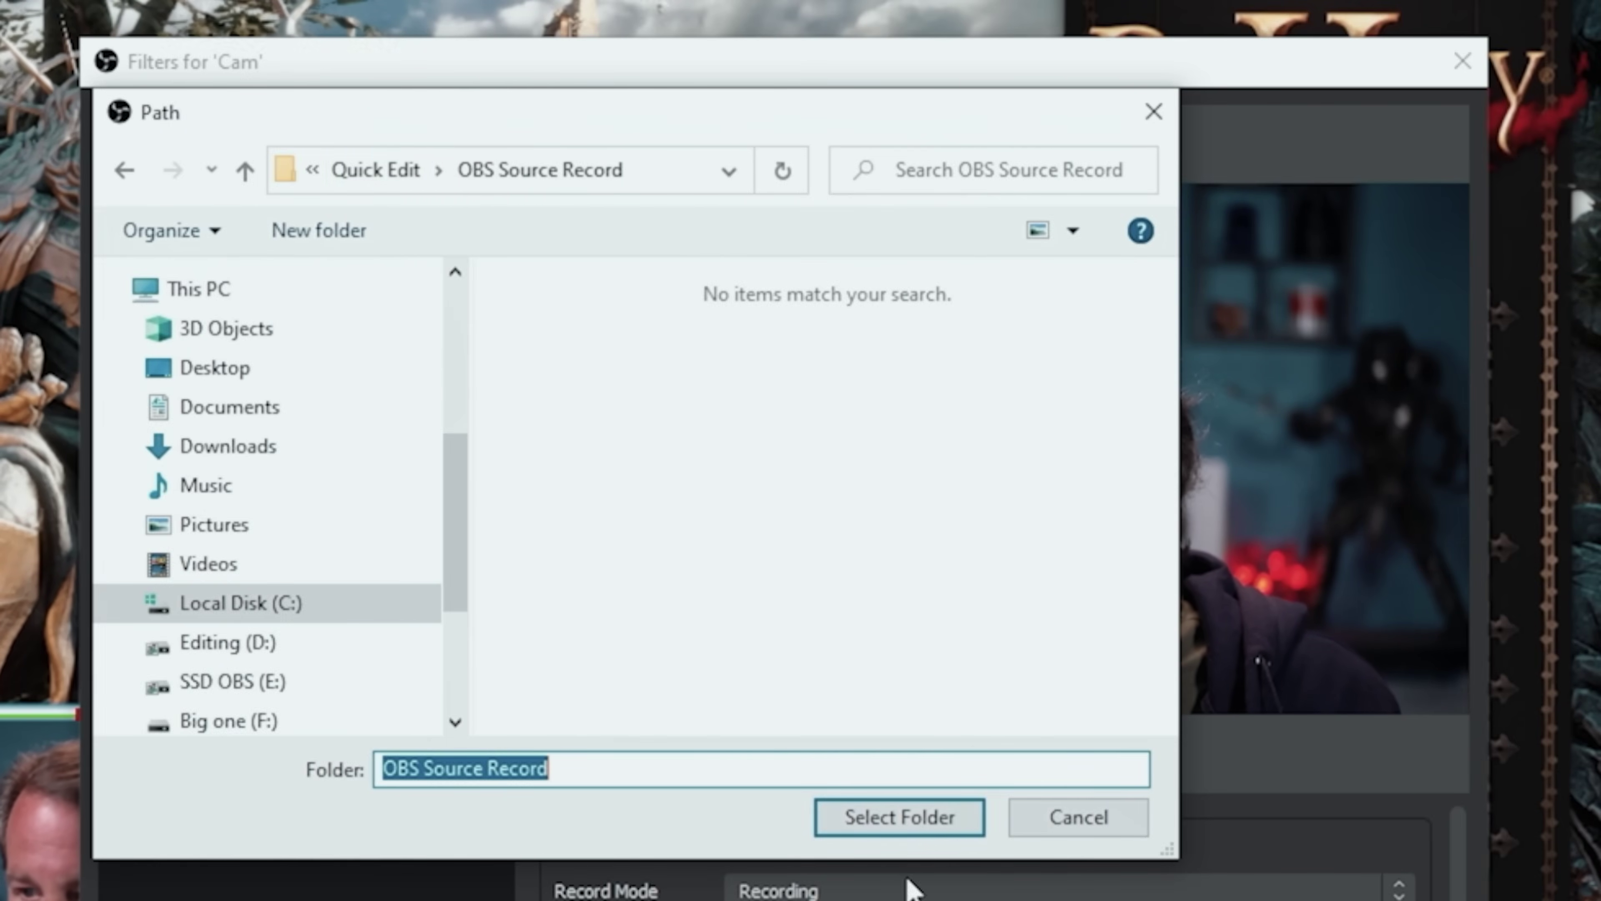
click(933, 816)
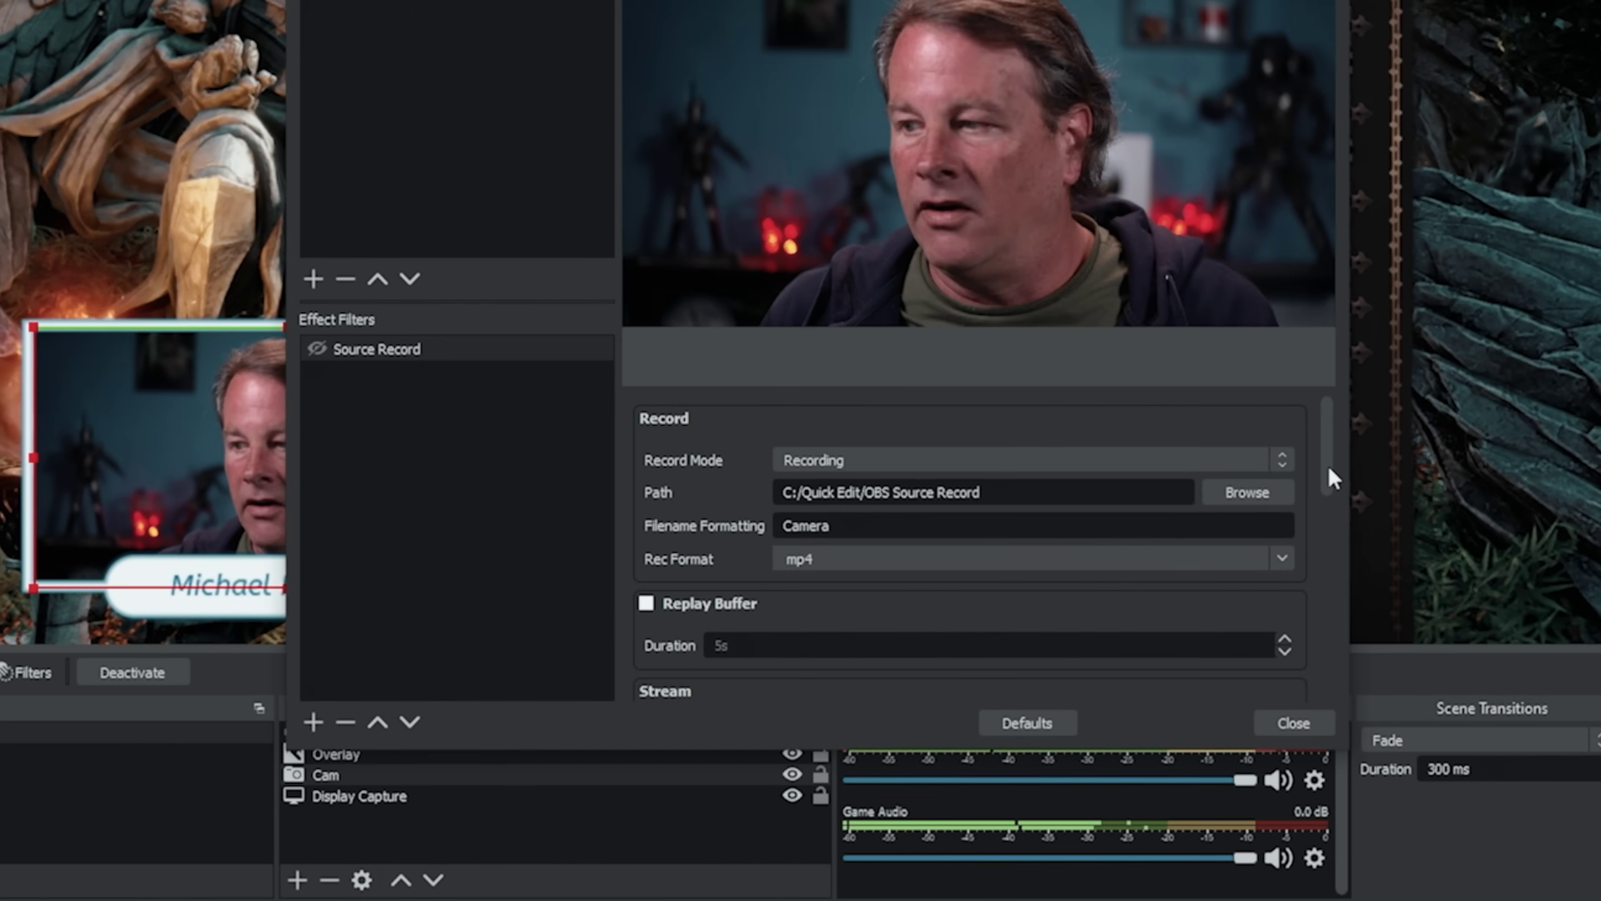
drag(1329, 469, 1329, 526)
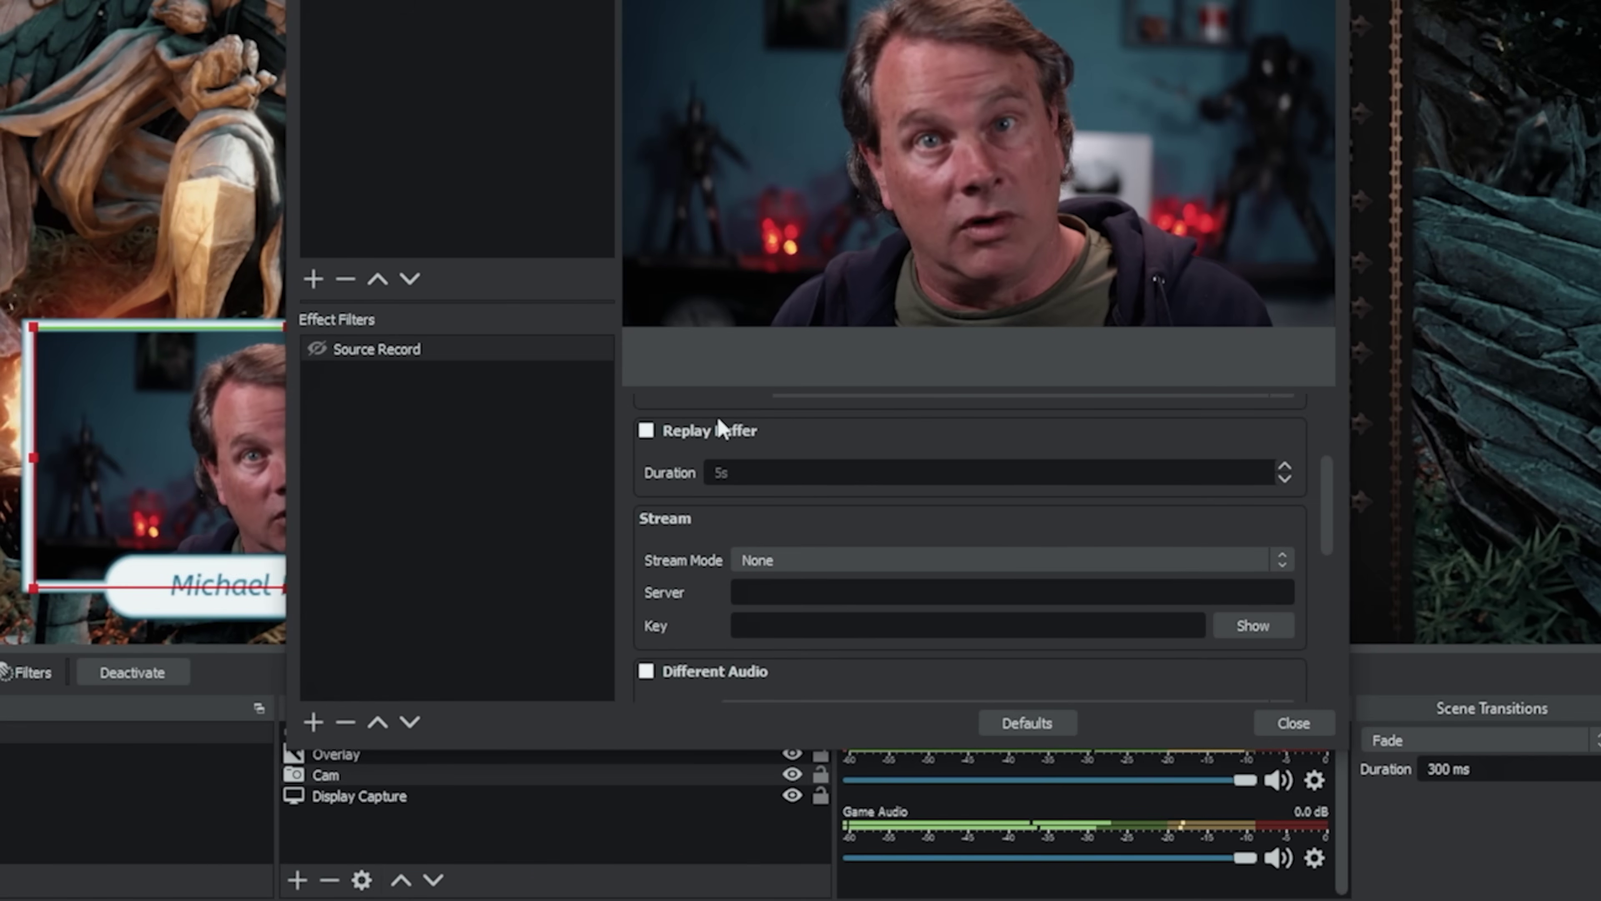
drag(1330, 506, 1334, 536)
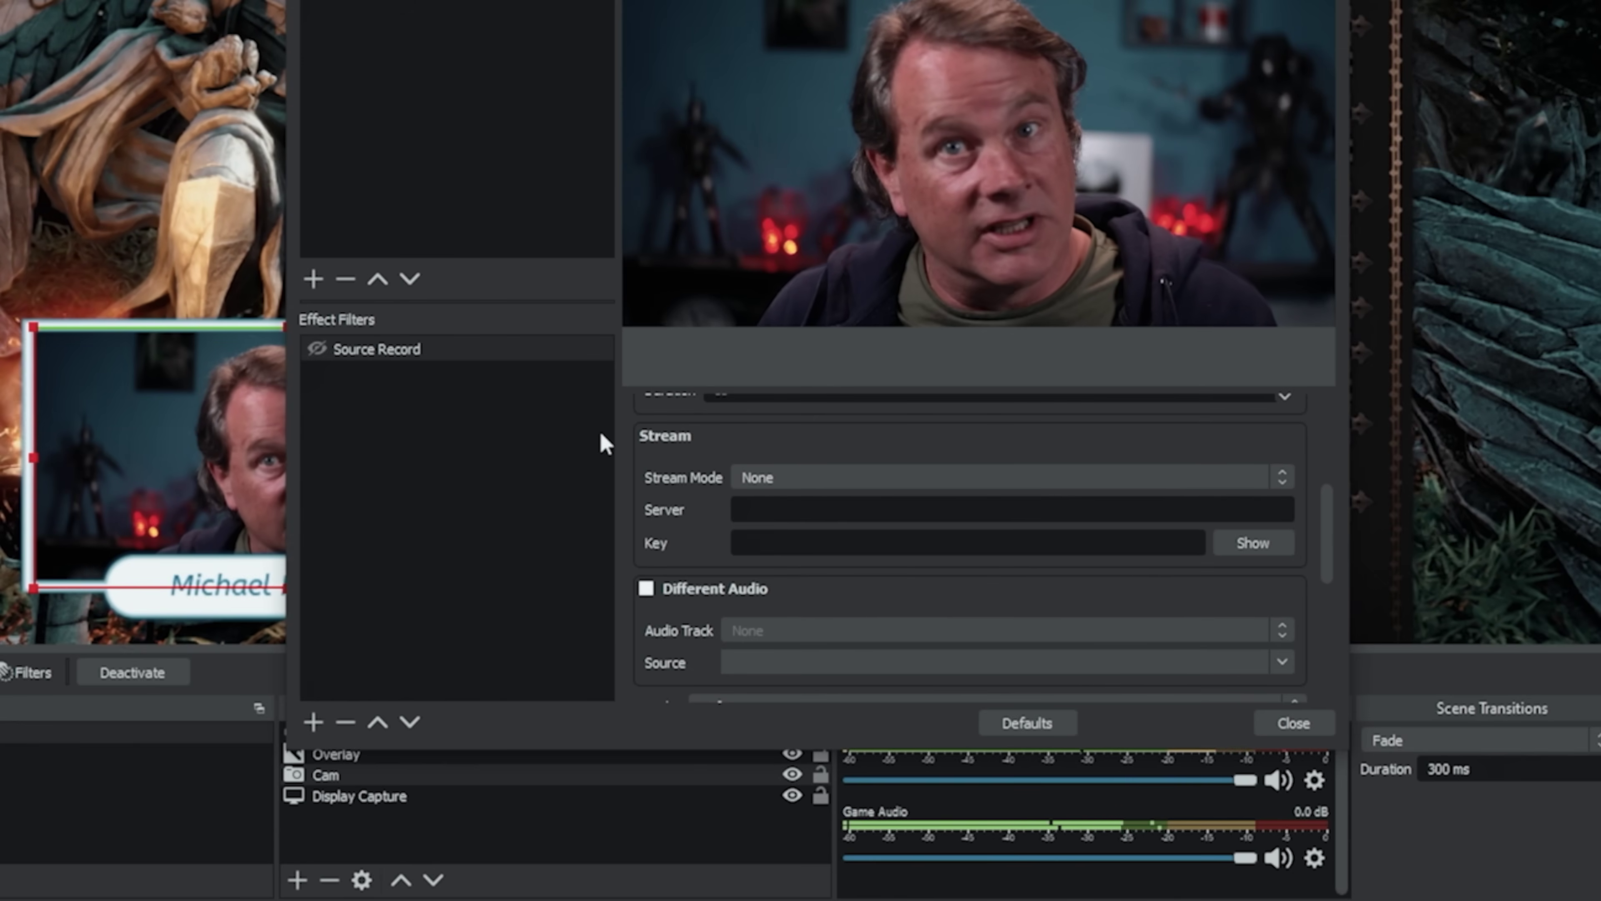
drag(1328, 516, 1329, 568)
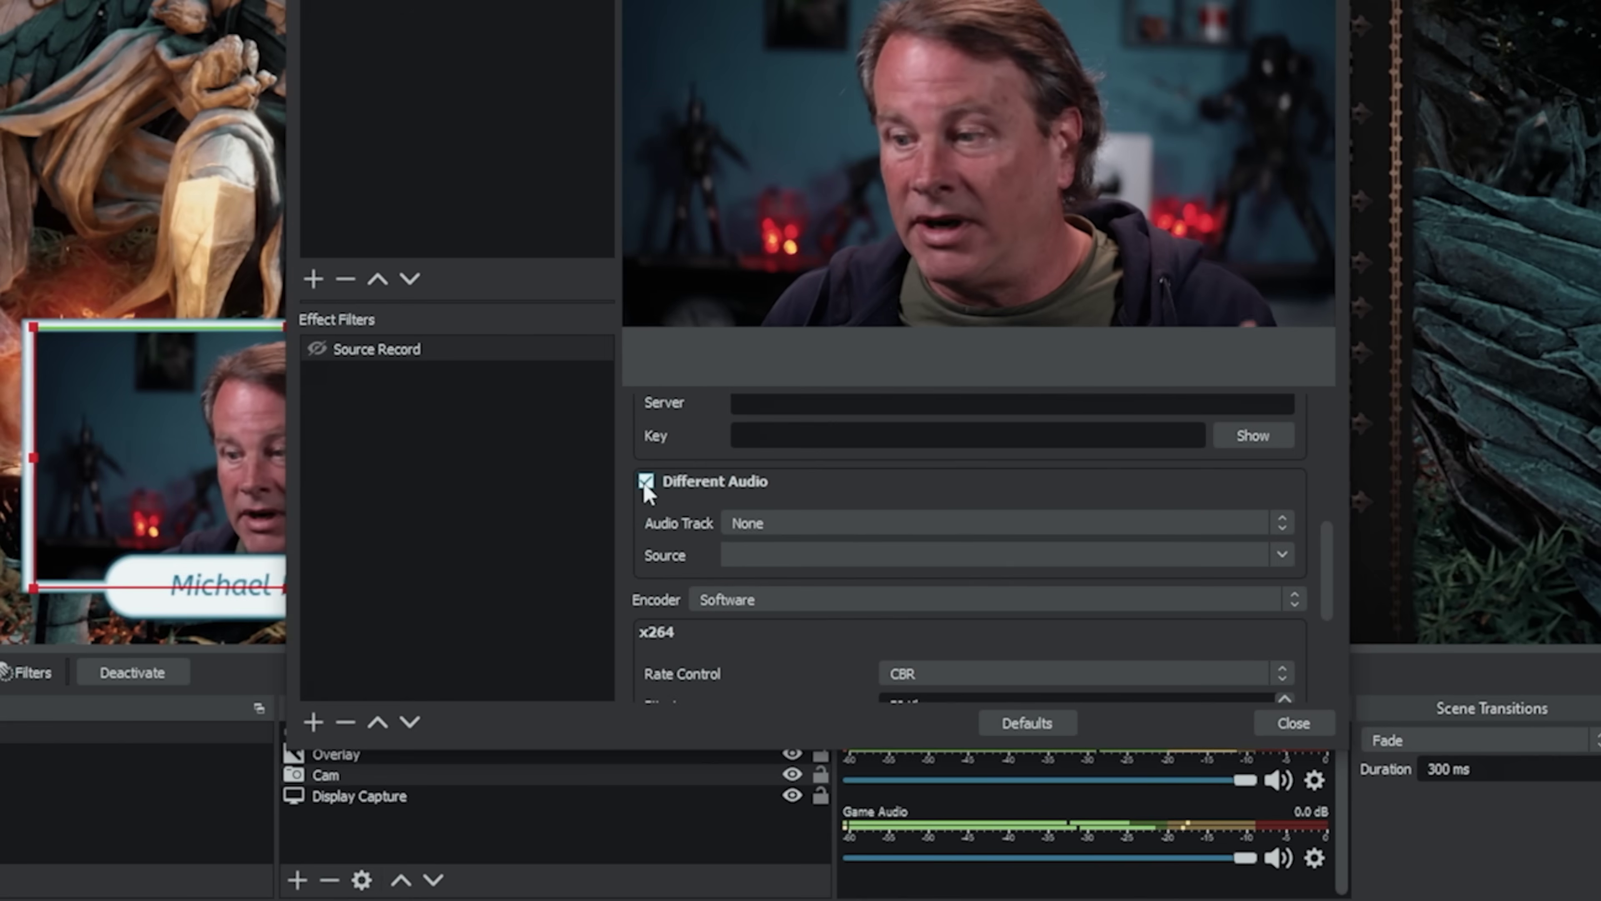
Set the separate audio to Track 1, taken from the Cam source
click(855, 528)
click(826, 558)
click(1284, 556)
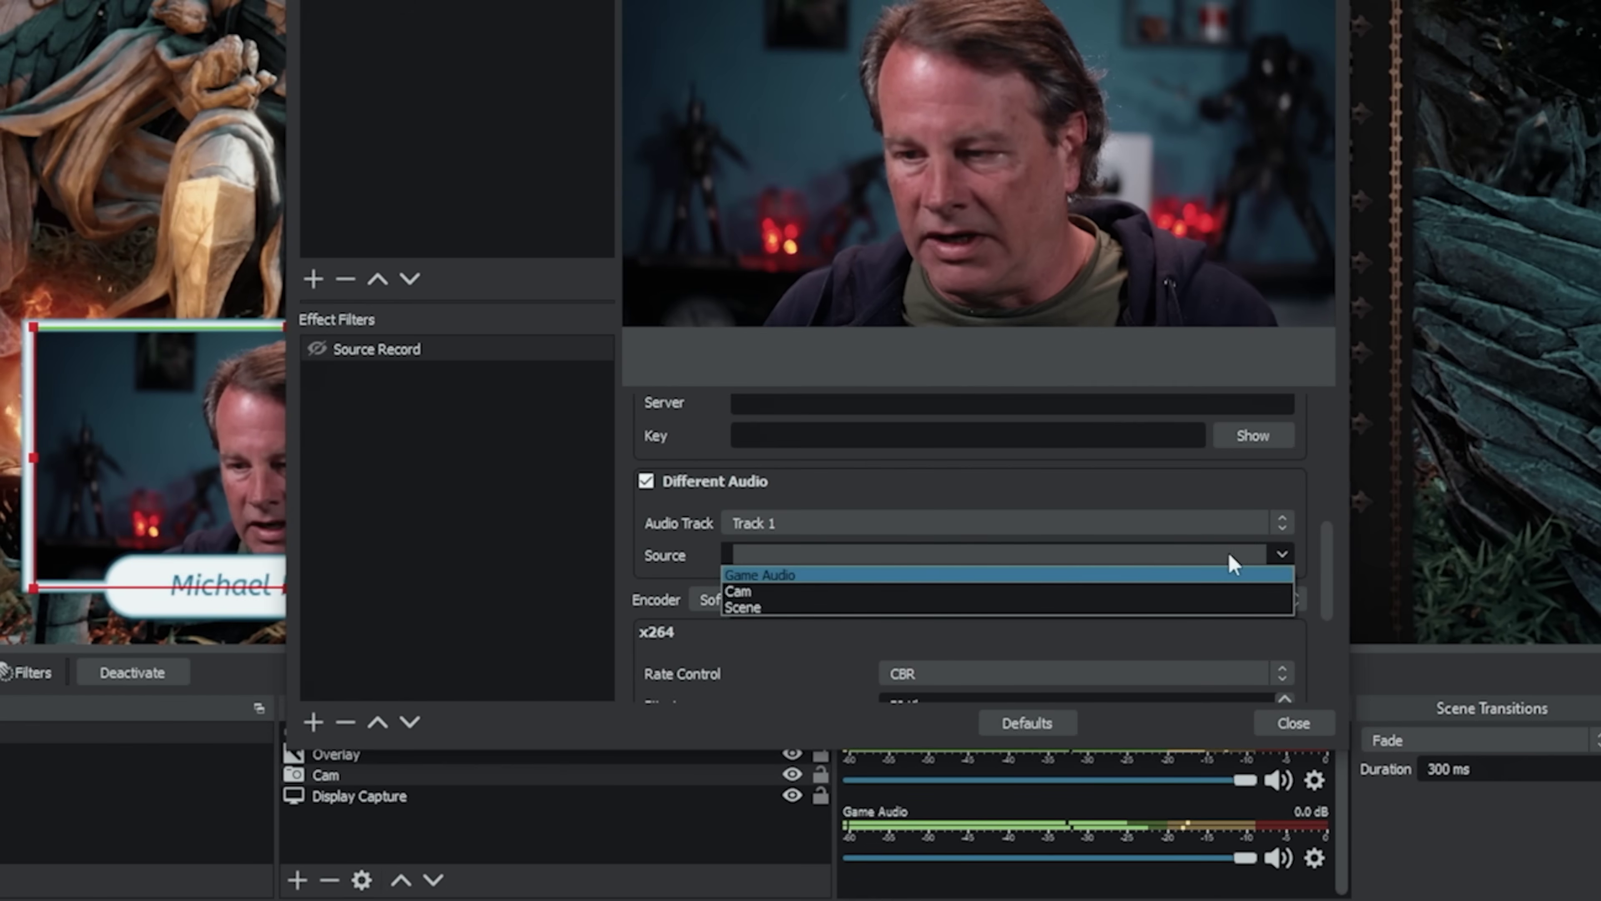
click(1043, 593)
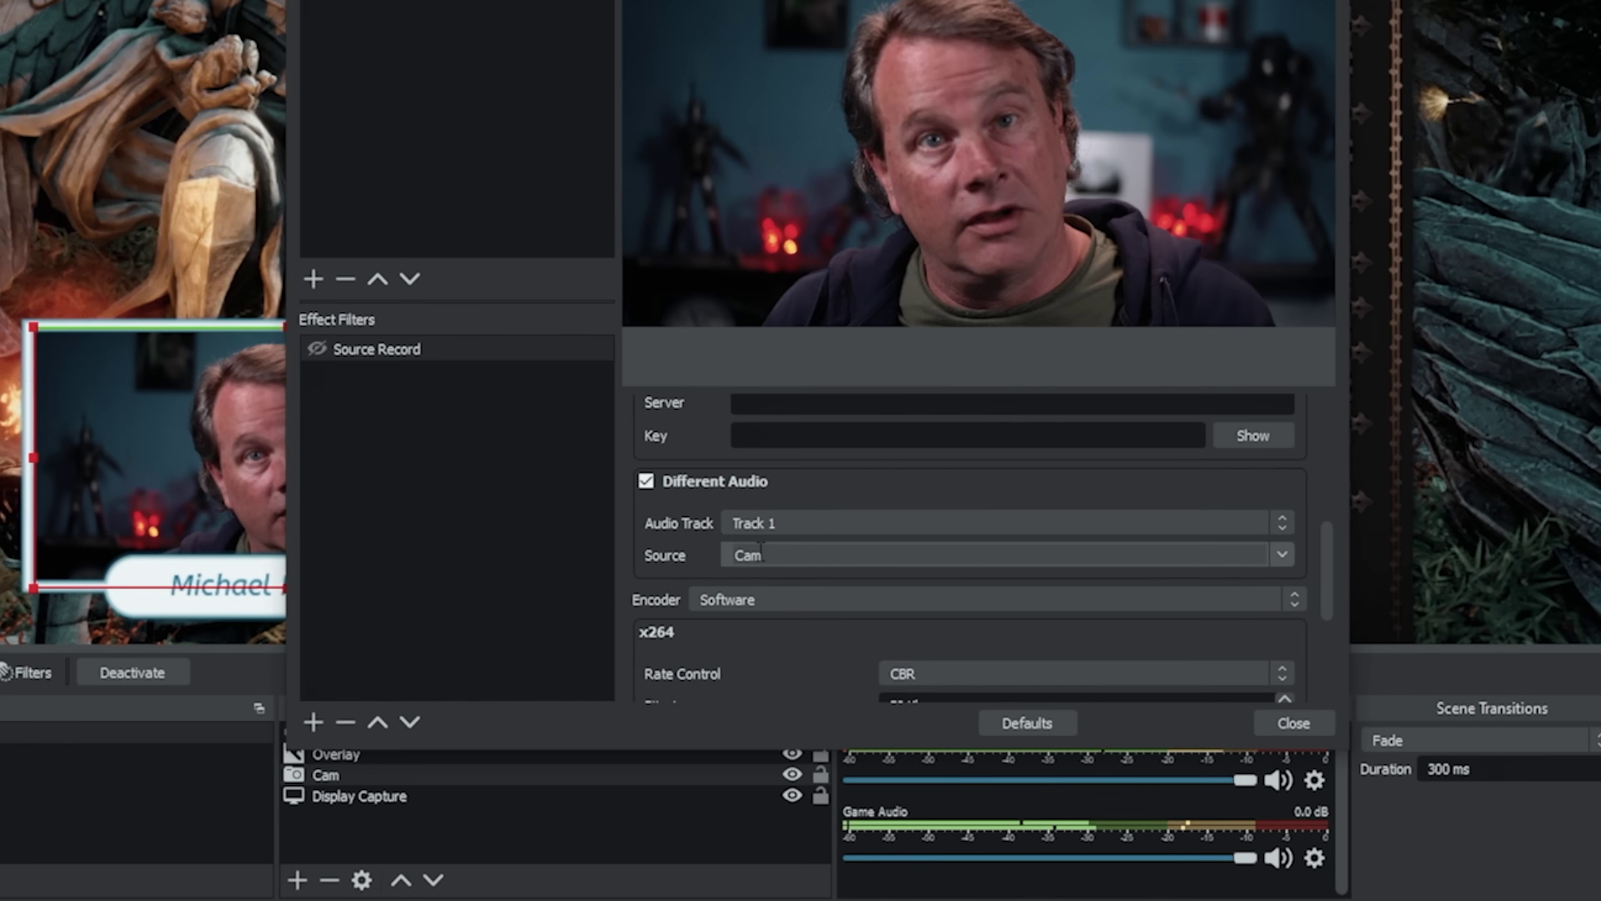
Switch the Source Record encoder to NVENC
scroll(1336, 555, down, 2)
click(994, 533)
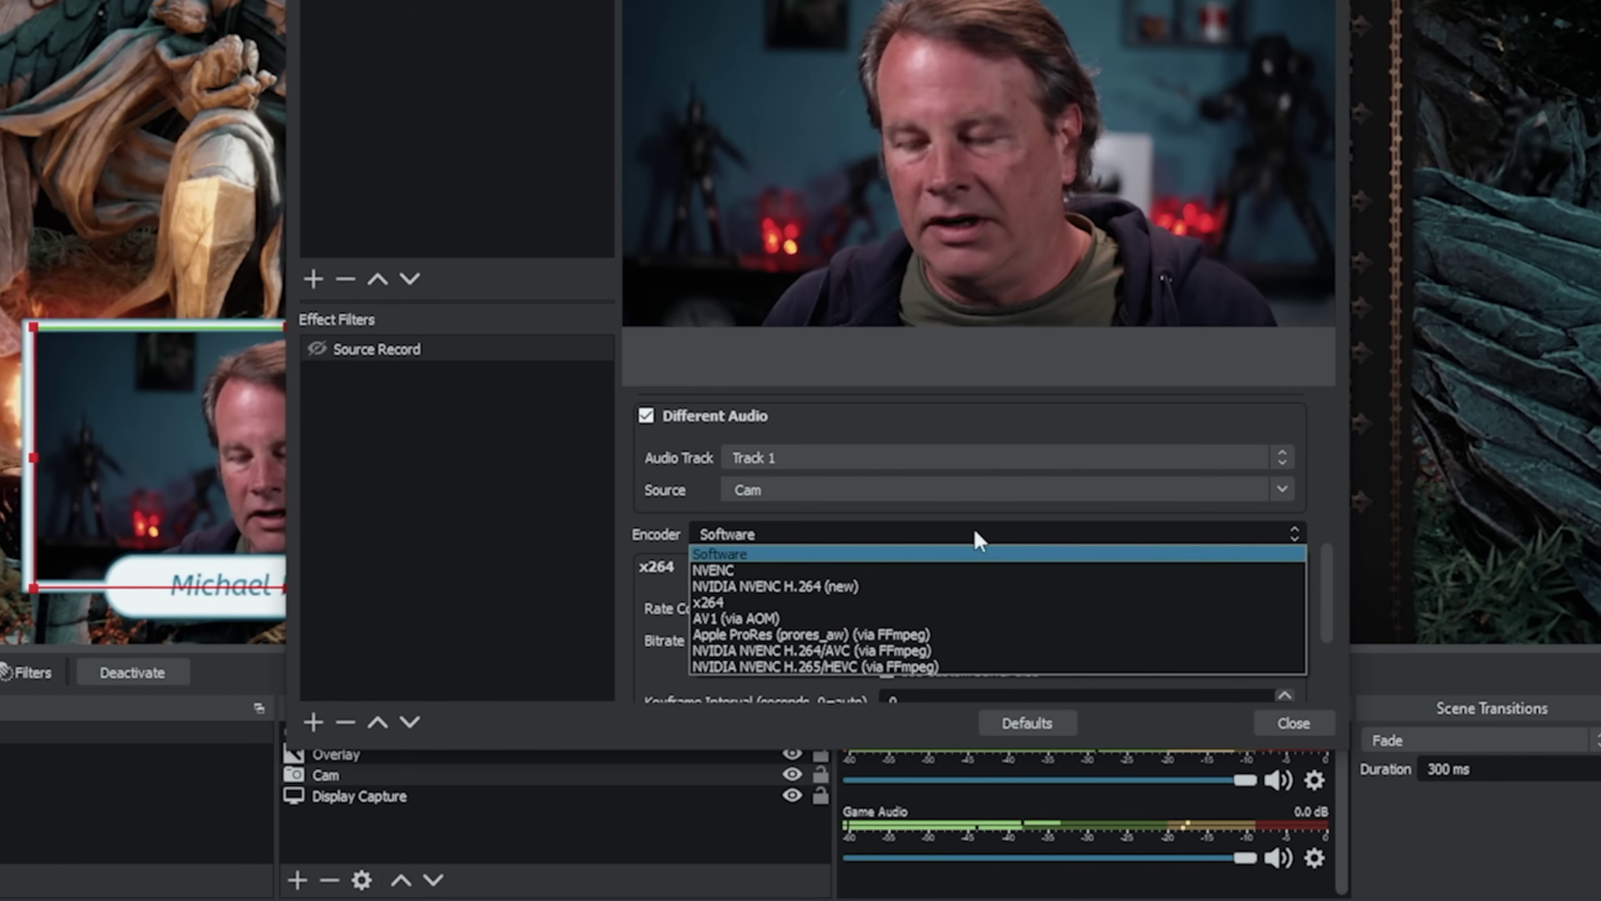
click(832, 570)
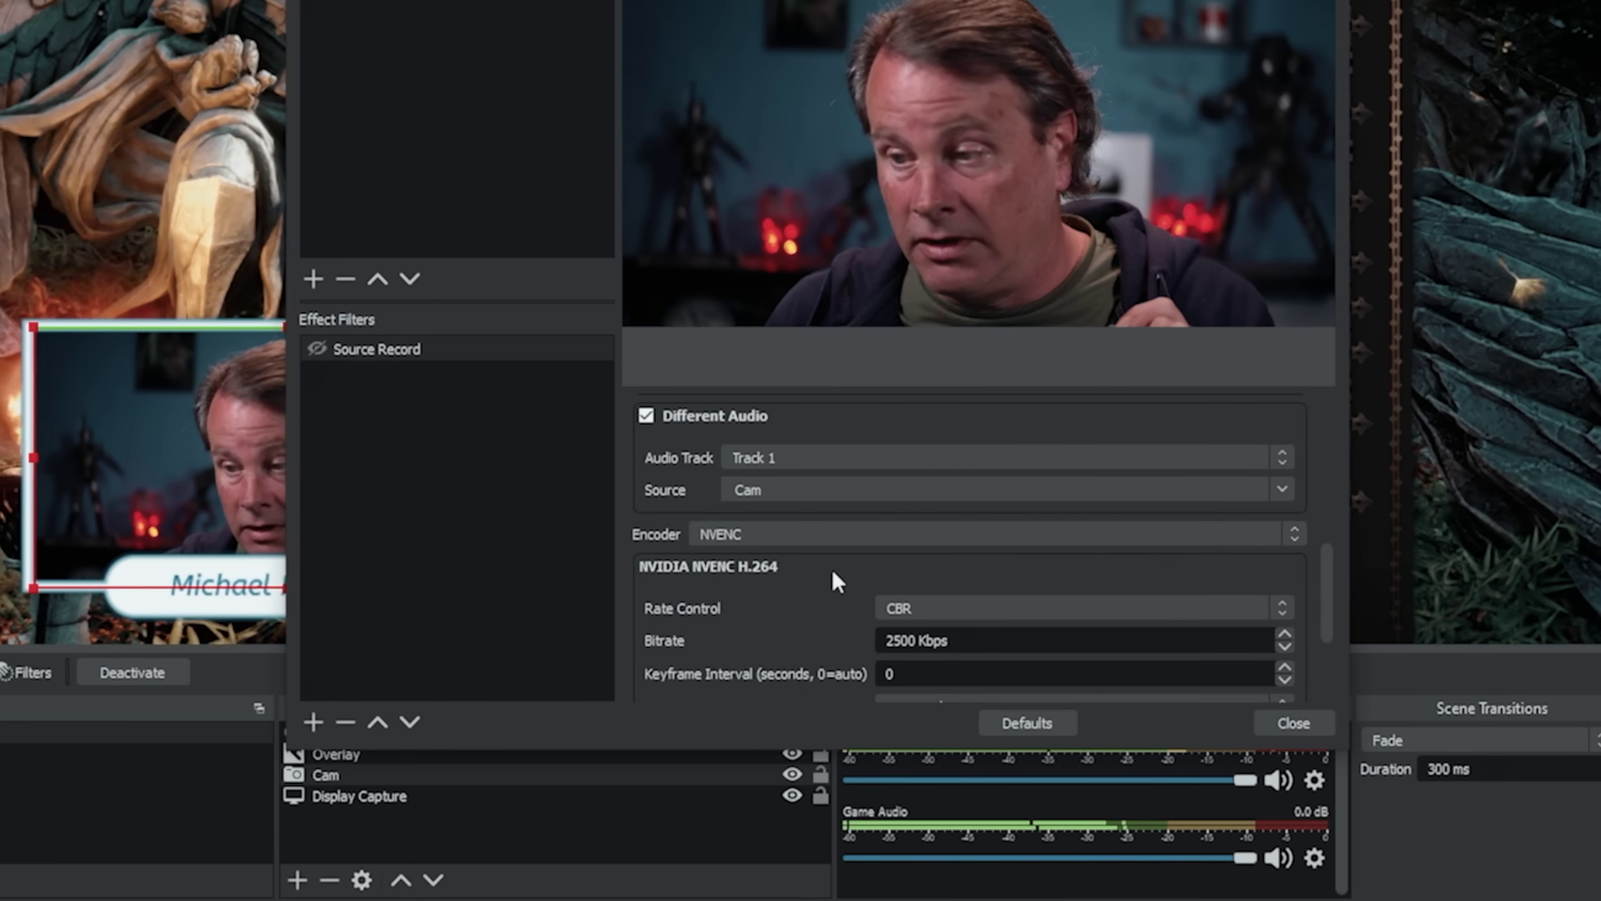
click(820, 534)
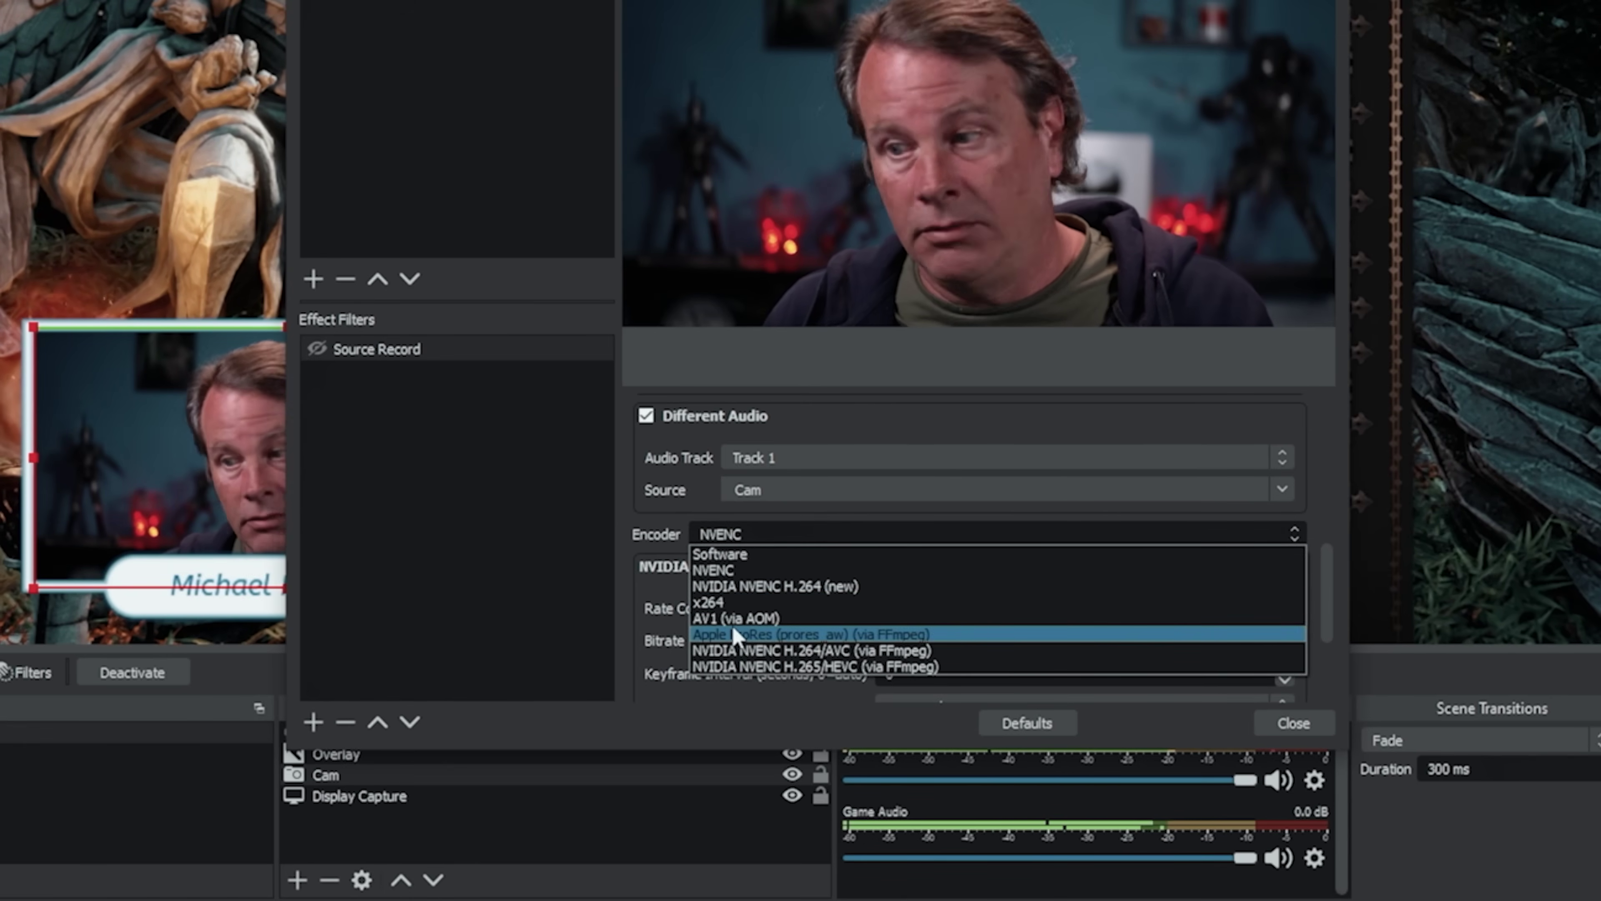
Keep CBR rate control and Max Quality preset, raising the bitrate to 60000 Kbps
click(1335, 572)
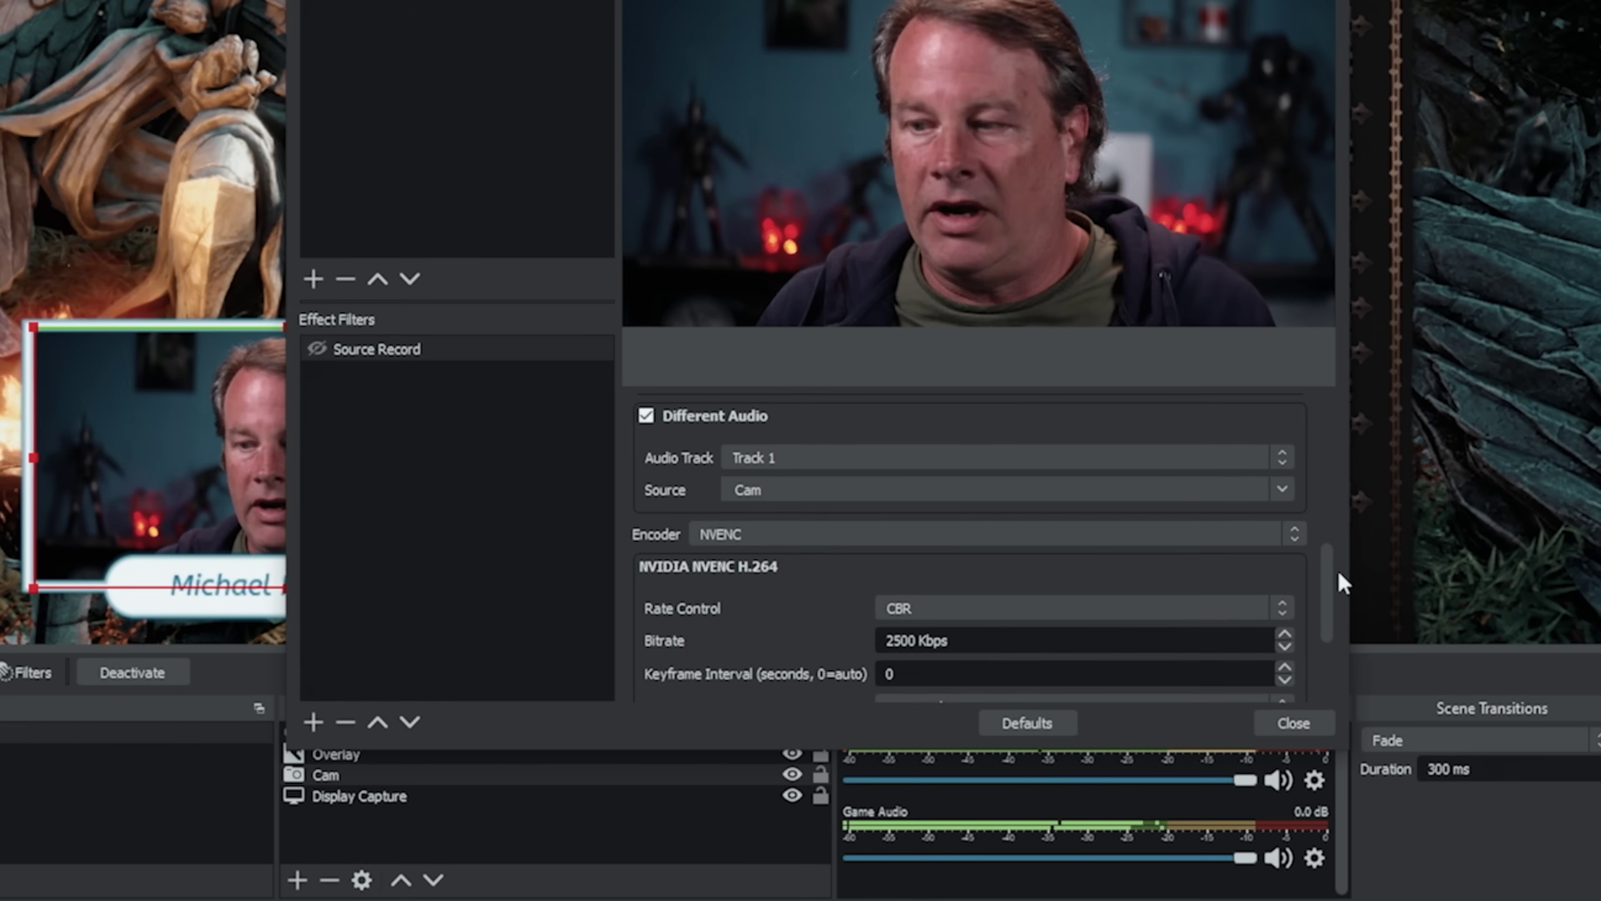
scroll(1319, 594, down, 5)
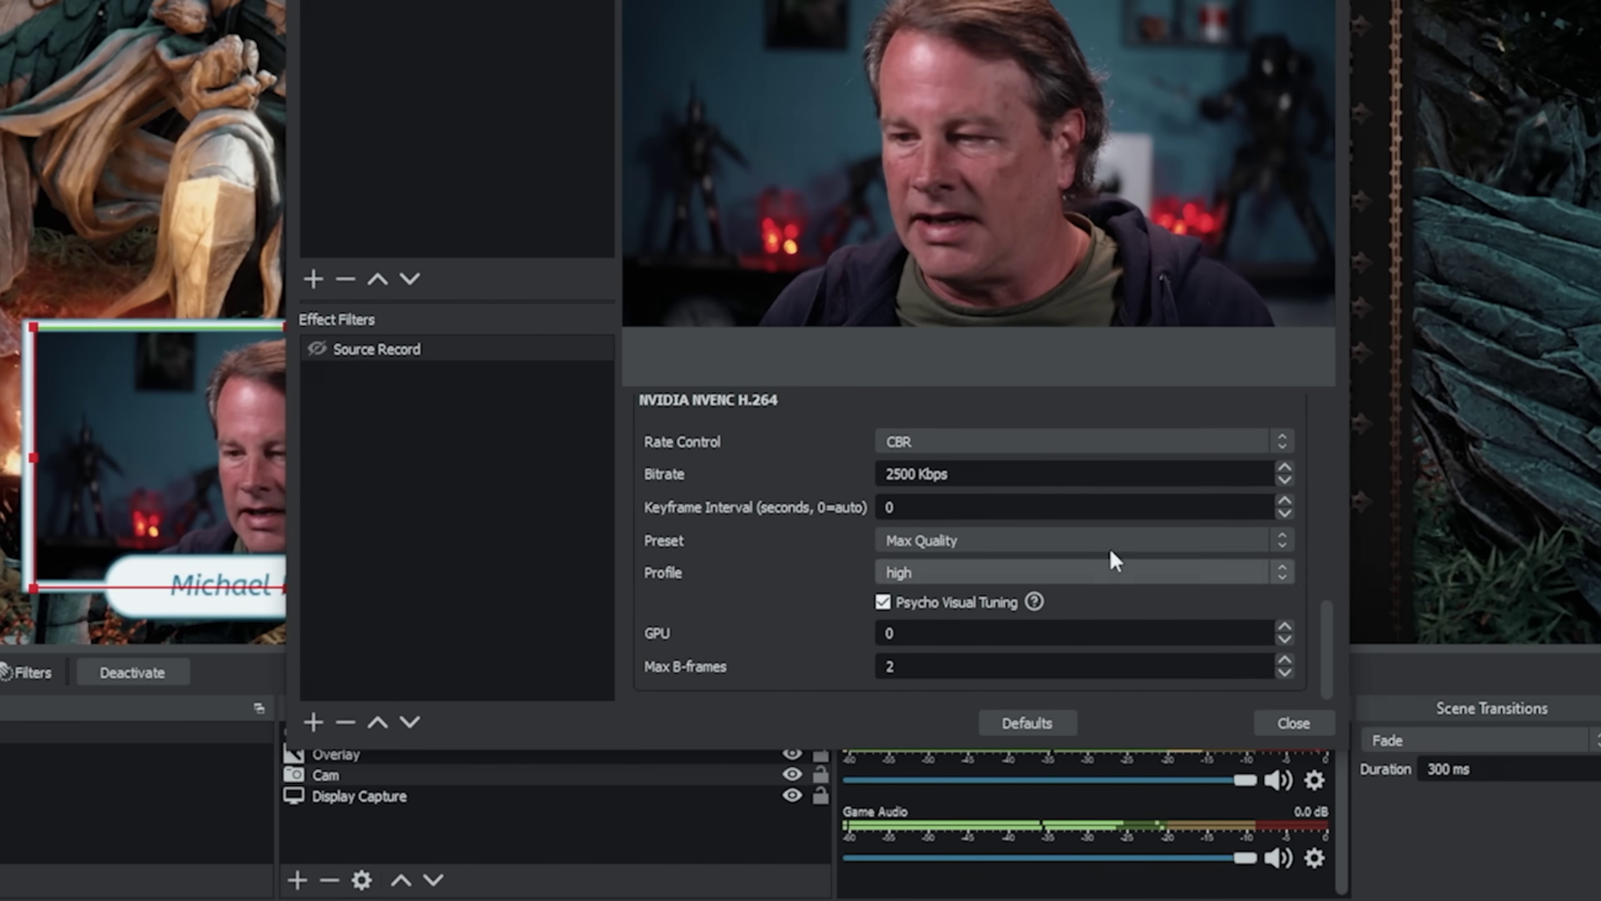
click(933, 441)
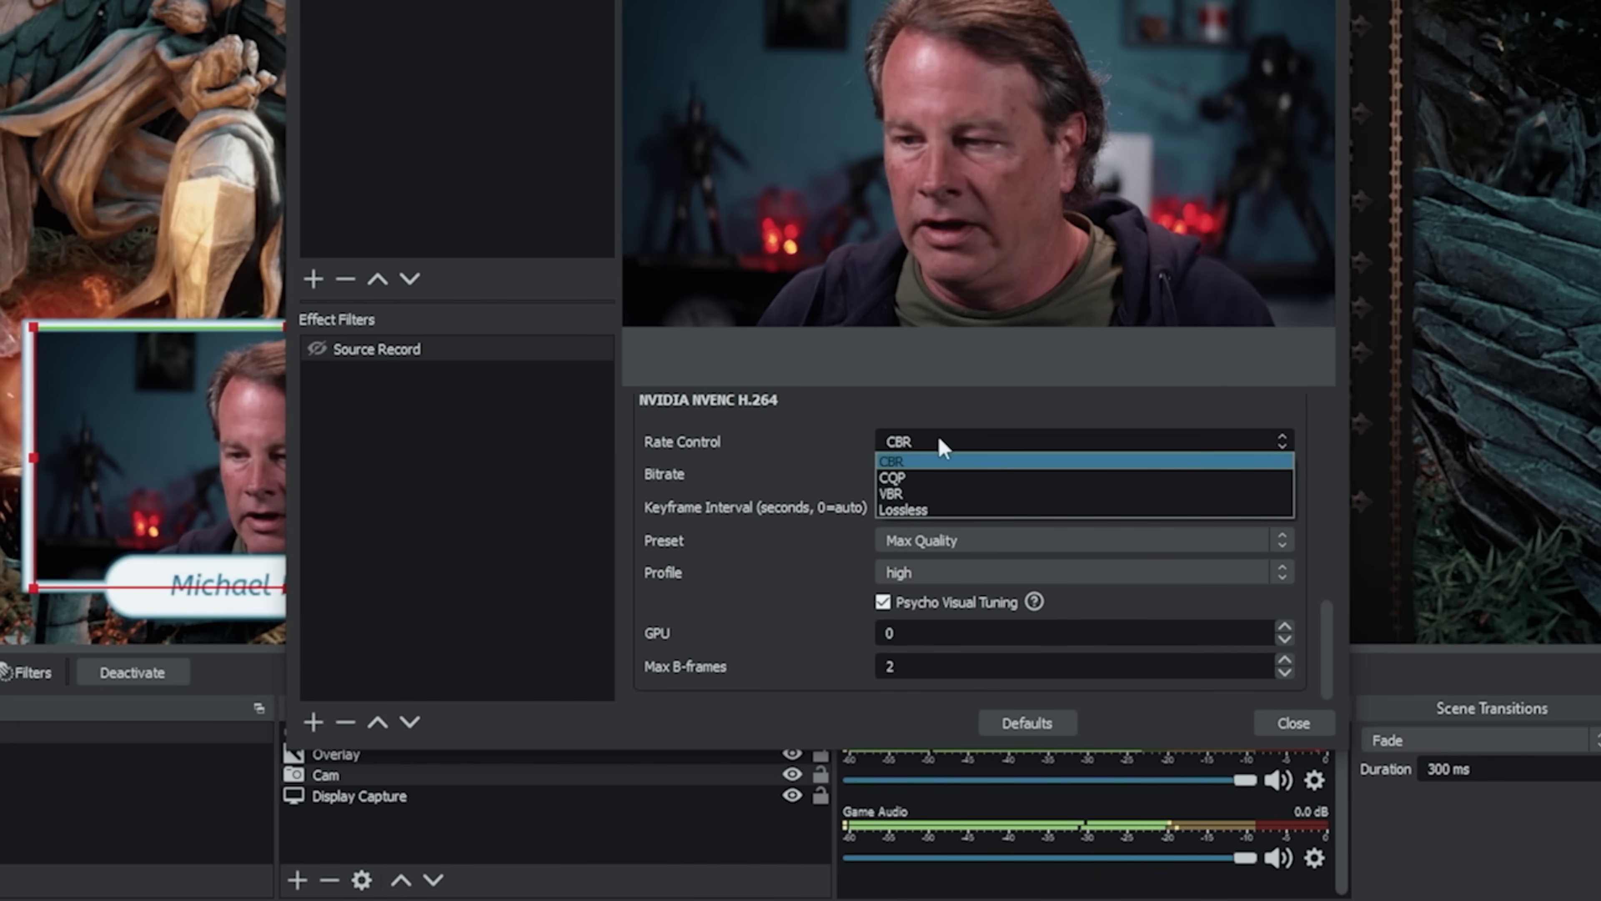
click(939, 463)
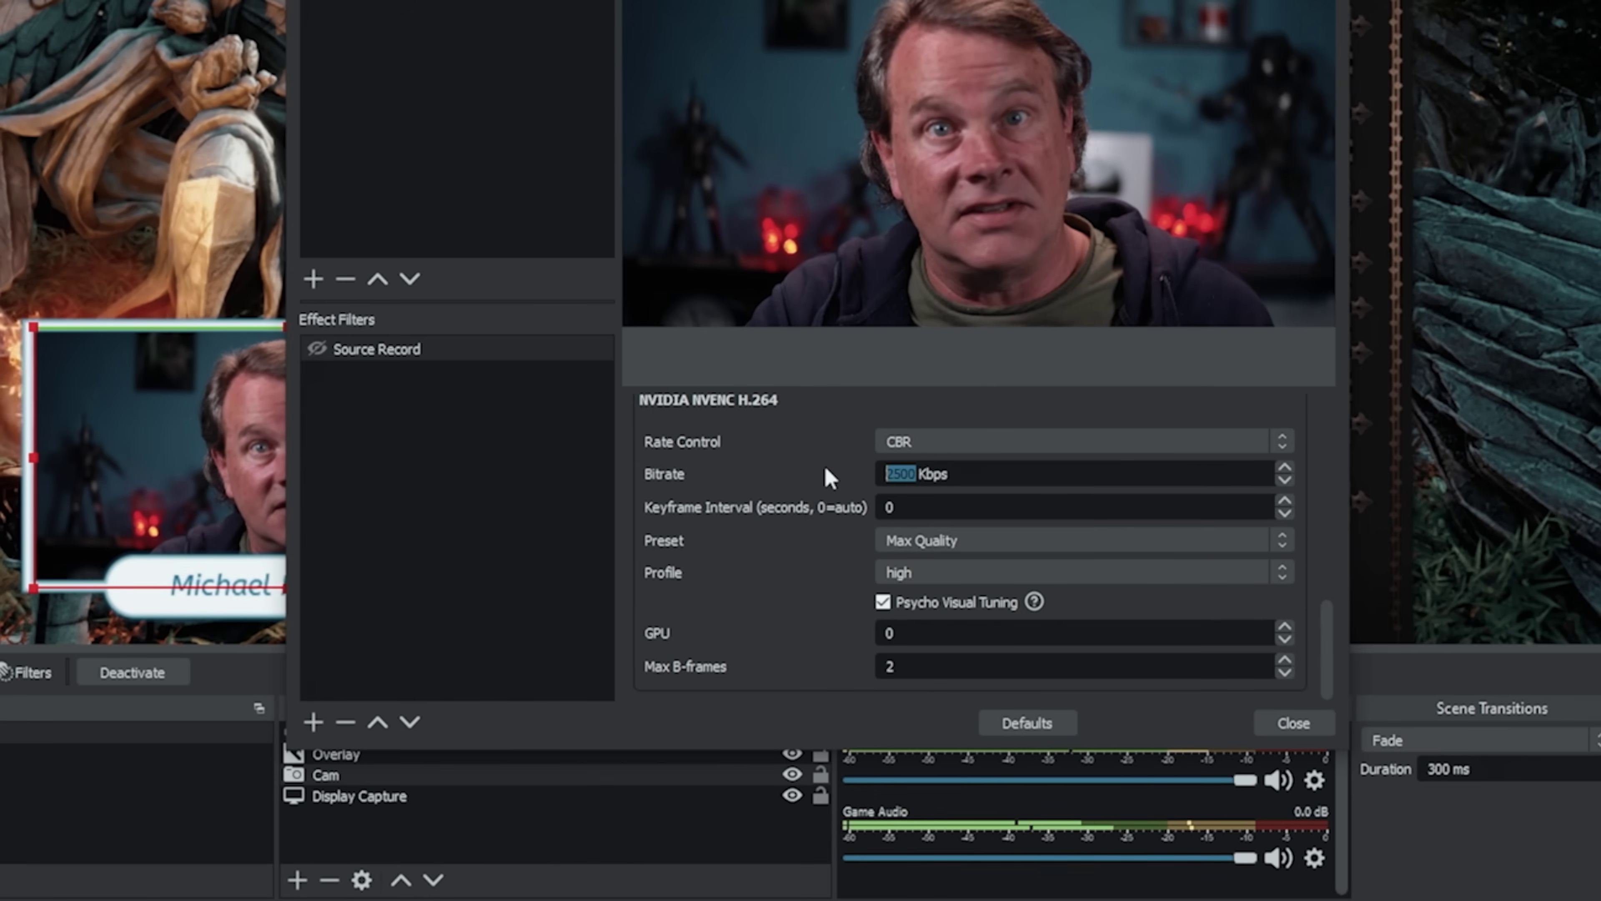
text(00)
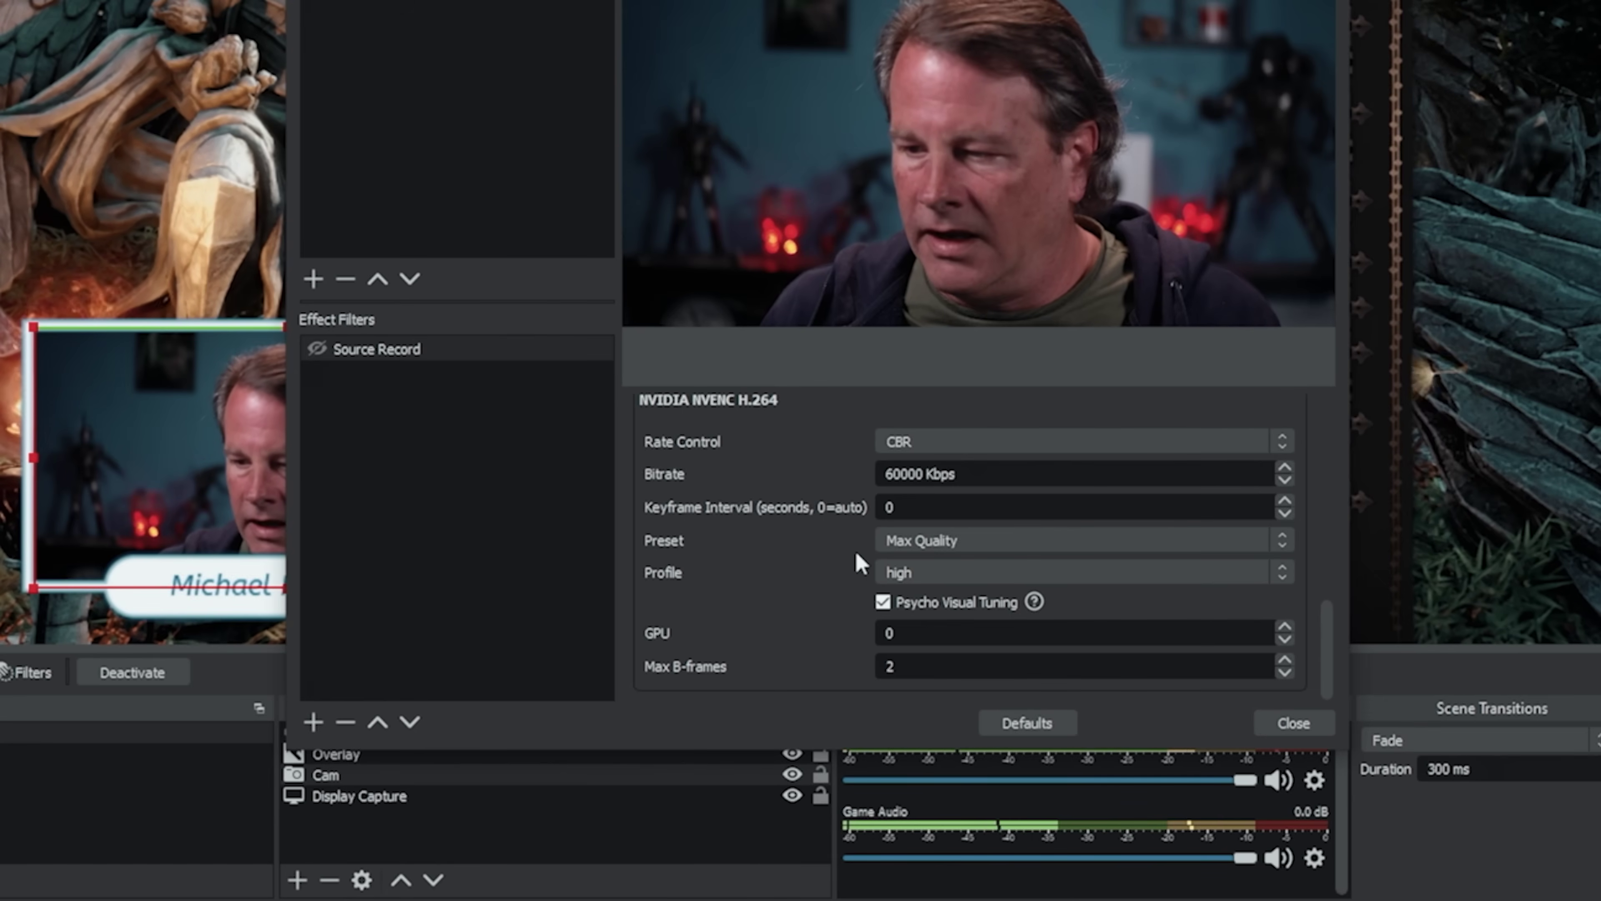
click(1163, 545)
click(826, 587)
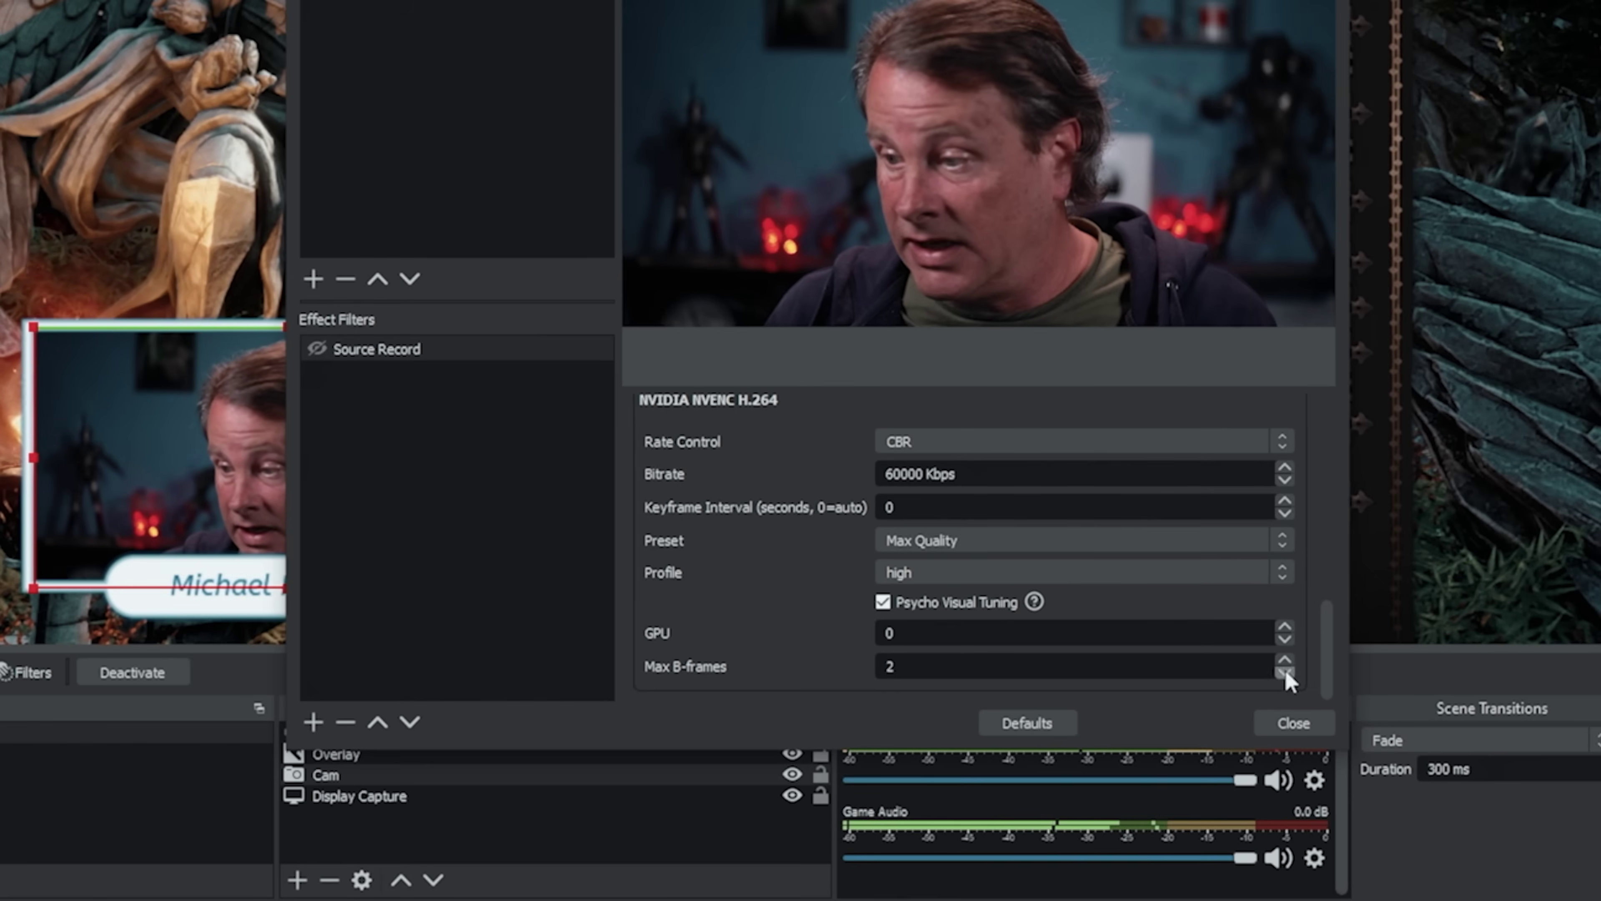
drag(1330, 678, 1334, 416)
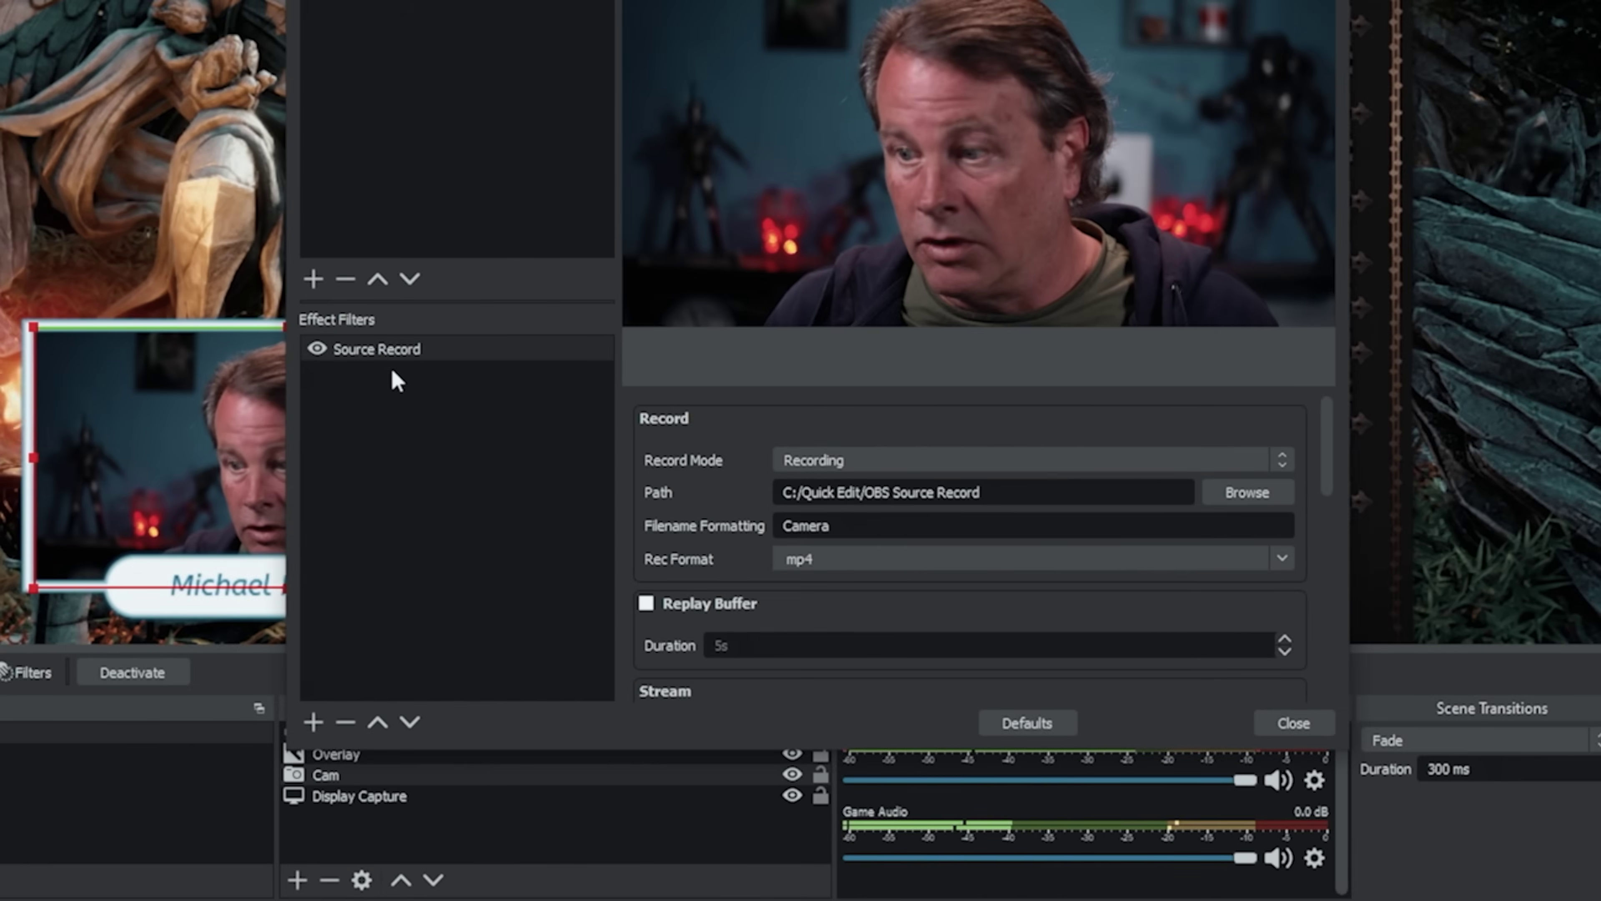
Close the Cam filters window and toggle the Display Capture source off and back on
click(1290, 724)
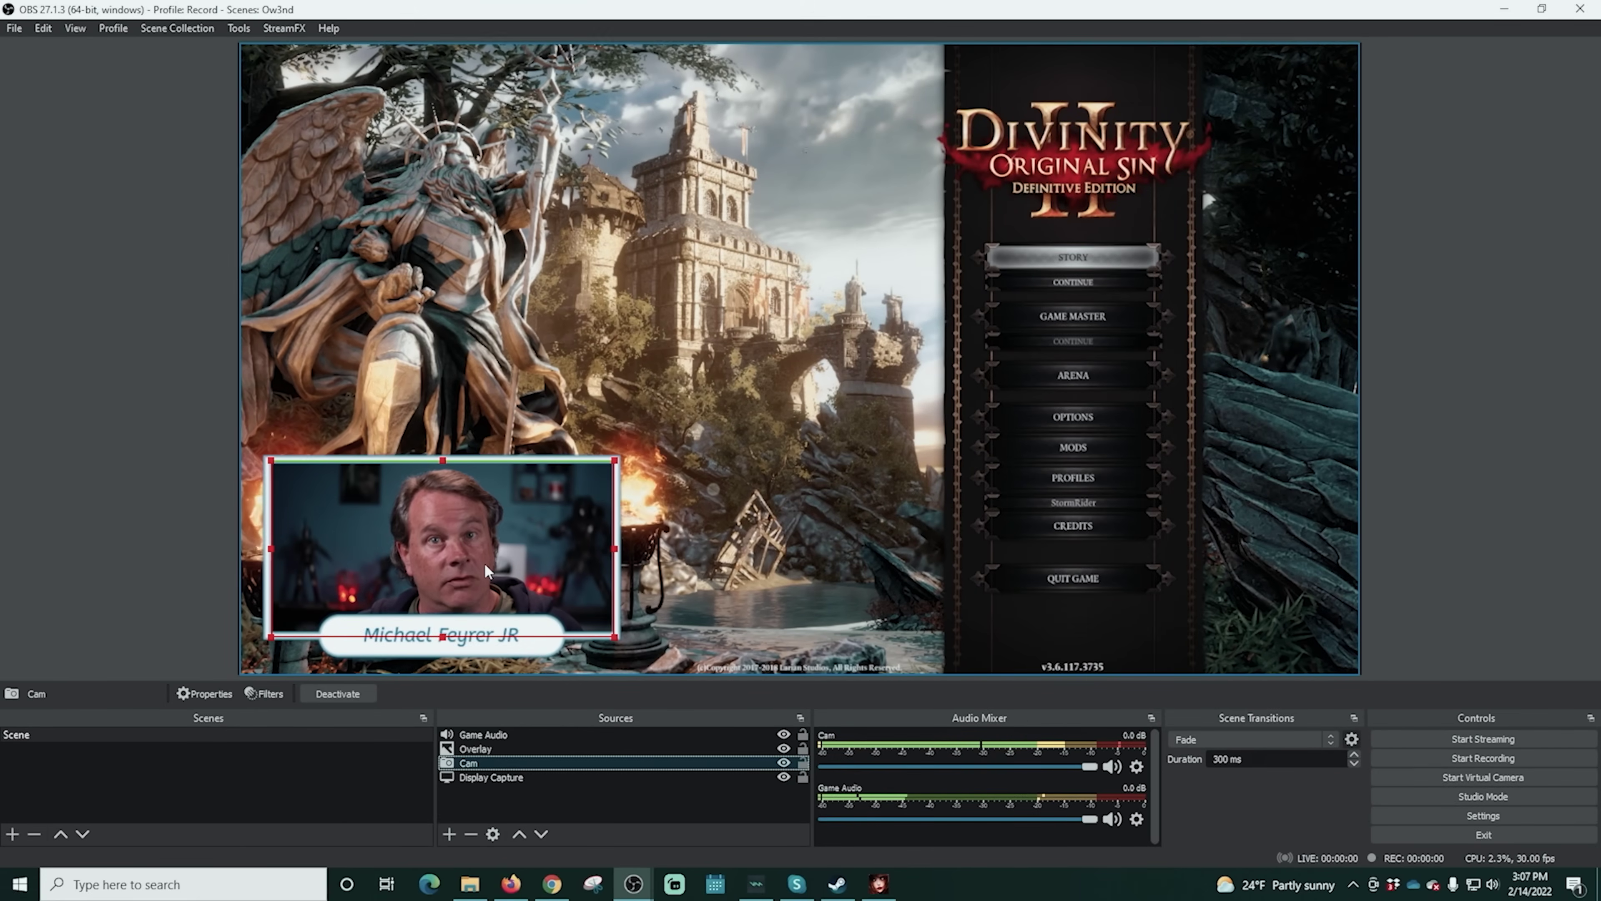
click(491, 778)
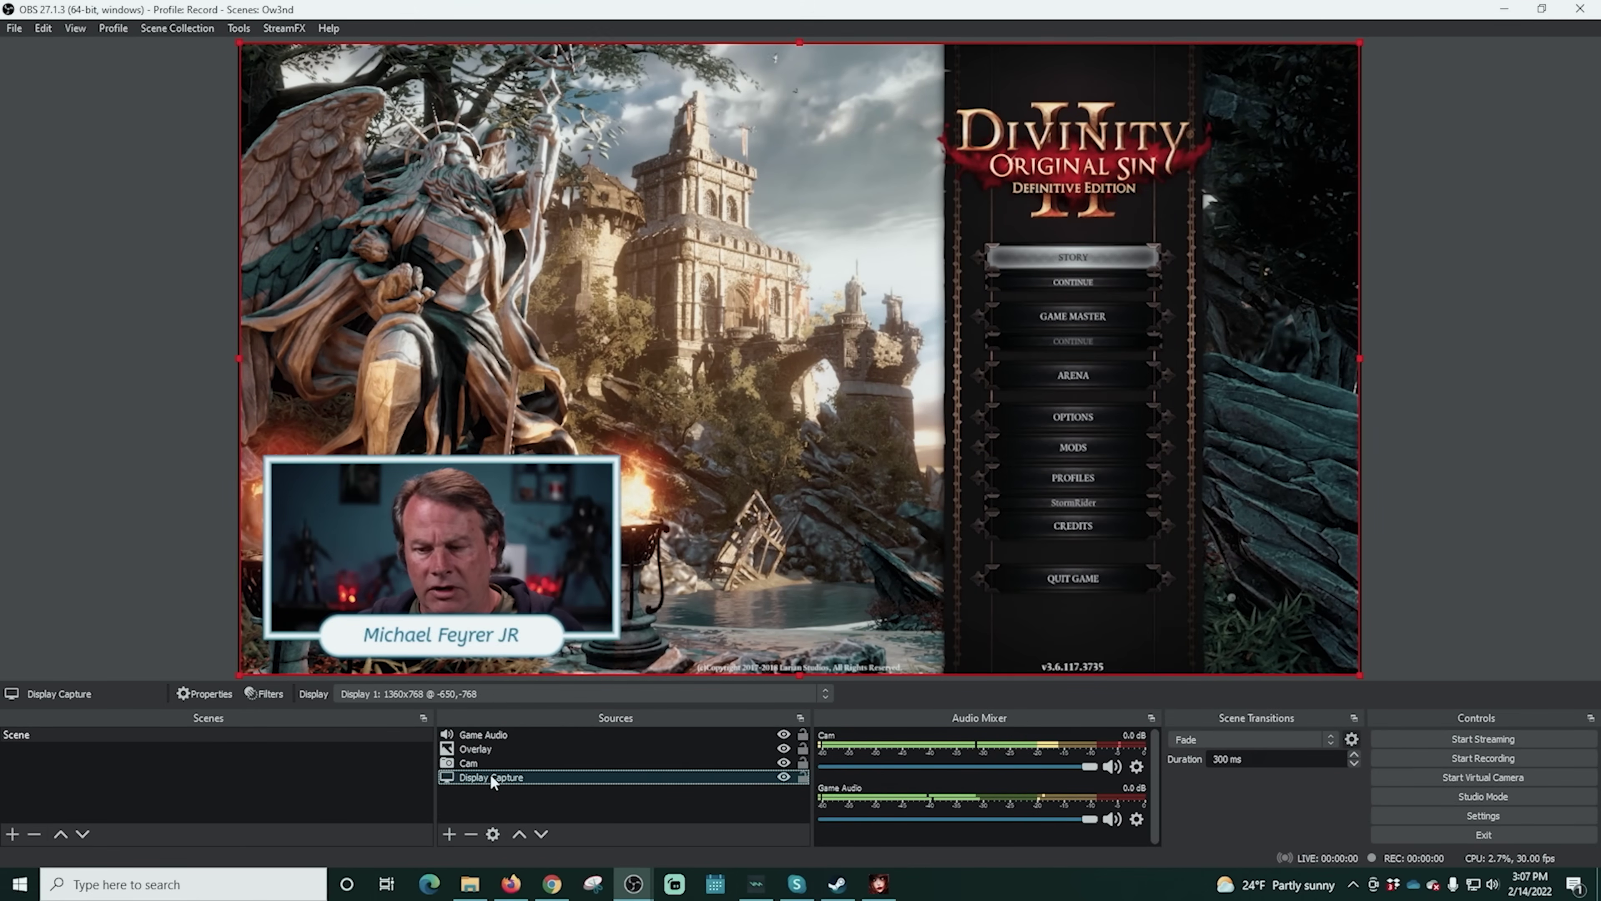
right_click(491, 779)
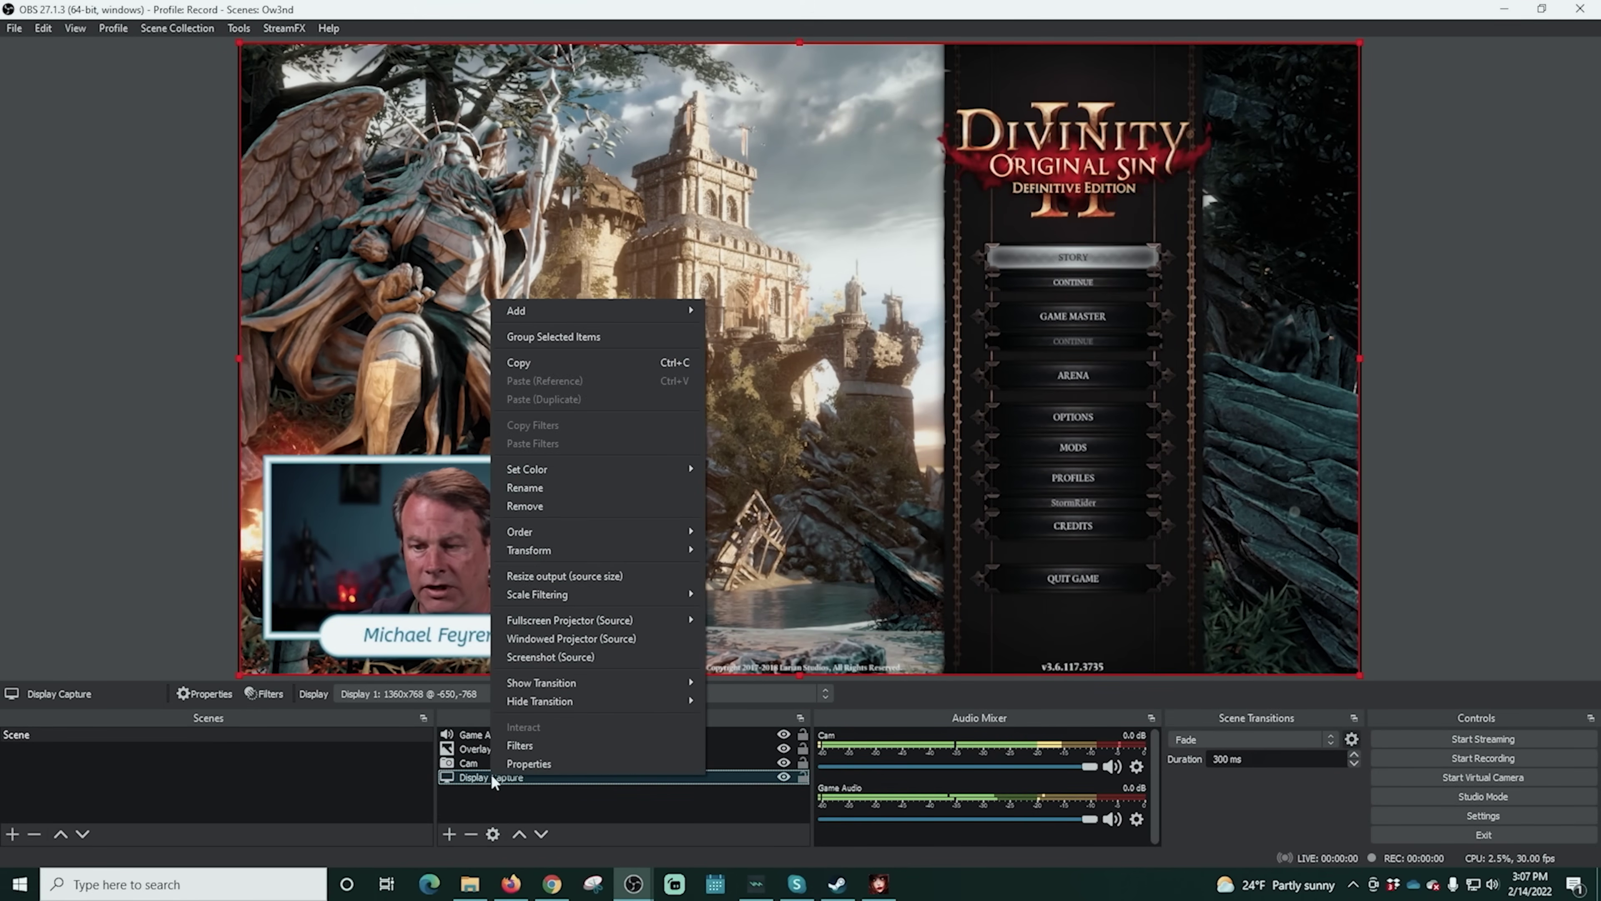
click(474, 798)
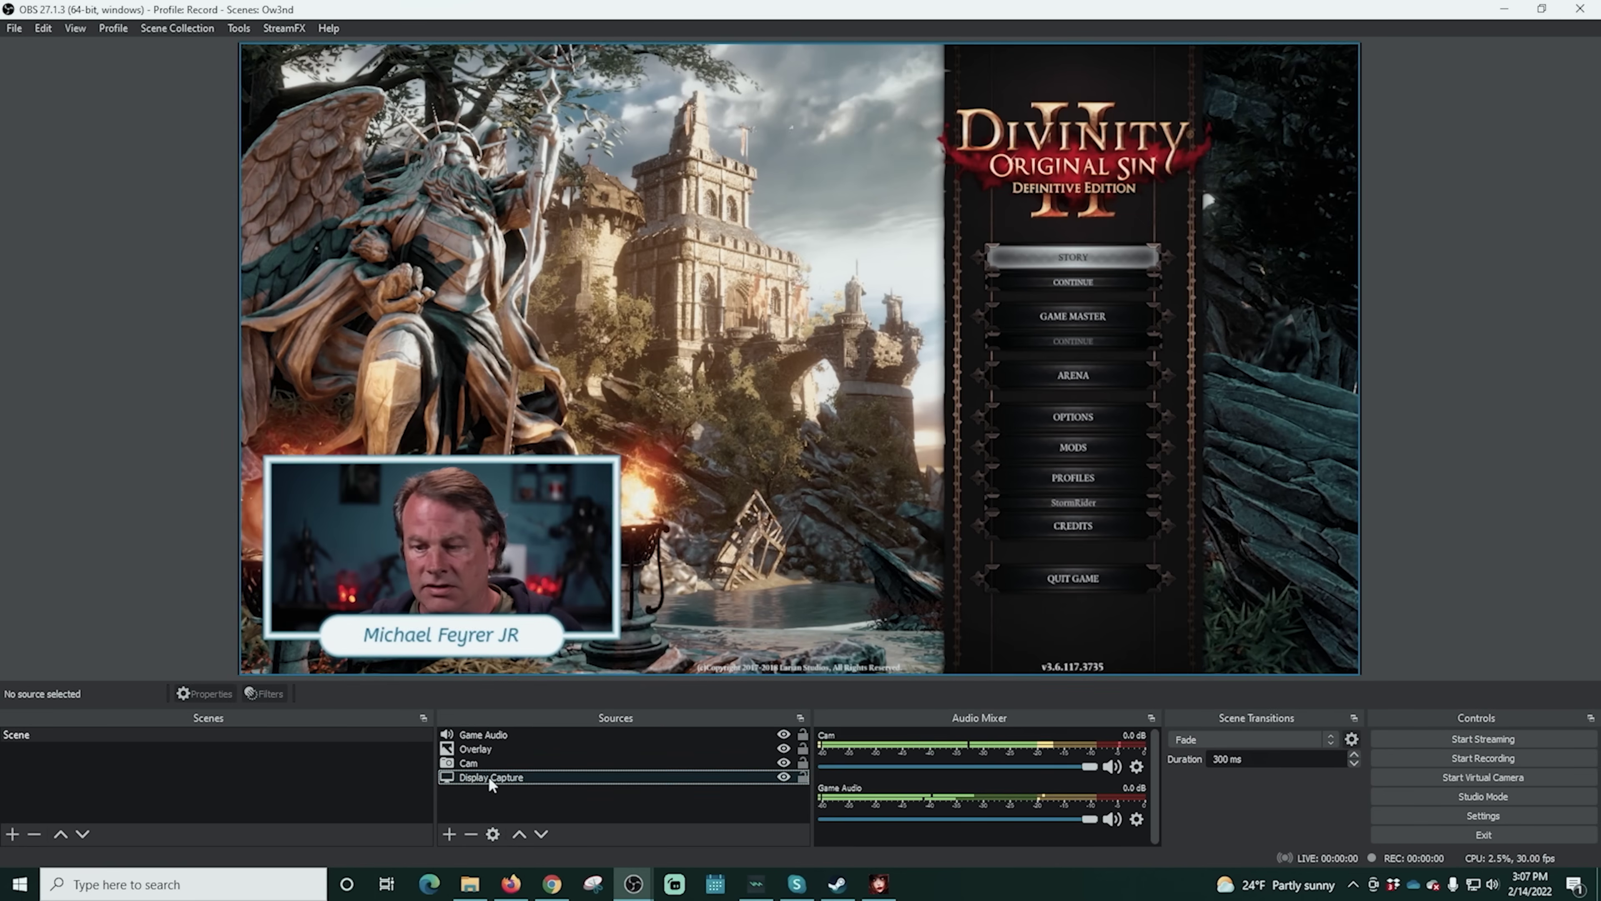
click(488, 777)
right_click(491, 776)
click(880, 784)
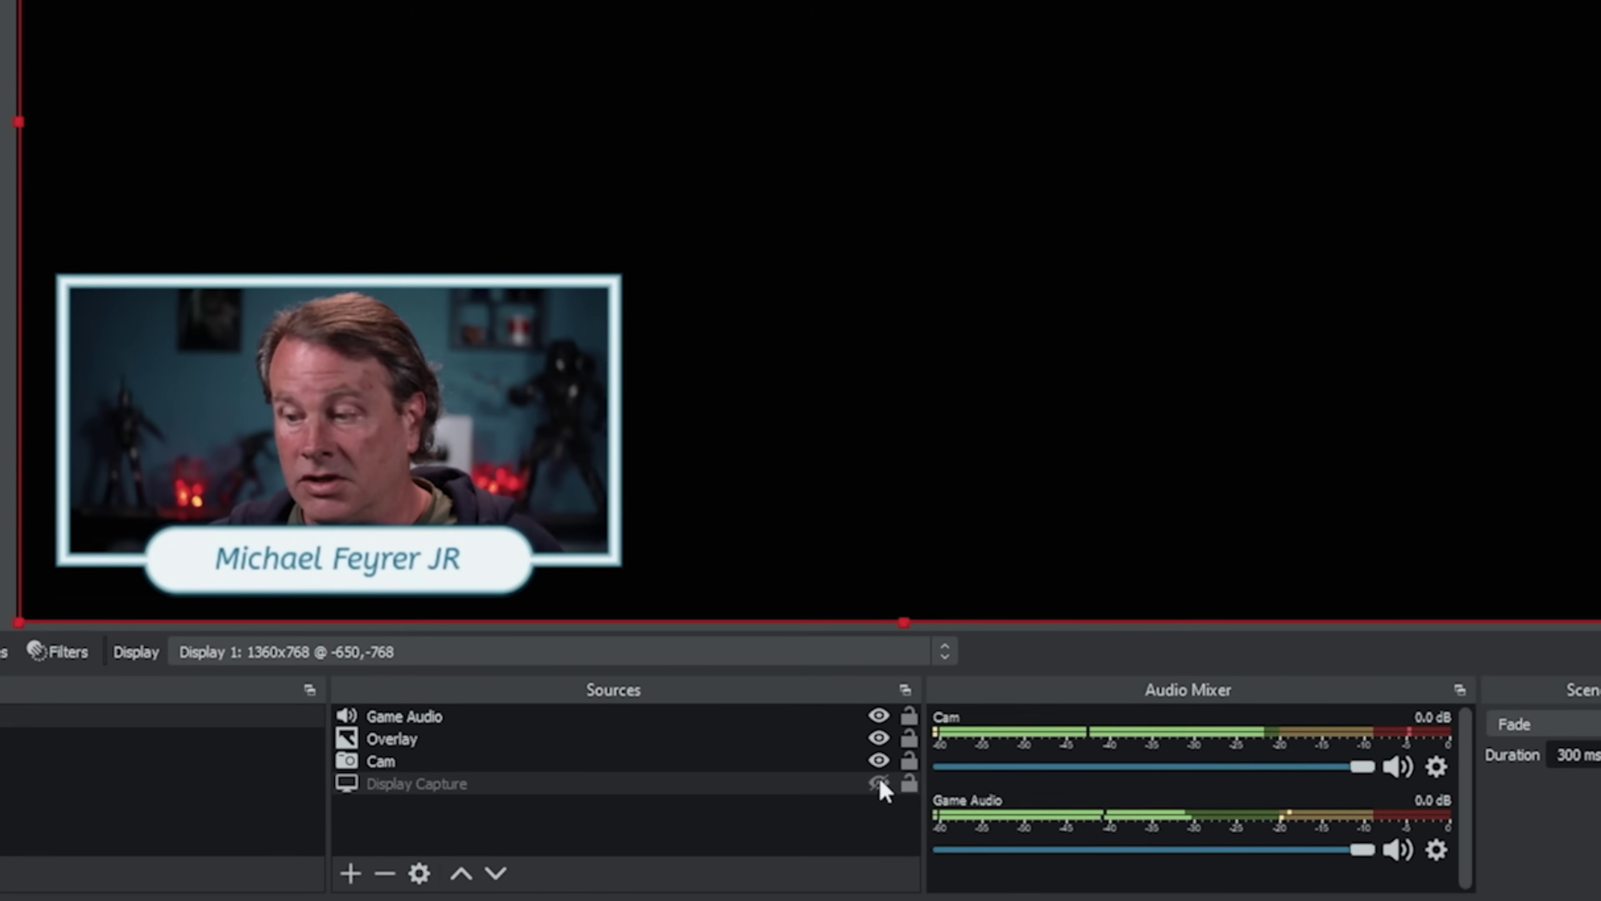
click(880, 784)
Add a Source Record effect filter to the Display Capture source
right_click(743, 785)
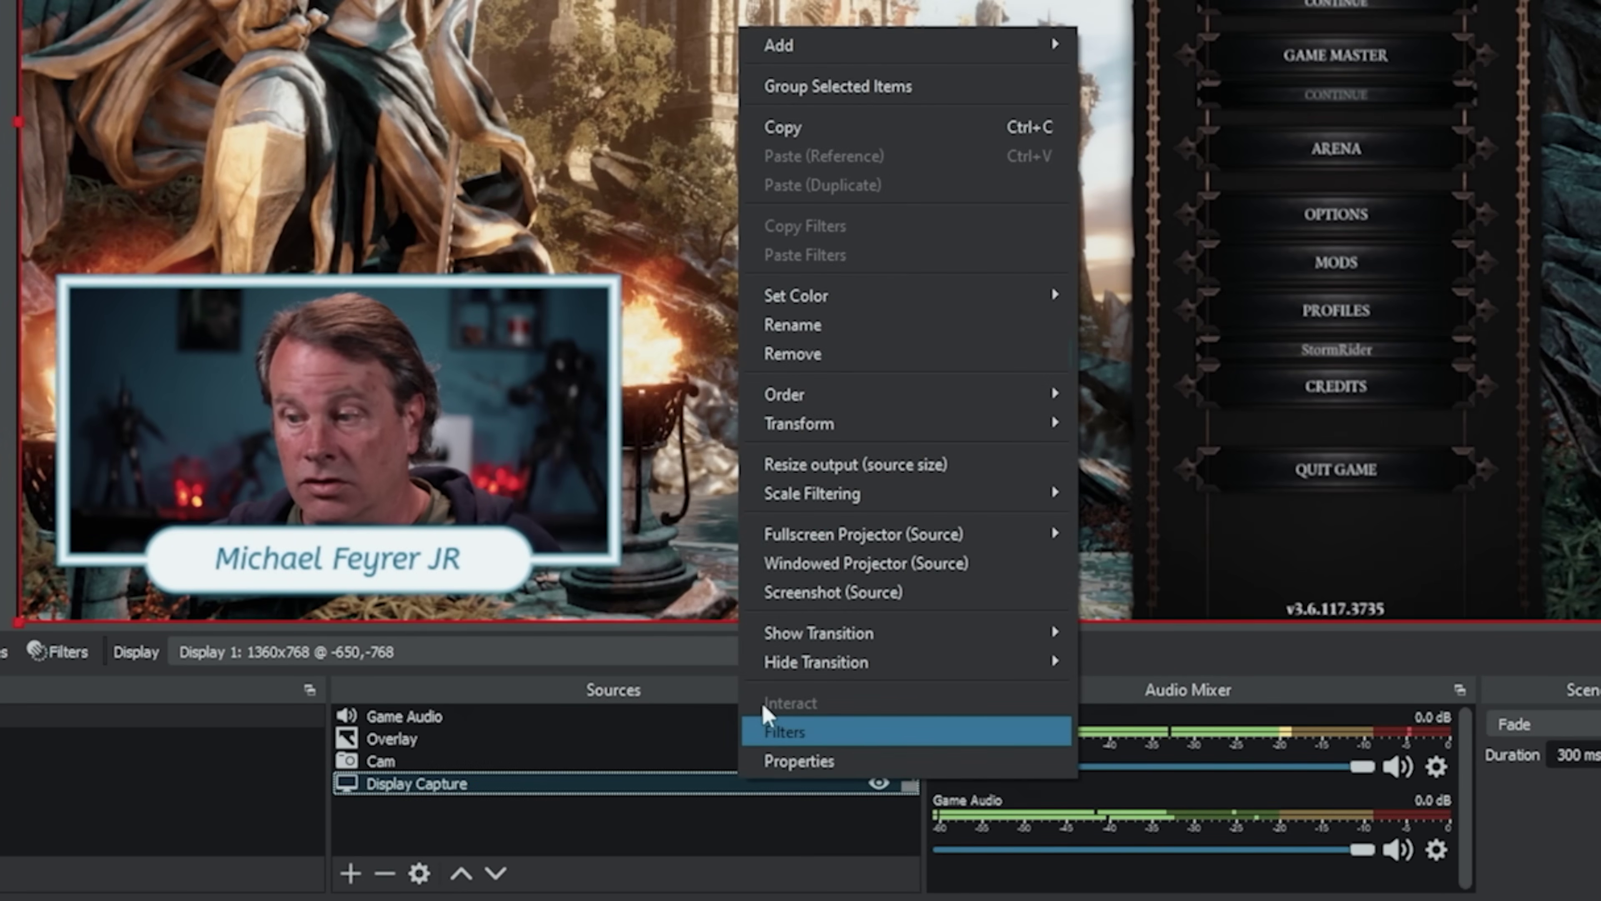
click(779, 730)
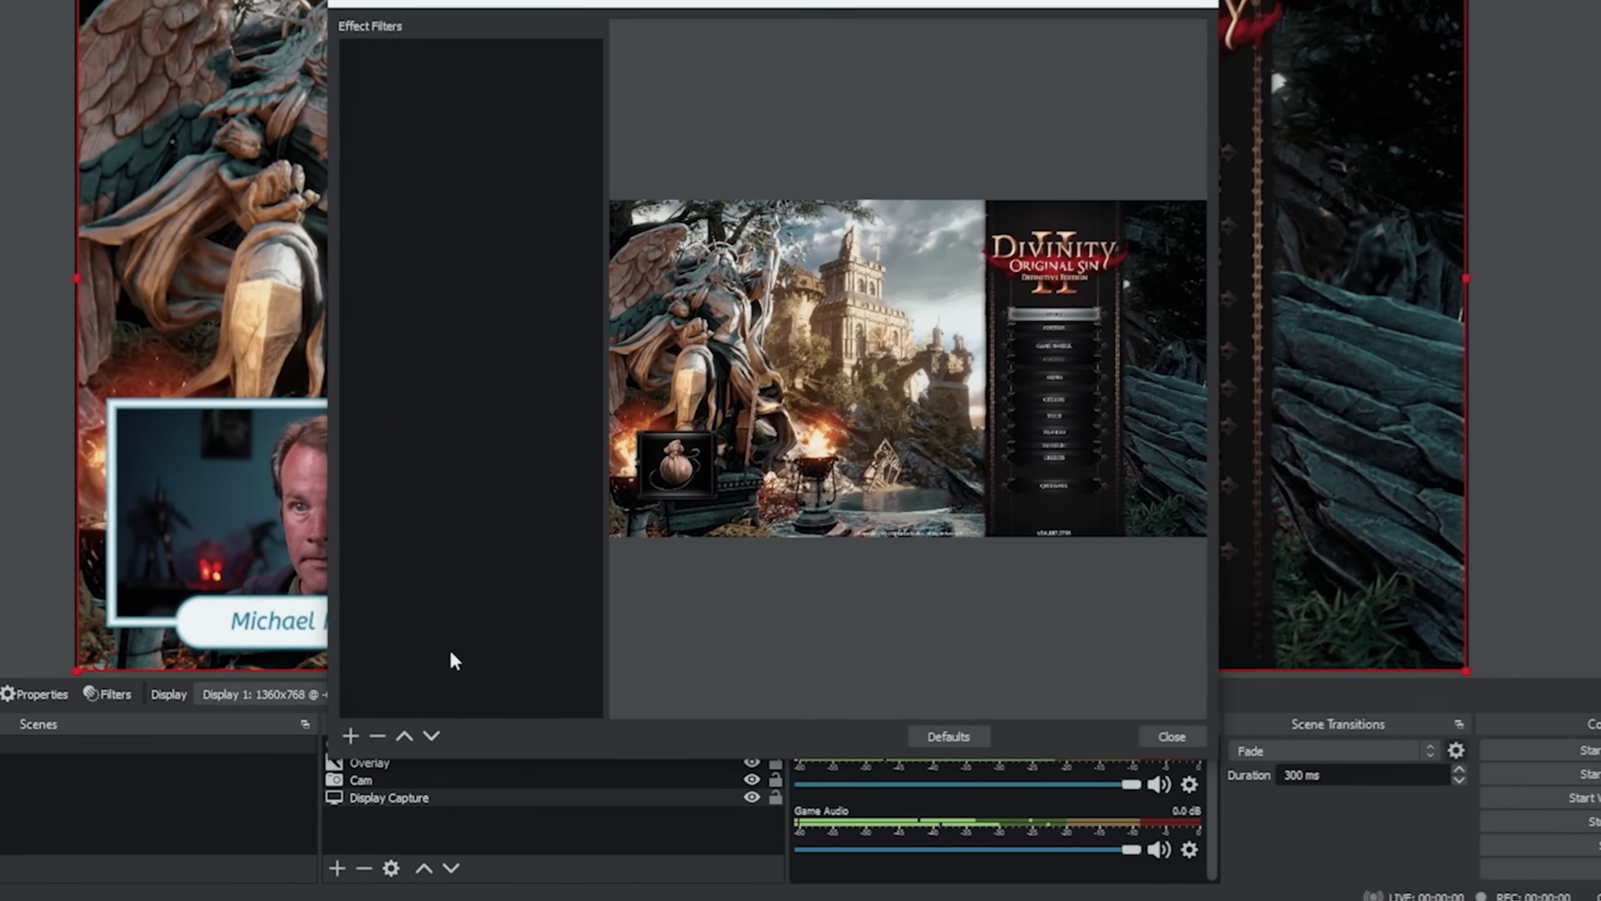
click(361, 717)
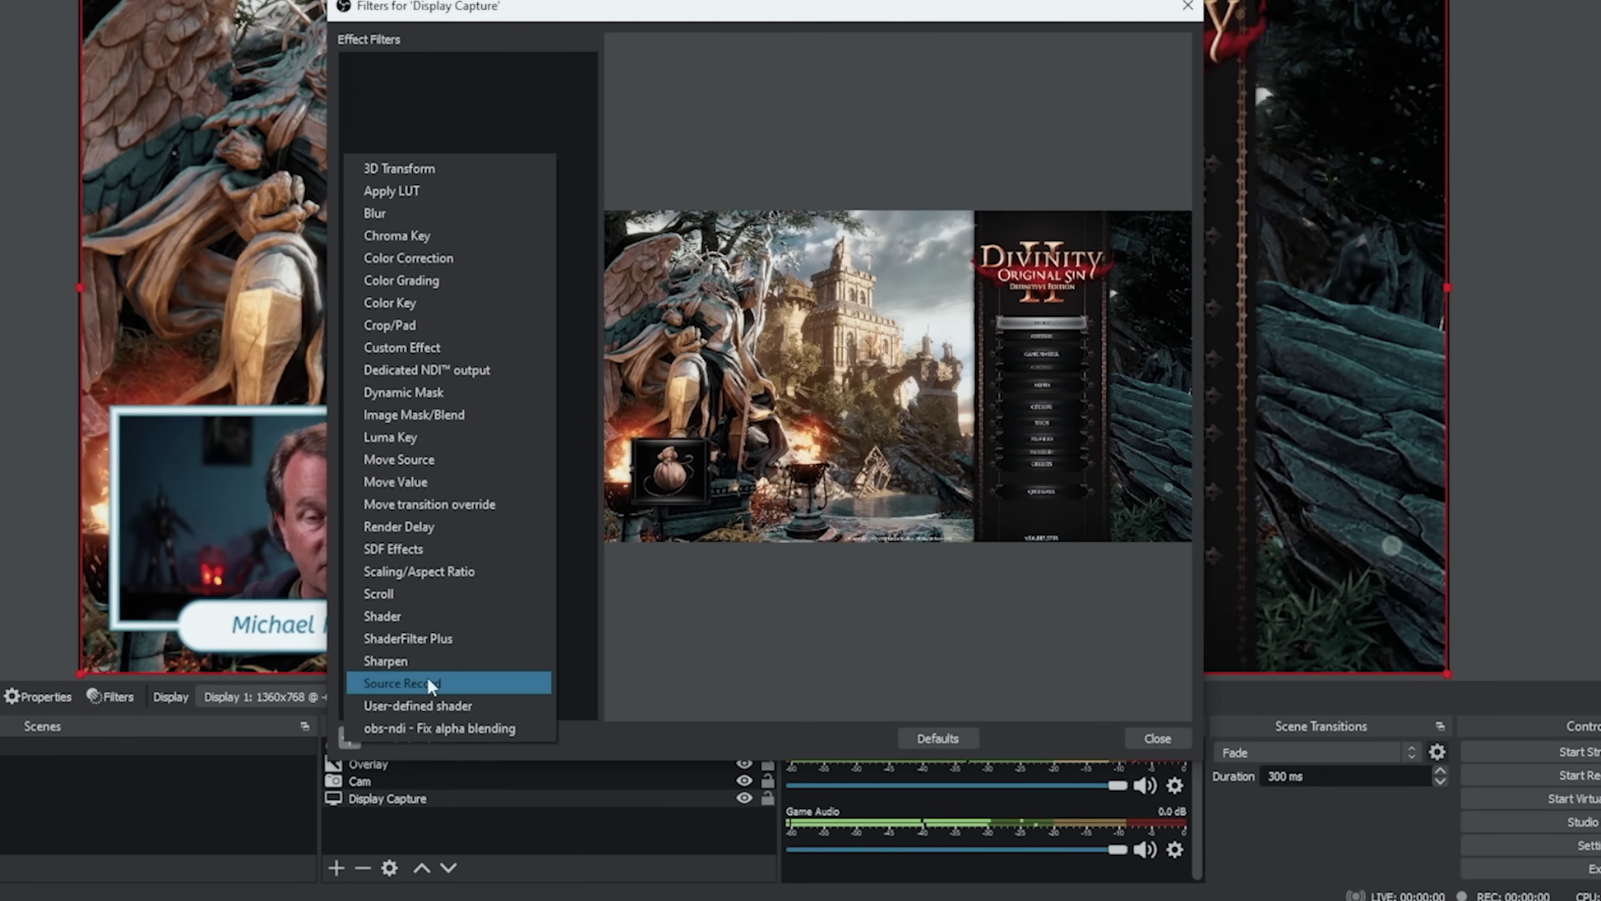
click(429, 682)
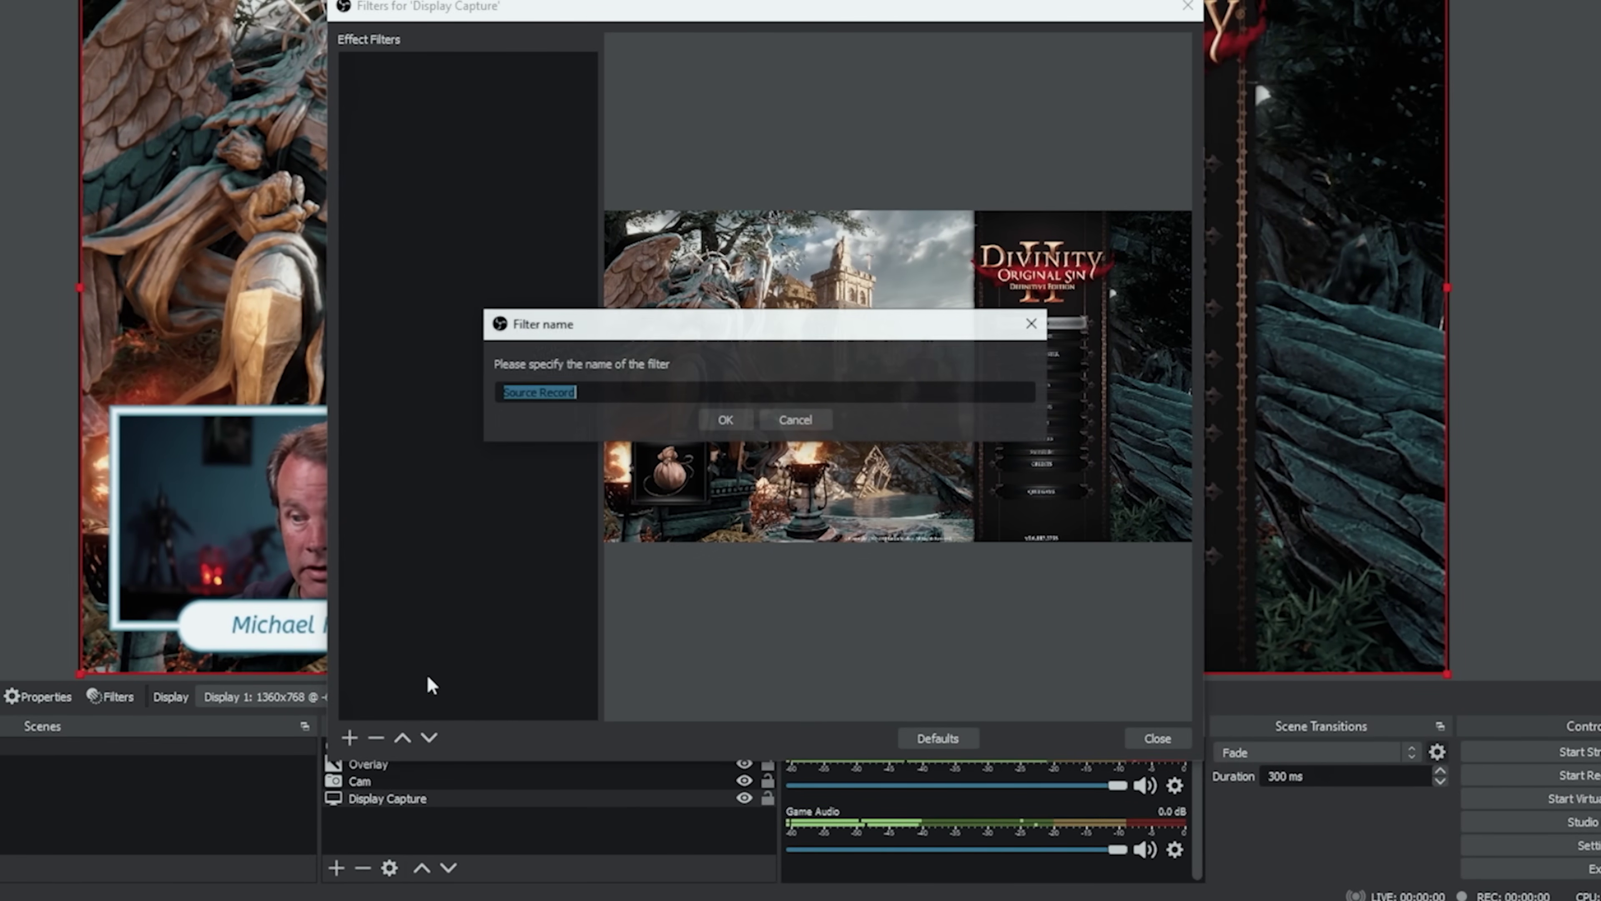
Name the filter Source Record, set Record Mode to Recording, and save to the OBS Source Record folder
click(721, 418)
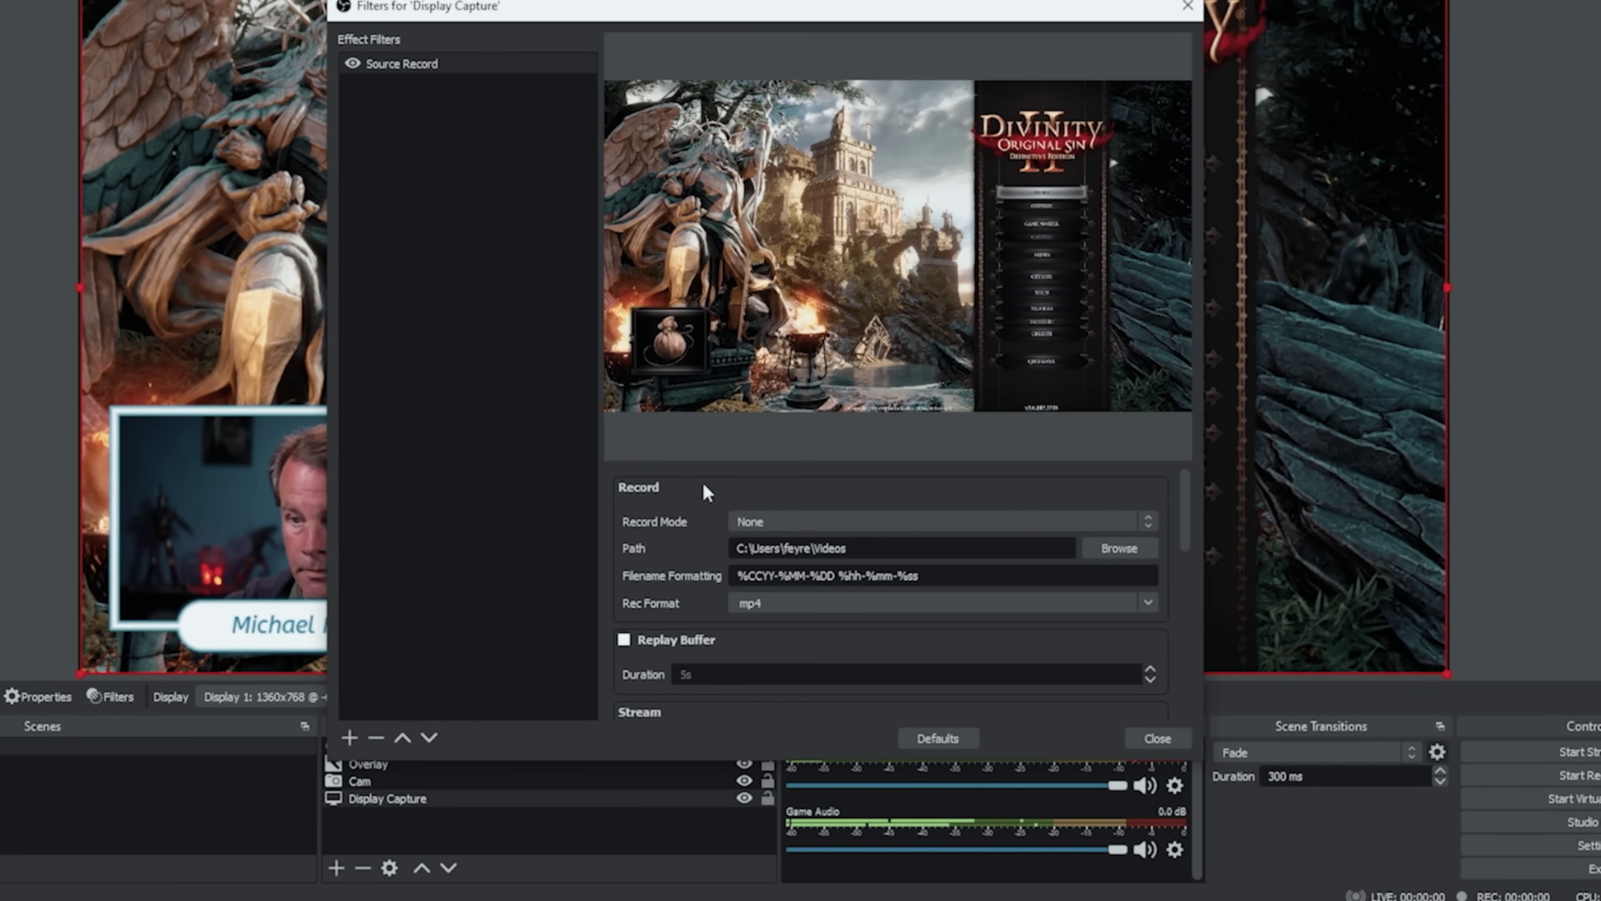
click(1039, 518)
click(802, 571)
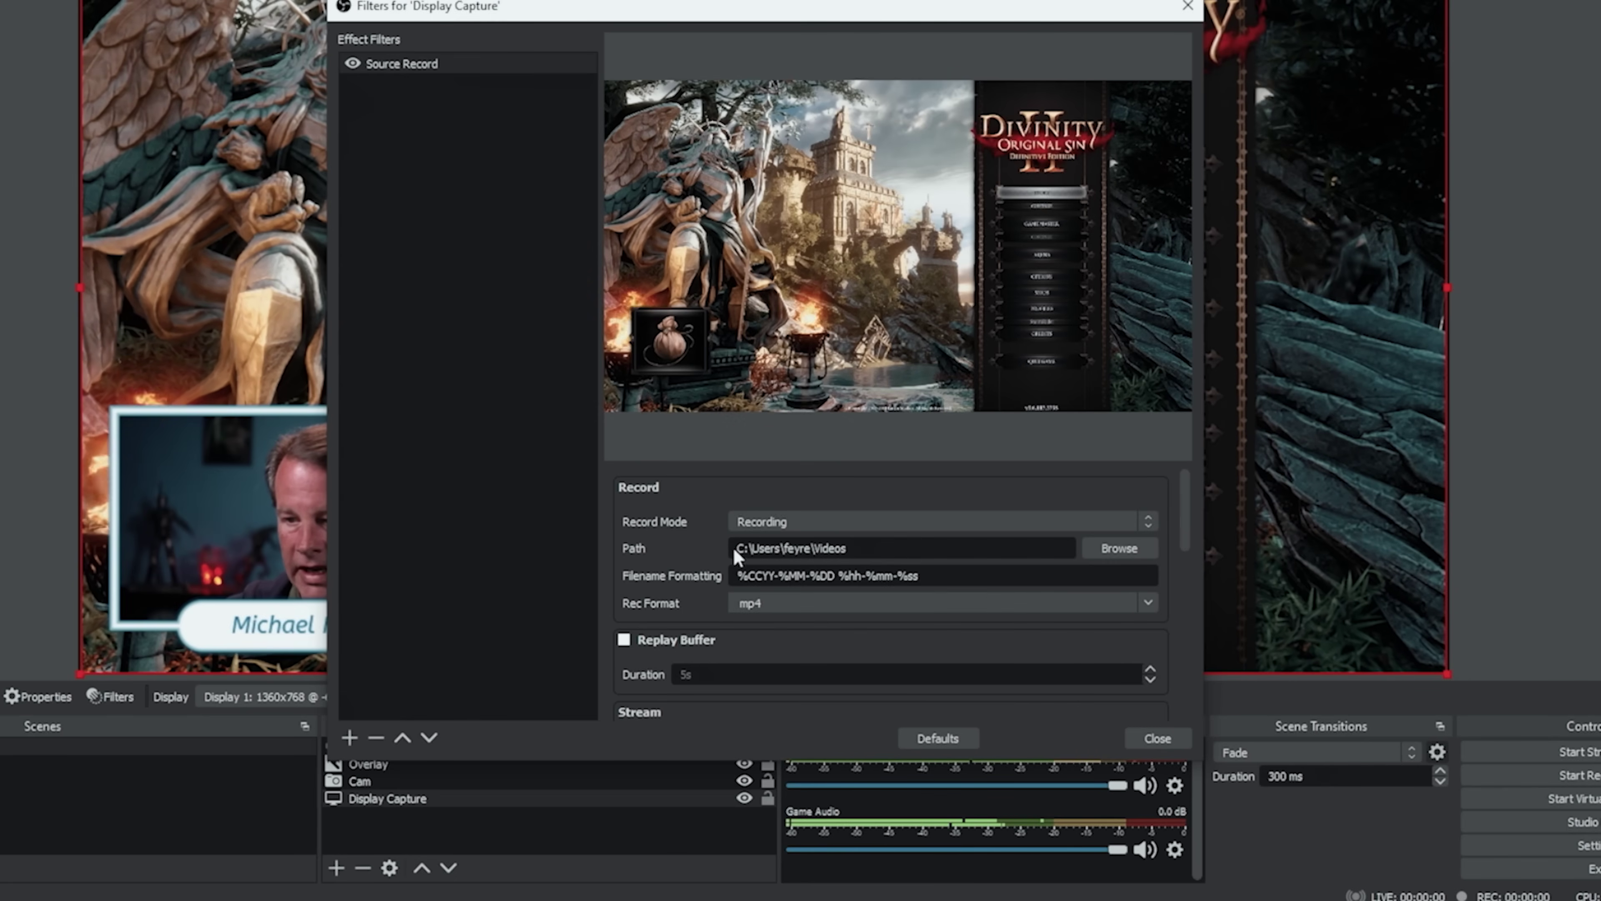
click(1119, 547)
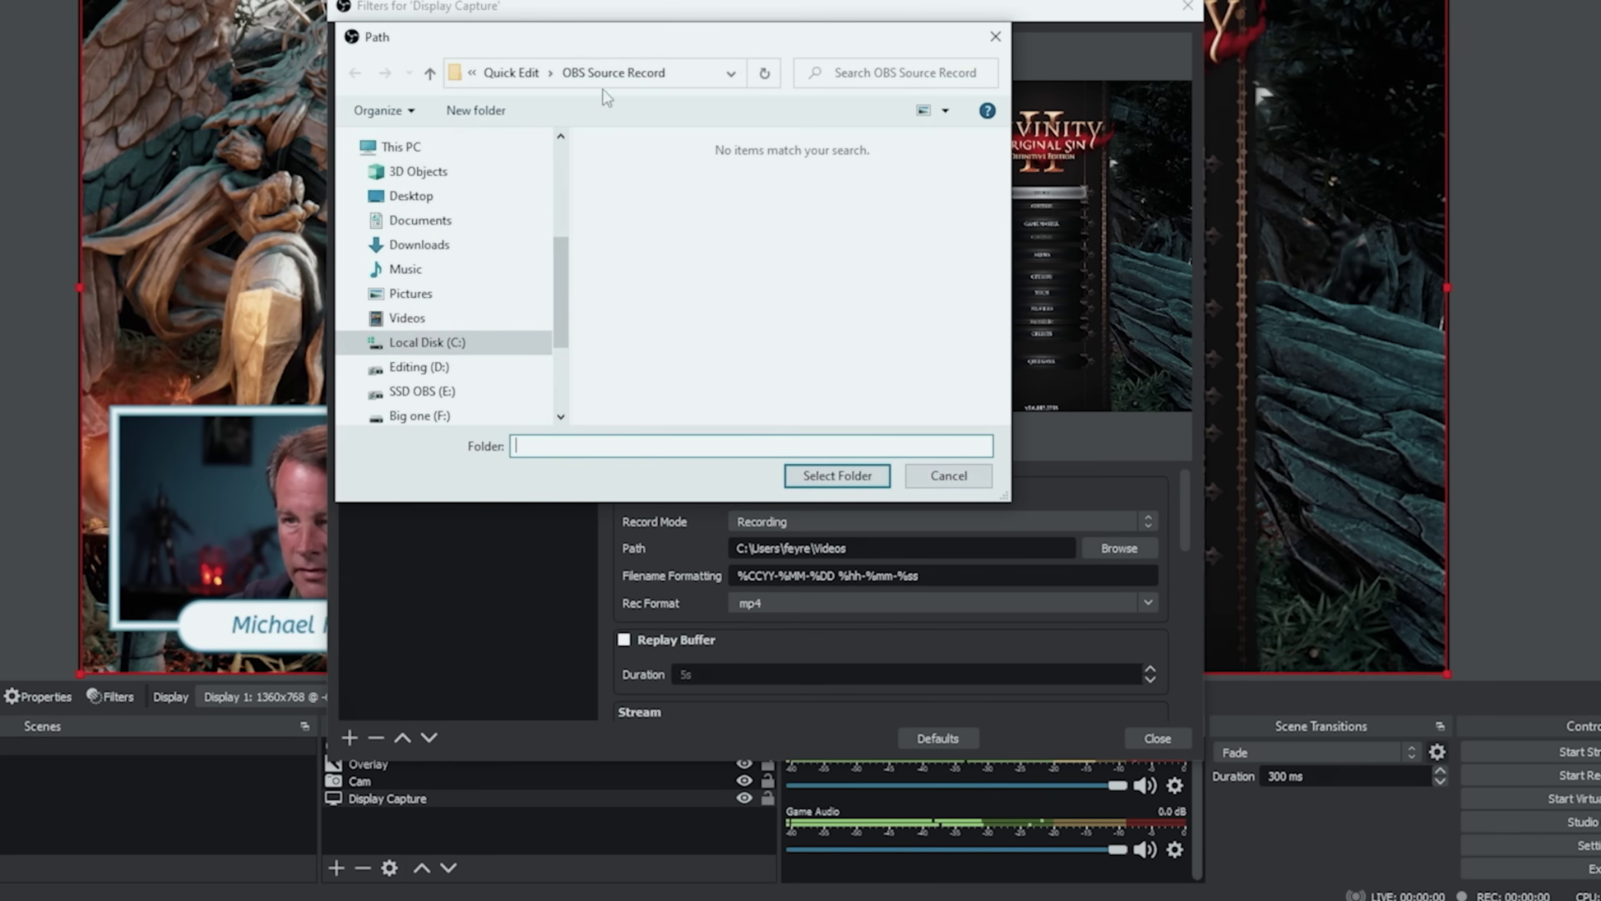
click(599, 74)
click(826, 478)
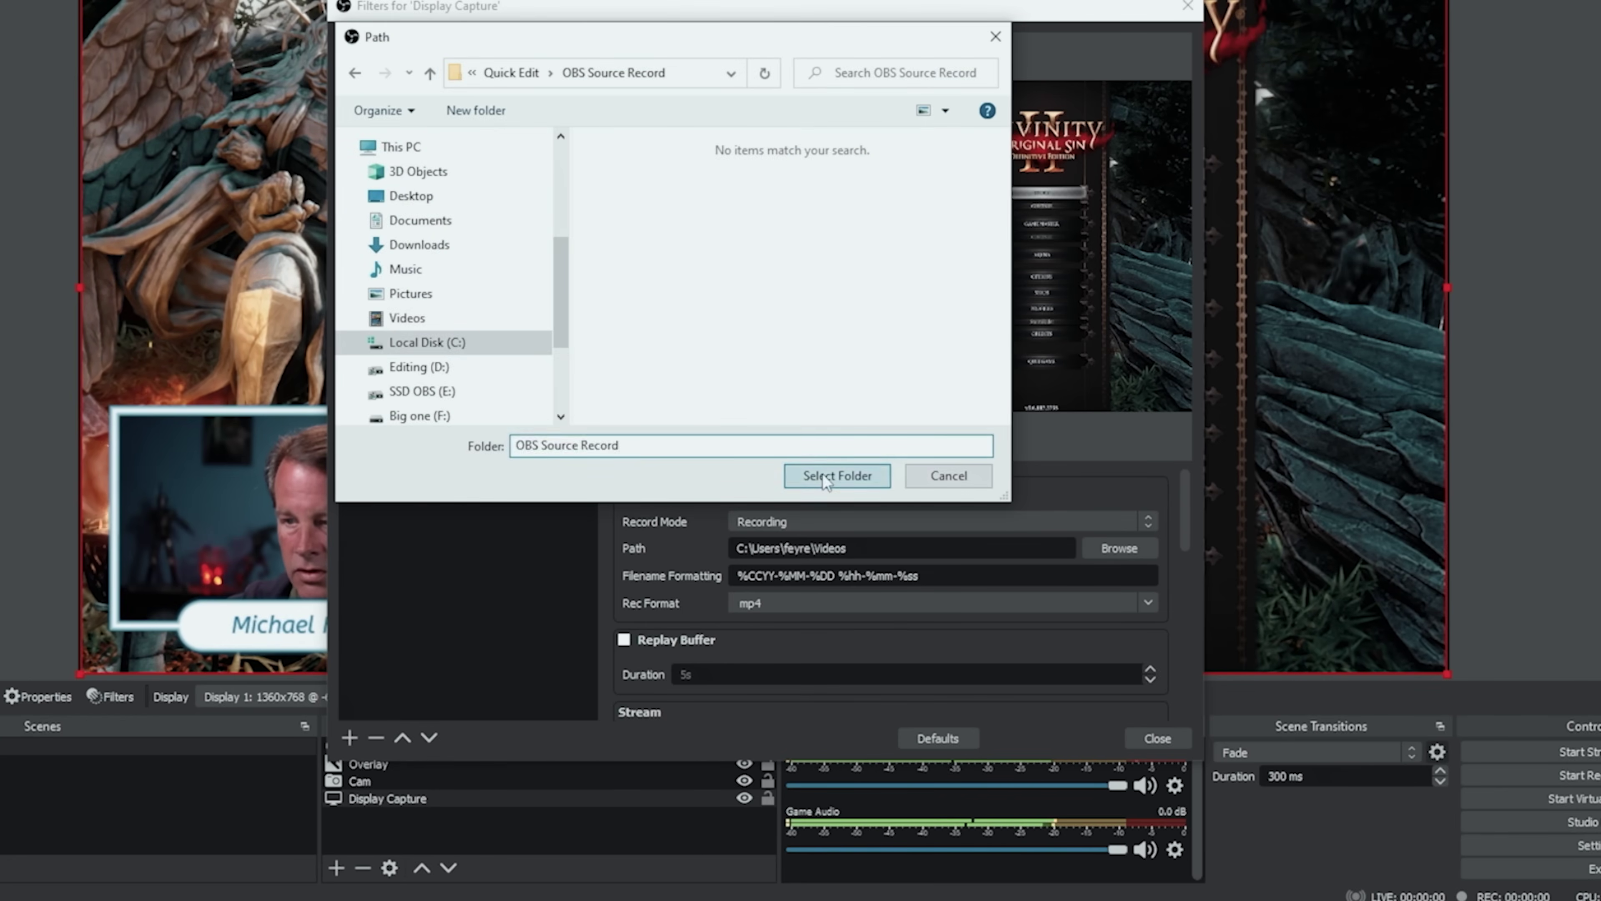
Set the filename format to Game and keep mp4 as the recording format
key(Tab)
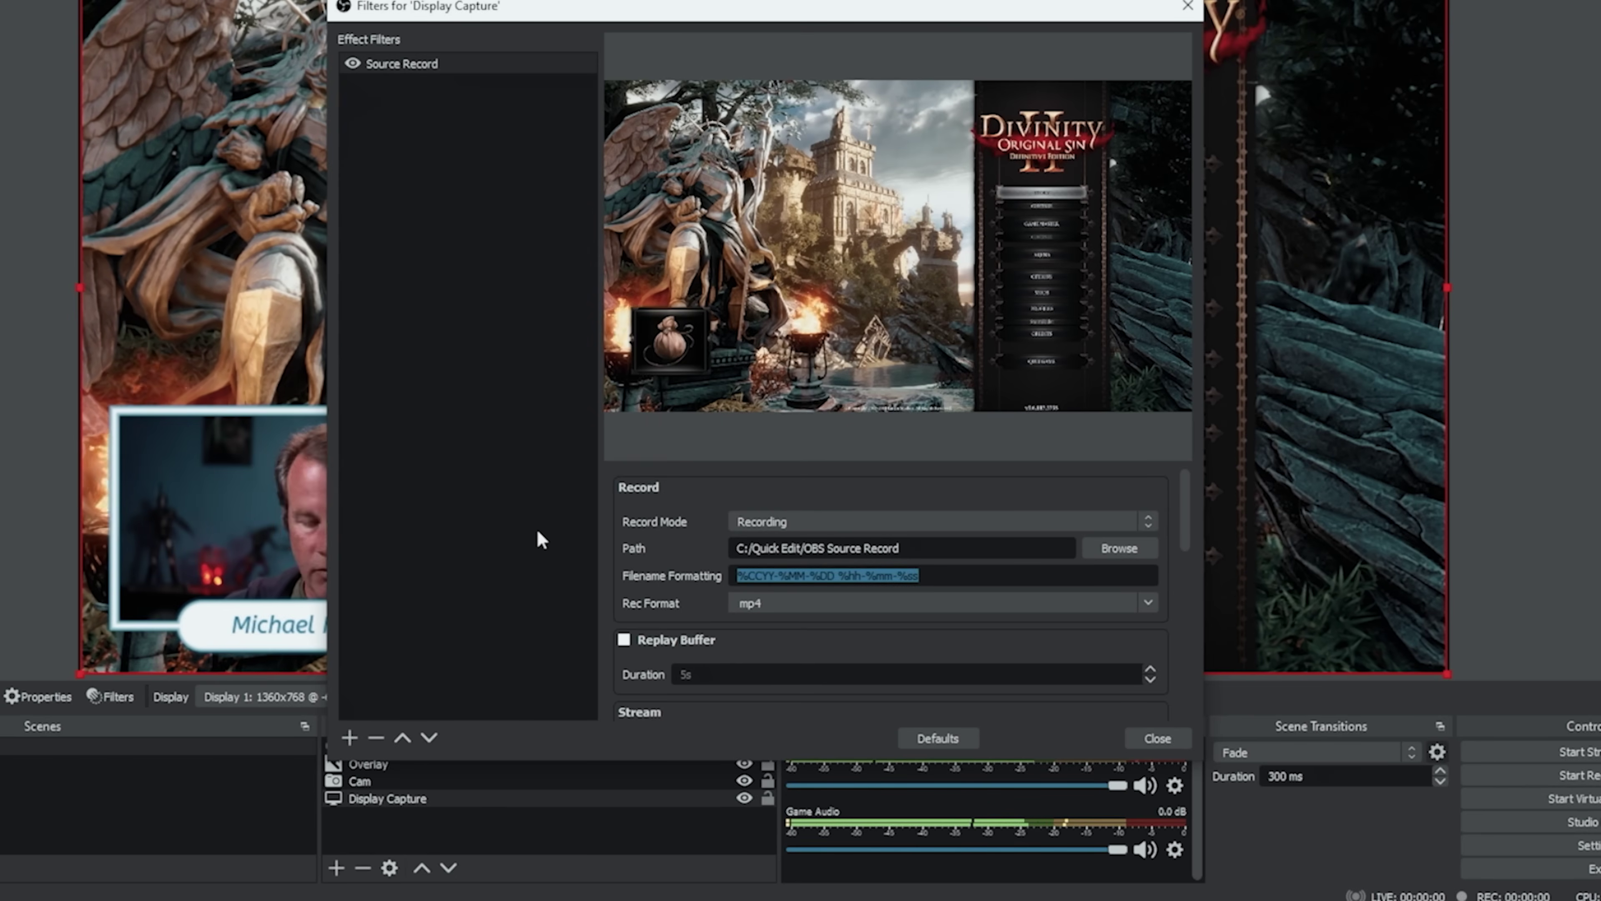
text(Game)
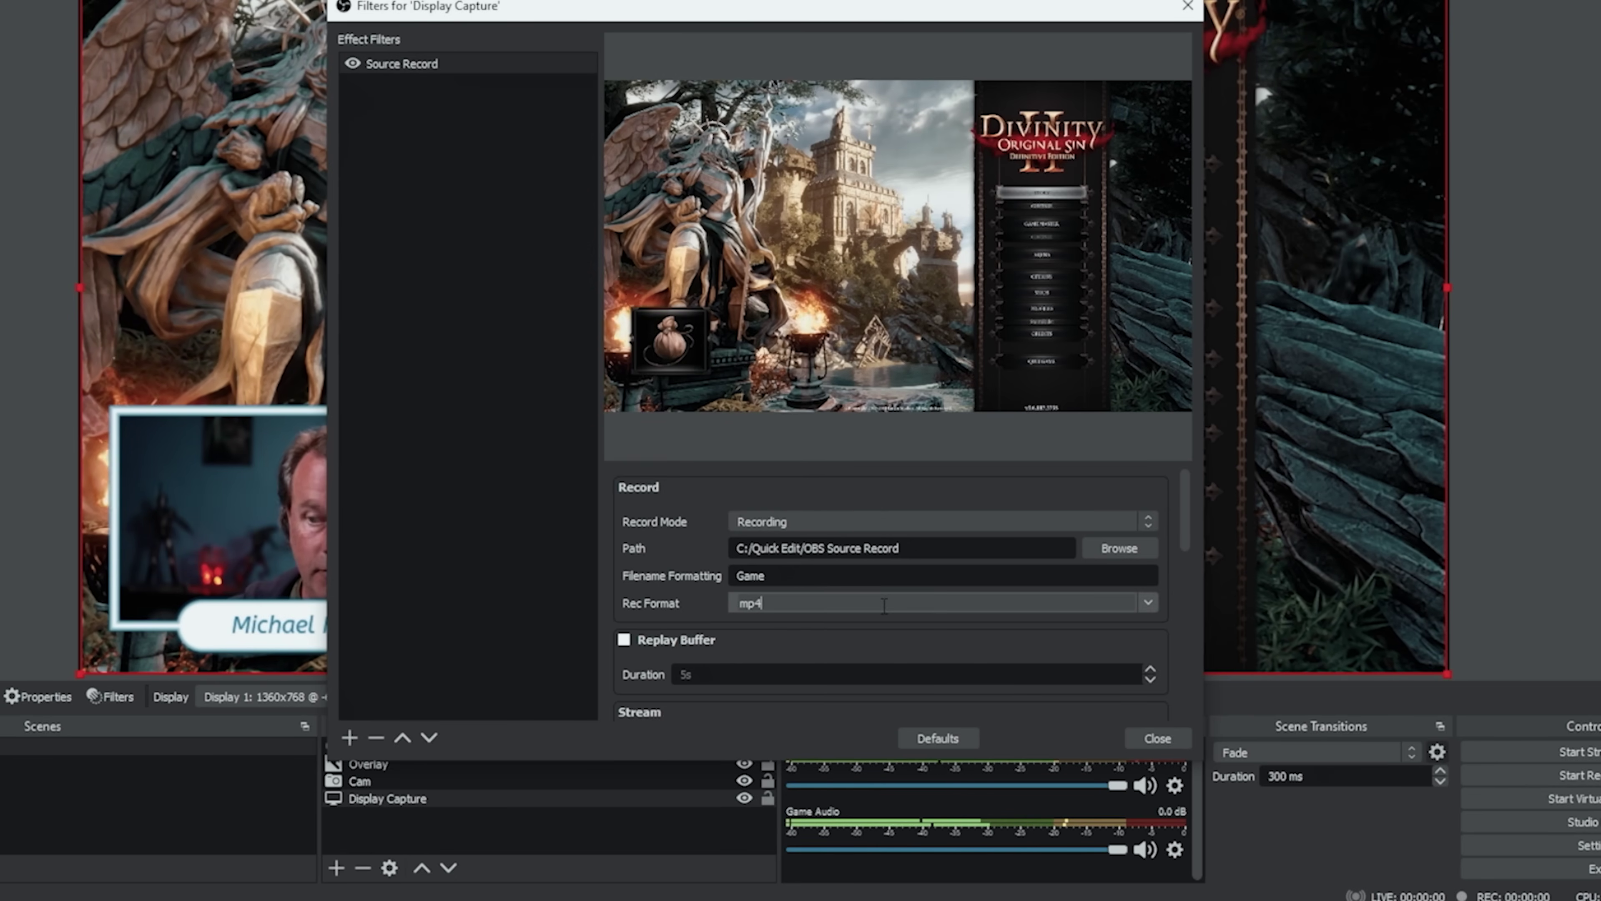
click(1148, 603)
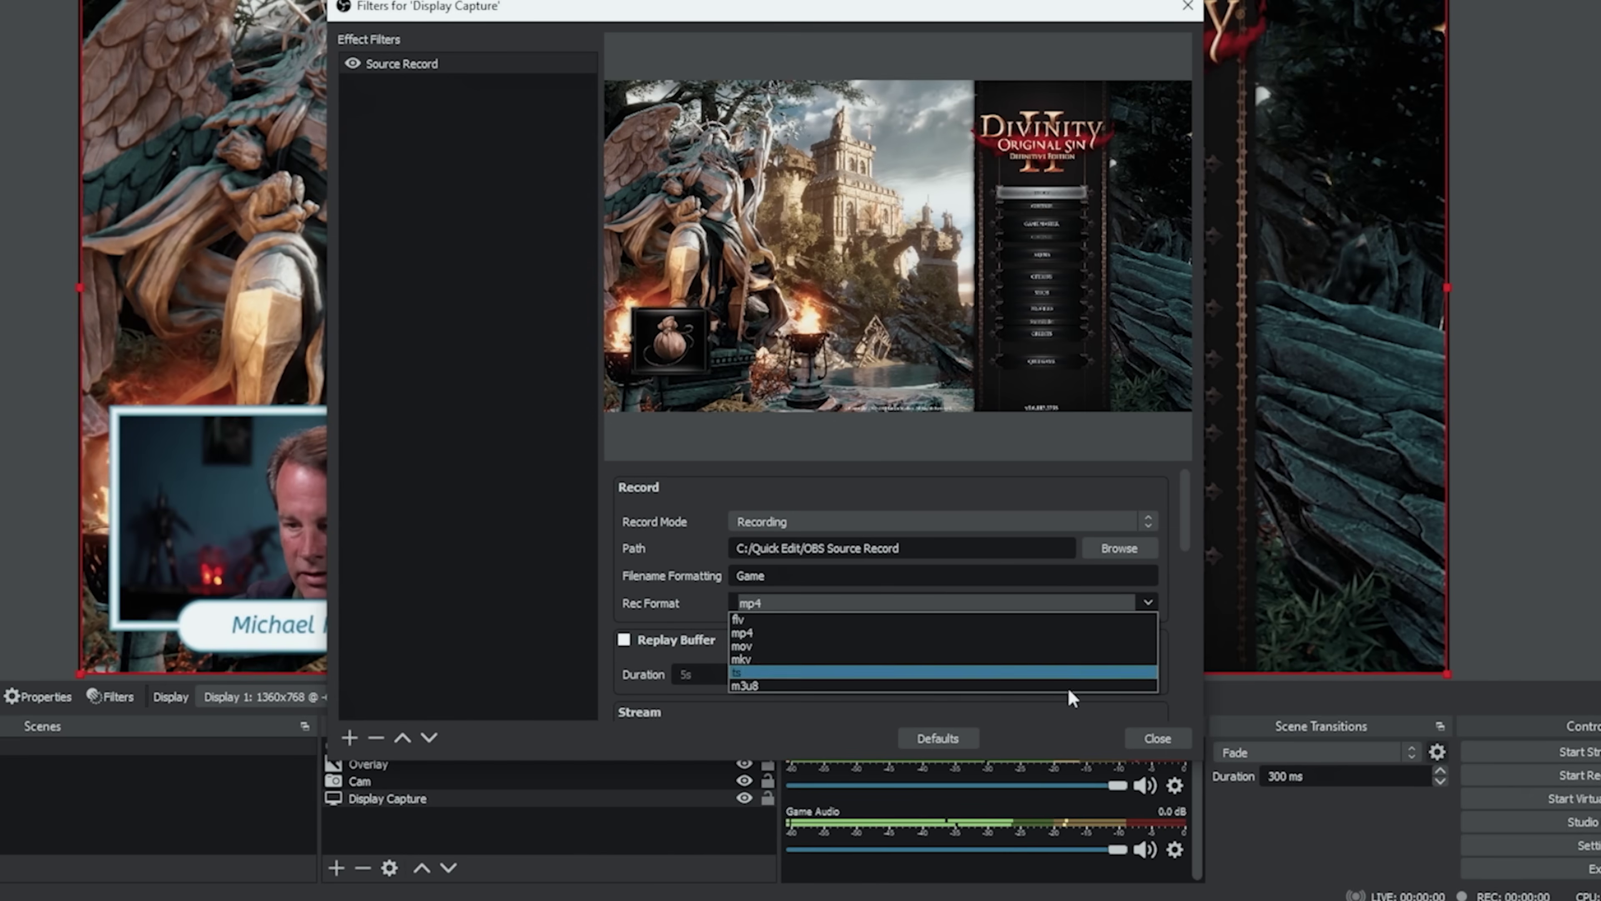
click(682, 600)
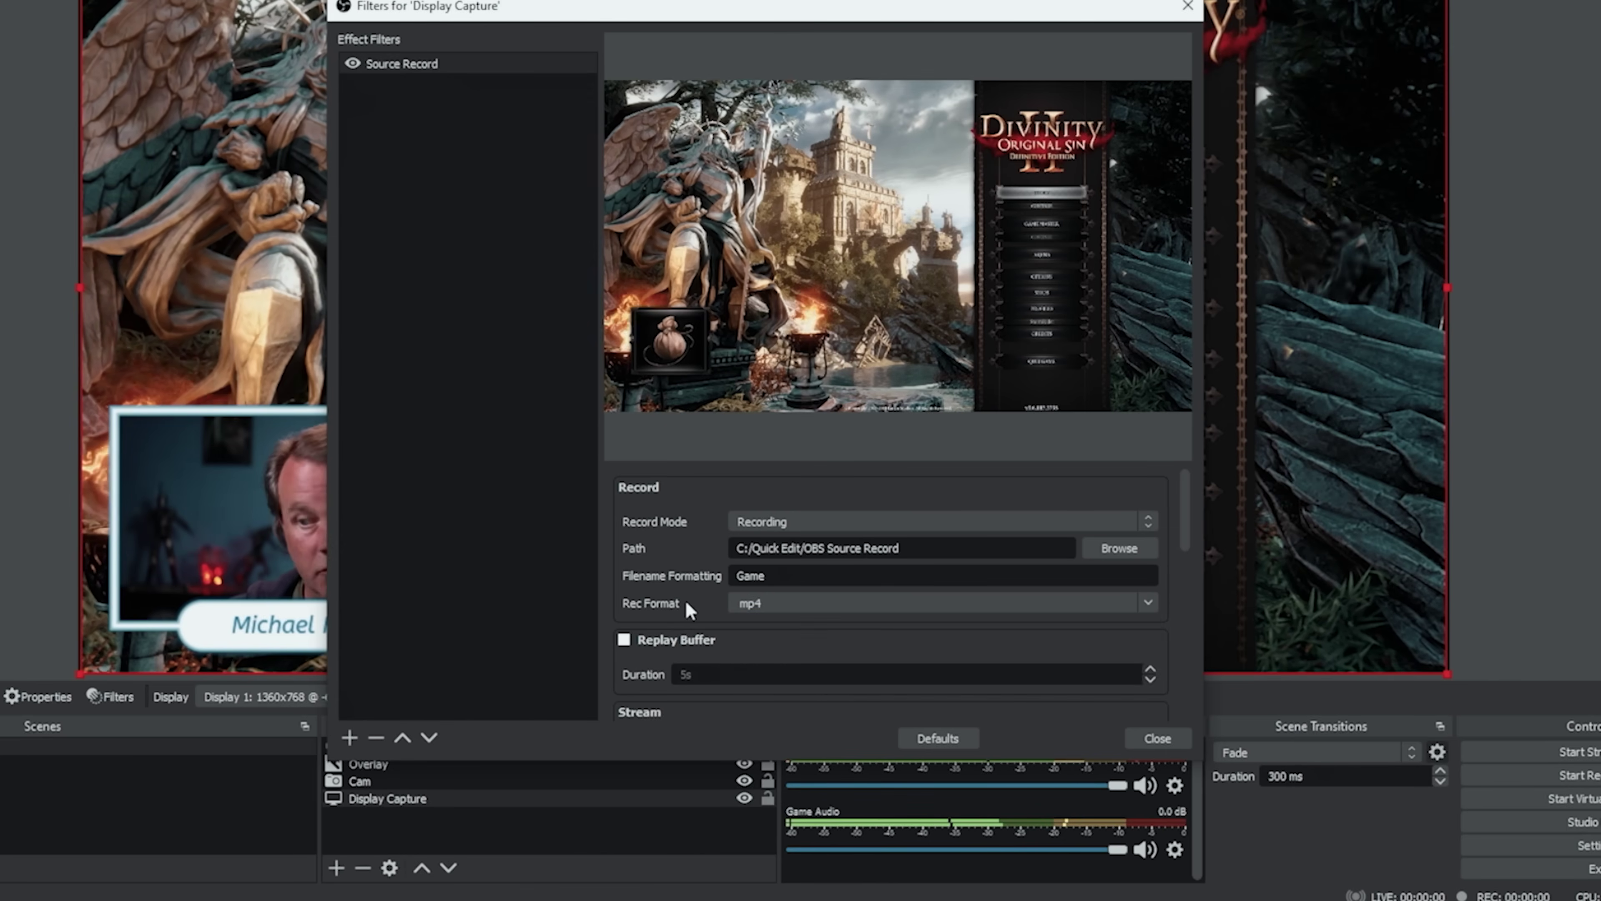
Enable Different Audio, using Track 1 with Game Audio as the source
drag(1187, 527, 1188, 637)
click(624, 503)
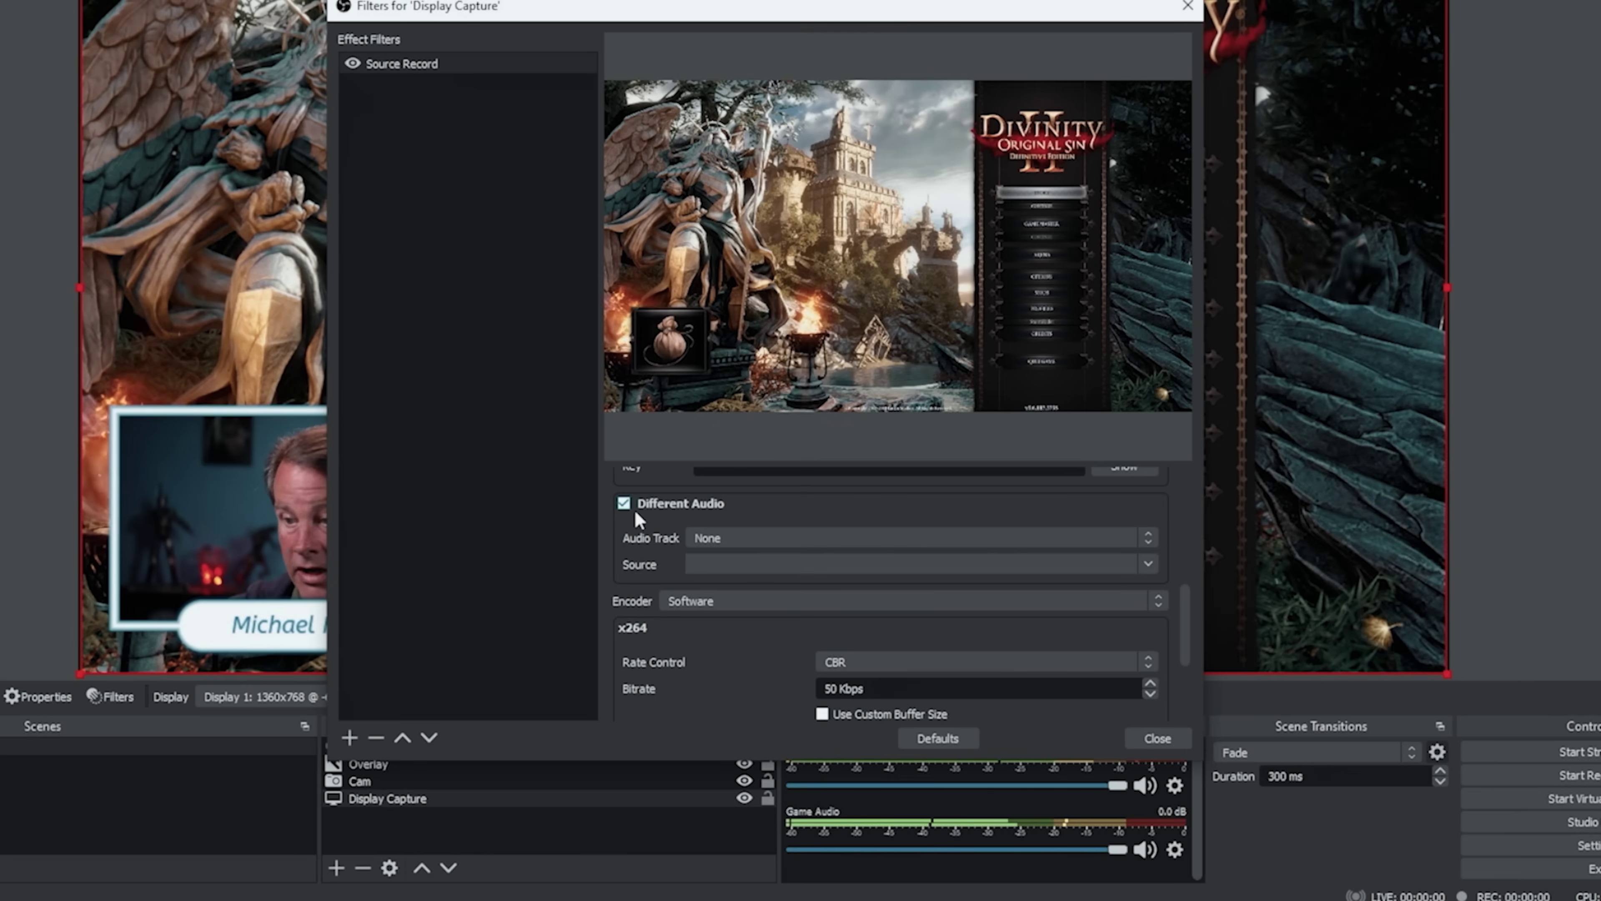
click(834, 544)
click(800, 559)
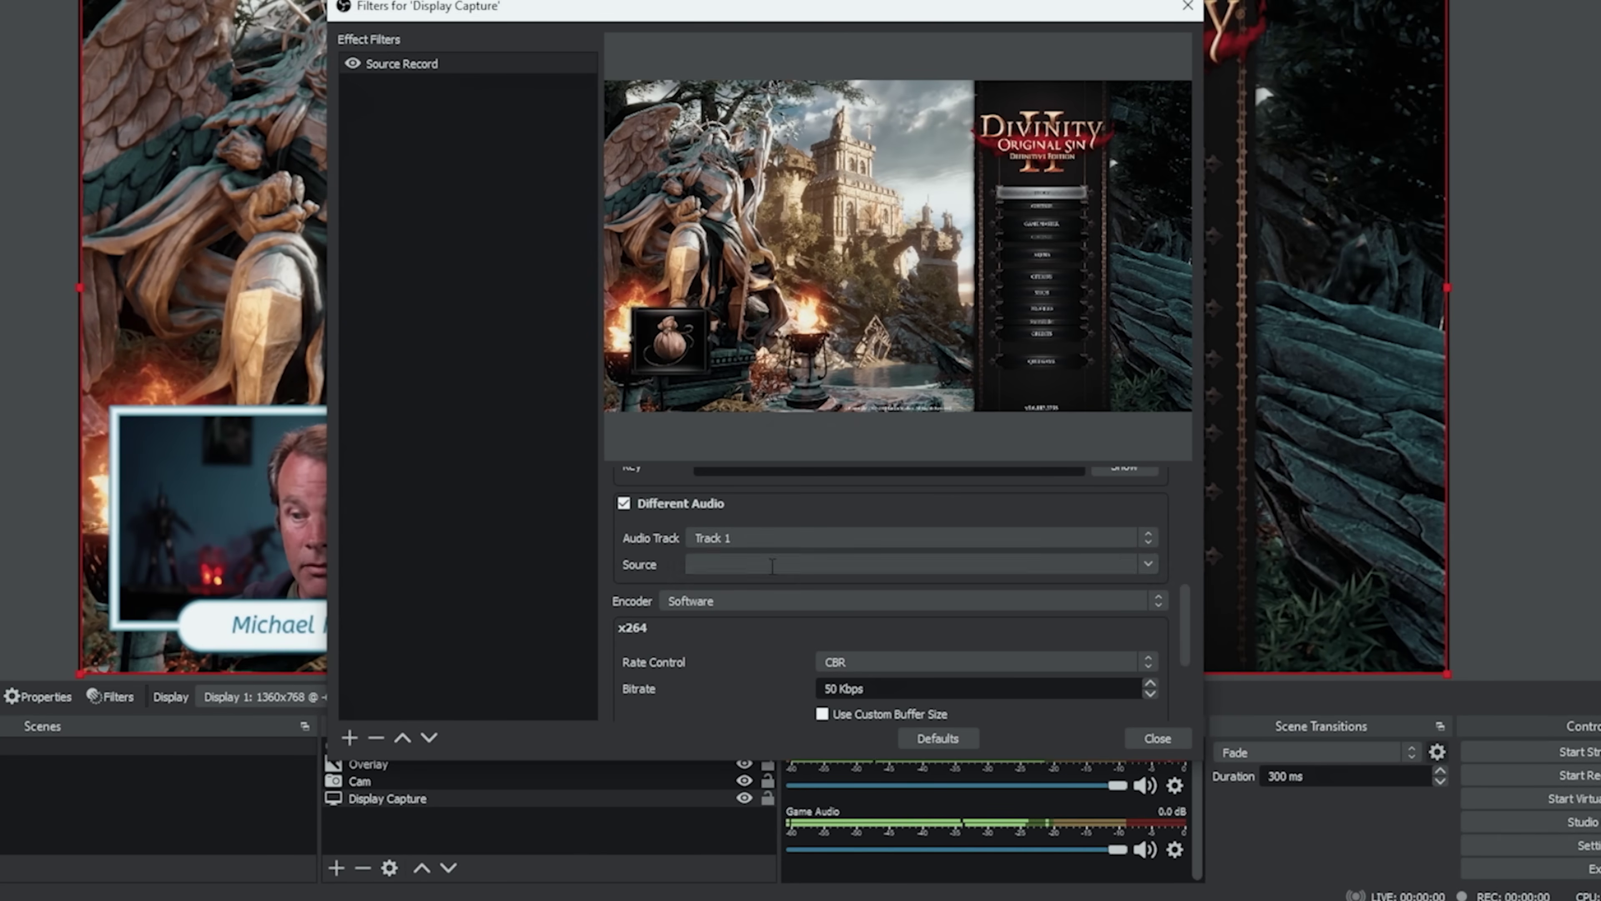
click(1141, 562)
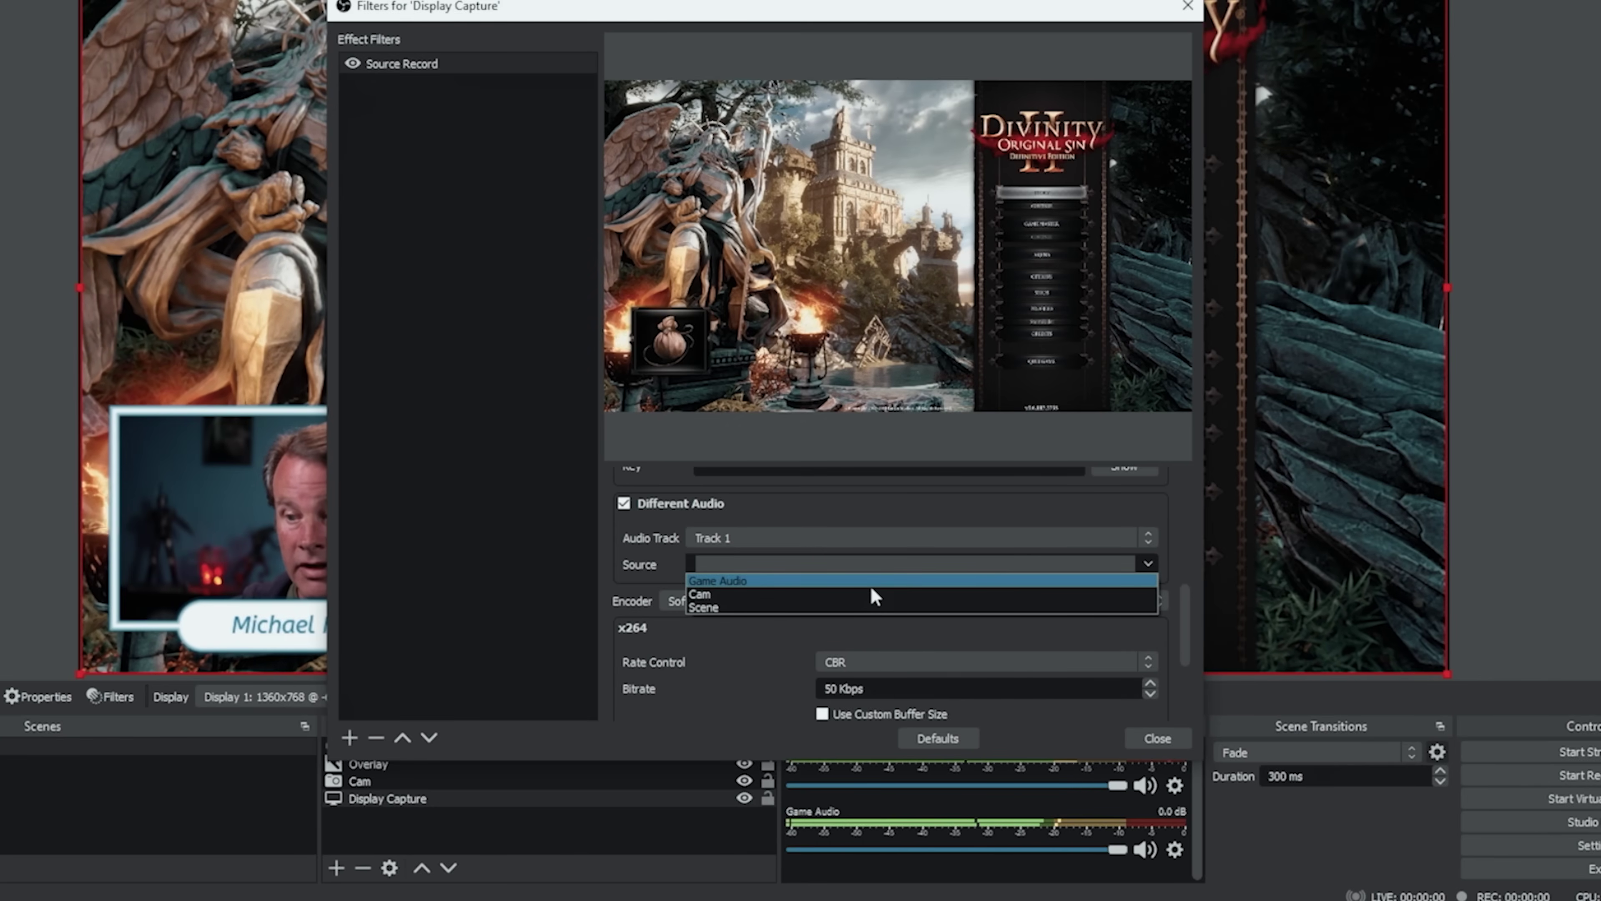
click(806, 582)
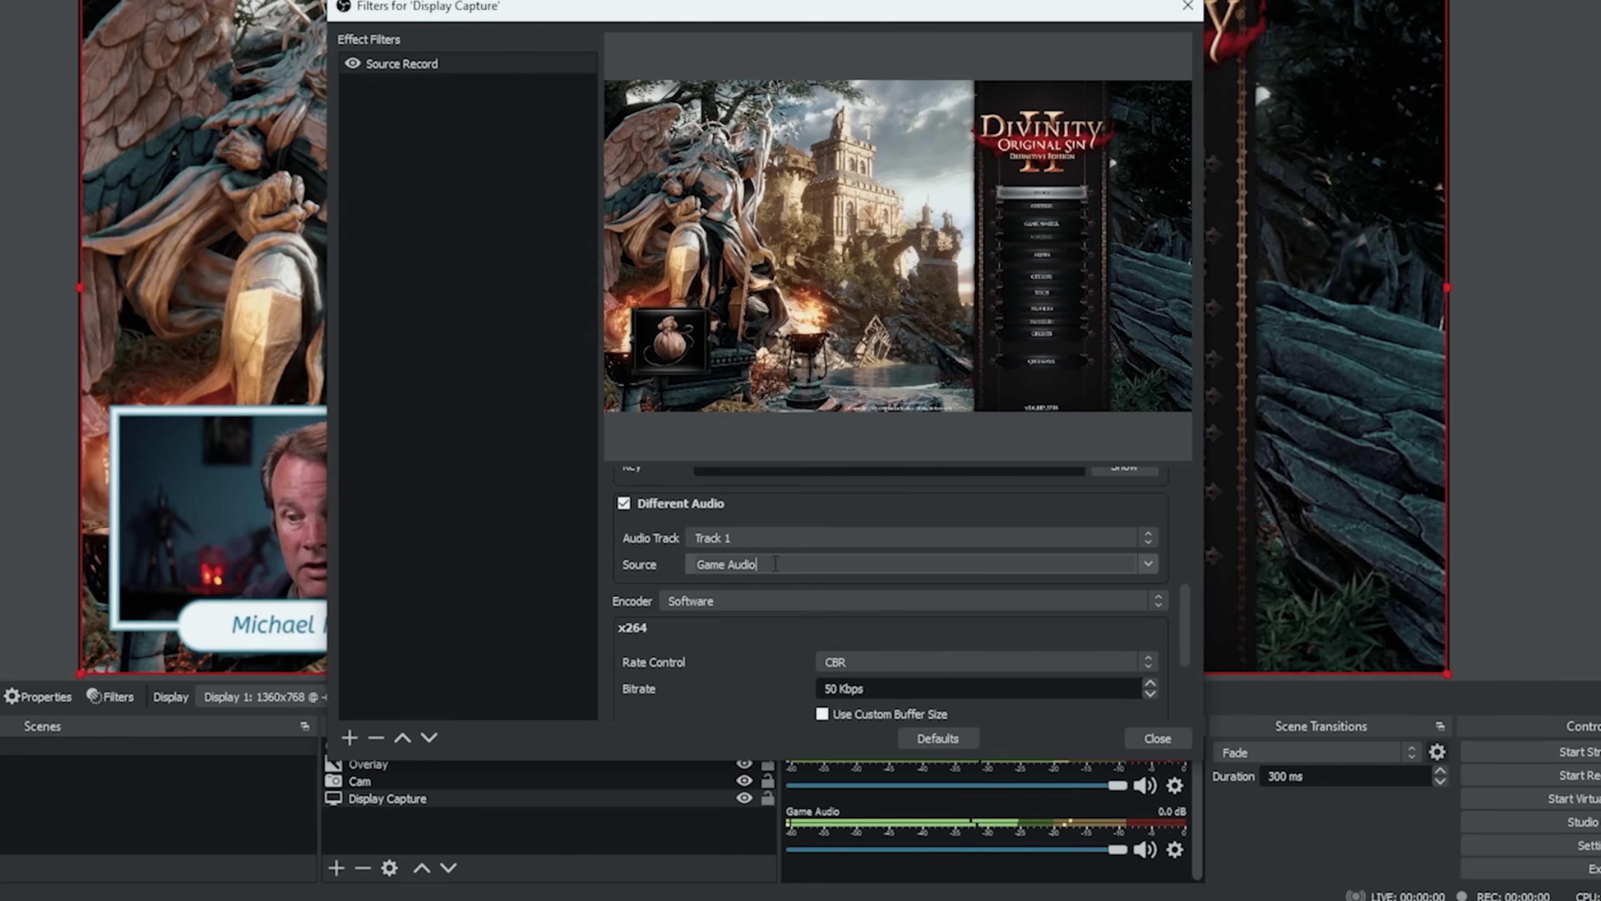
Switch the encoder to NVIDIA NVENC and change the bitrate from 2500 to 60000 Kbps
click(1067, 600)
click(935, 637)
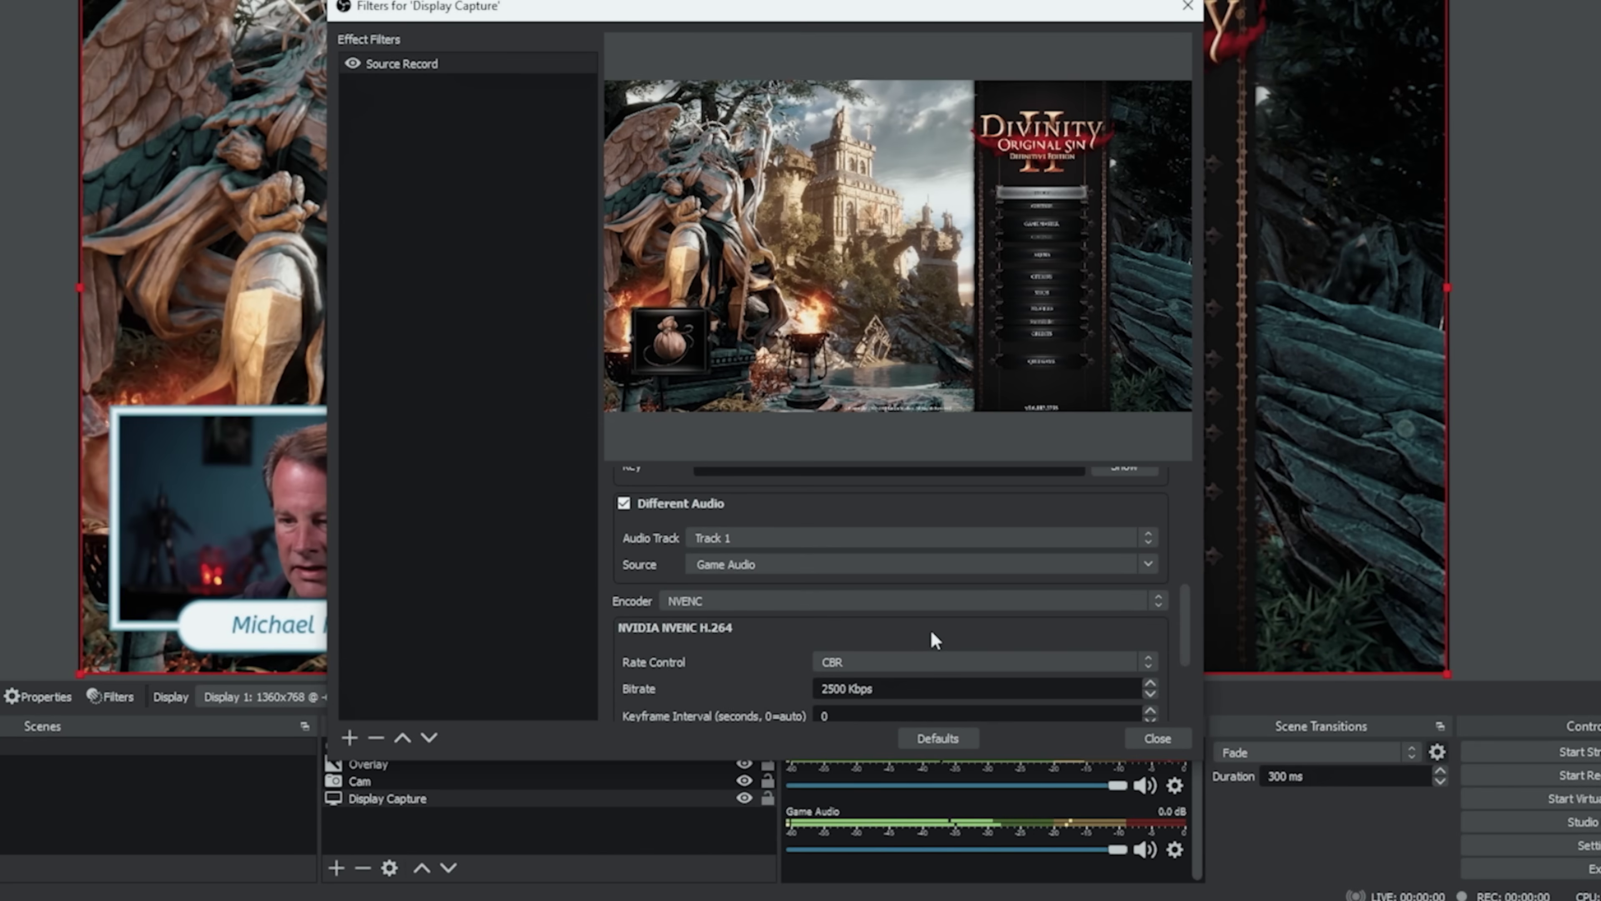
scroll(1185, 604, down, 3)
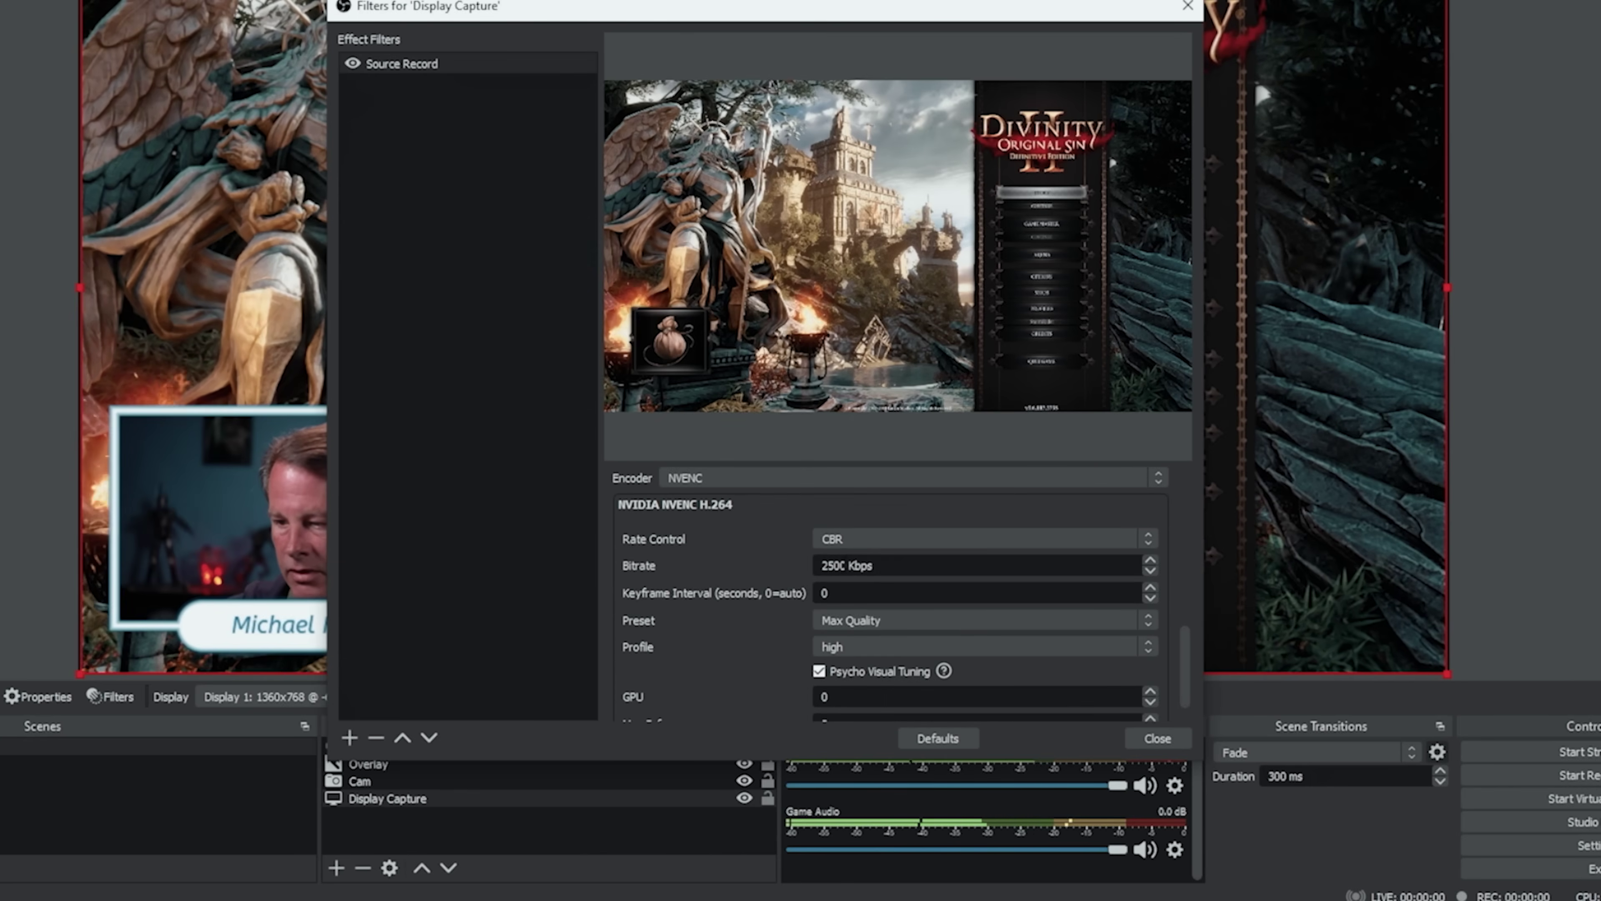
double_click(841, 565)
text(60000)
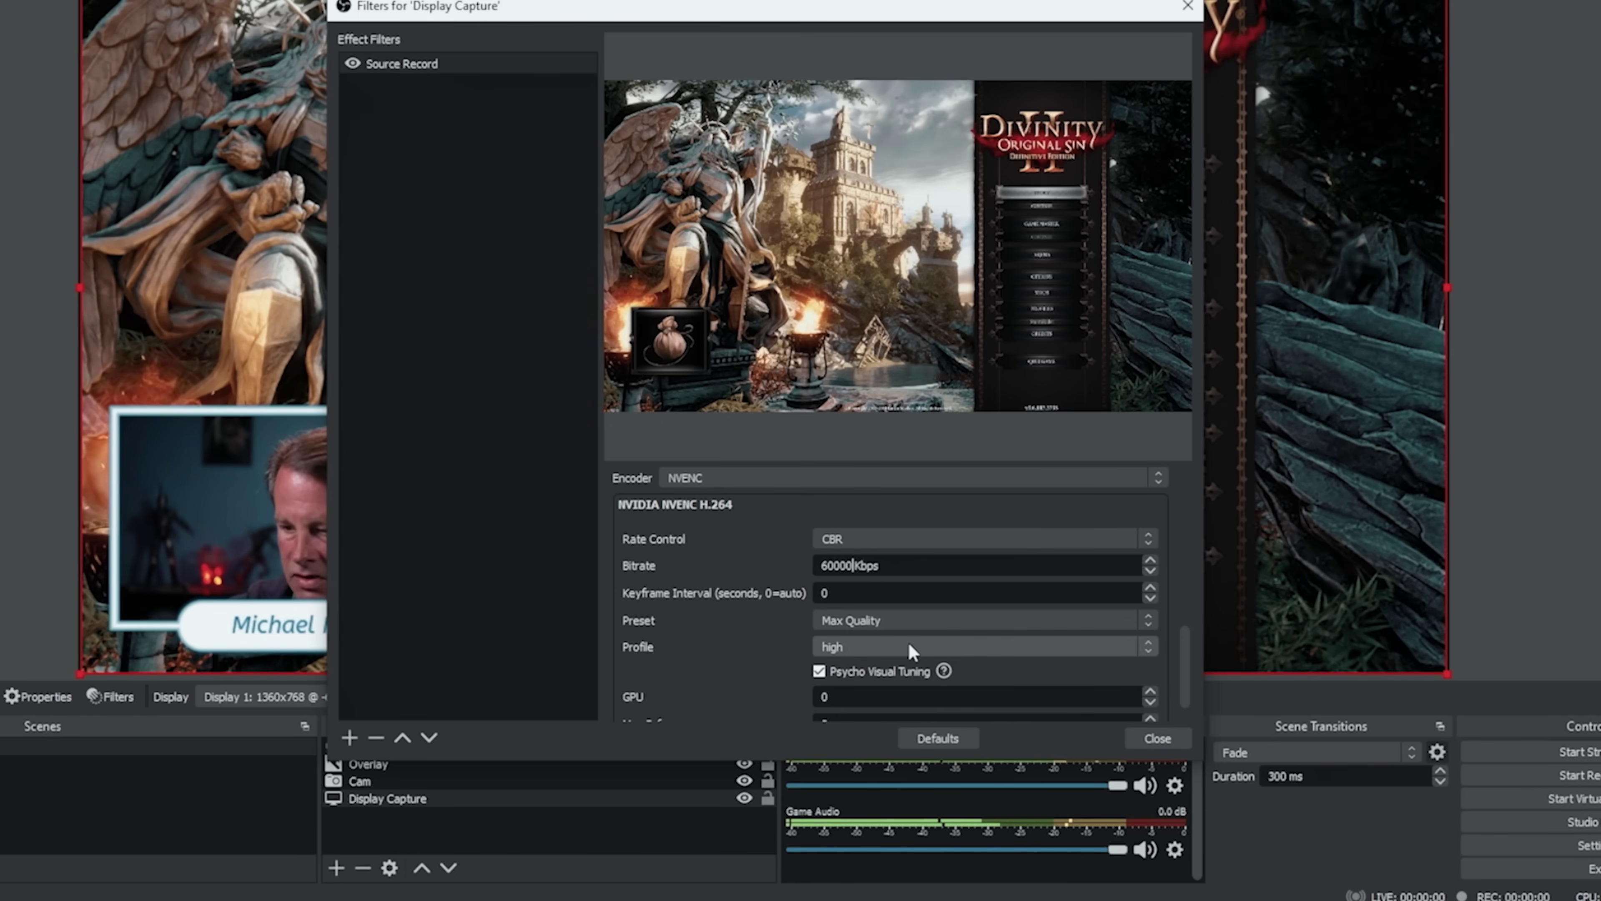
scroll(1190, 646, down, 2)
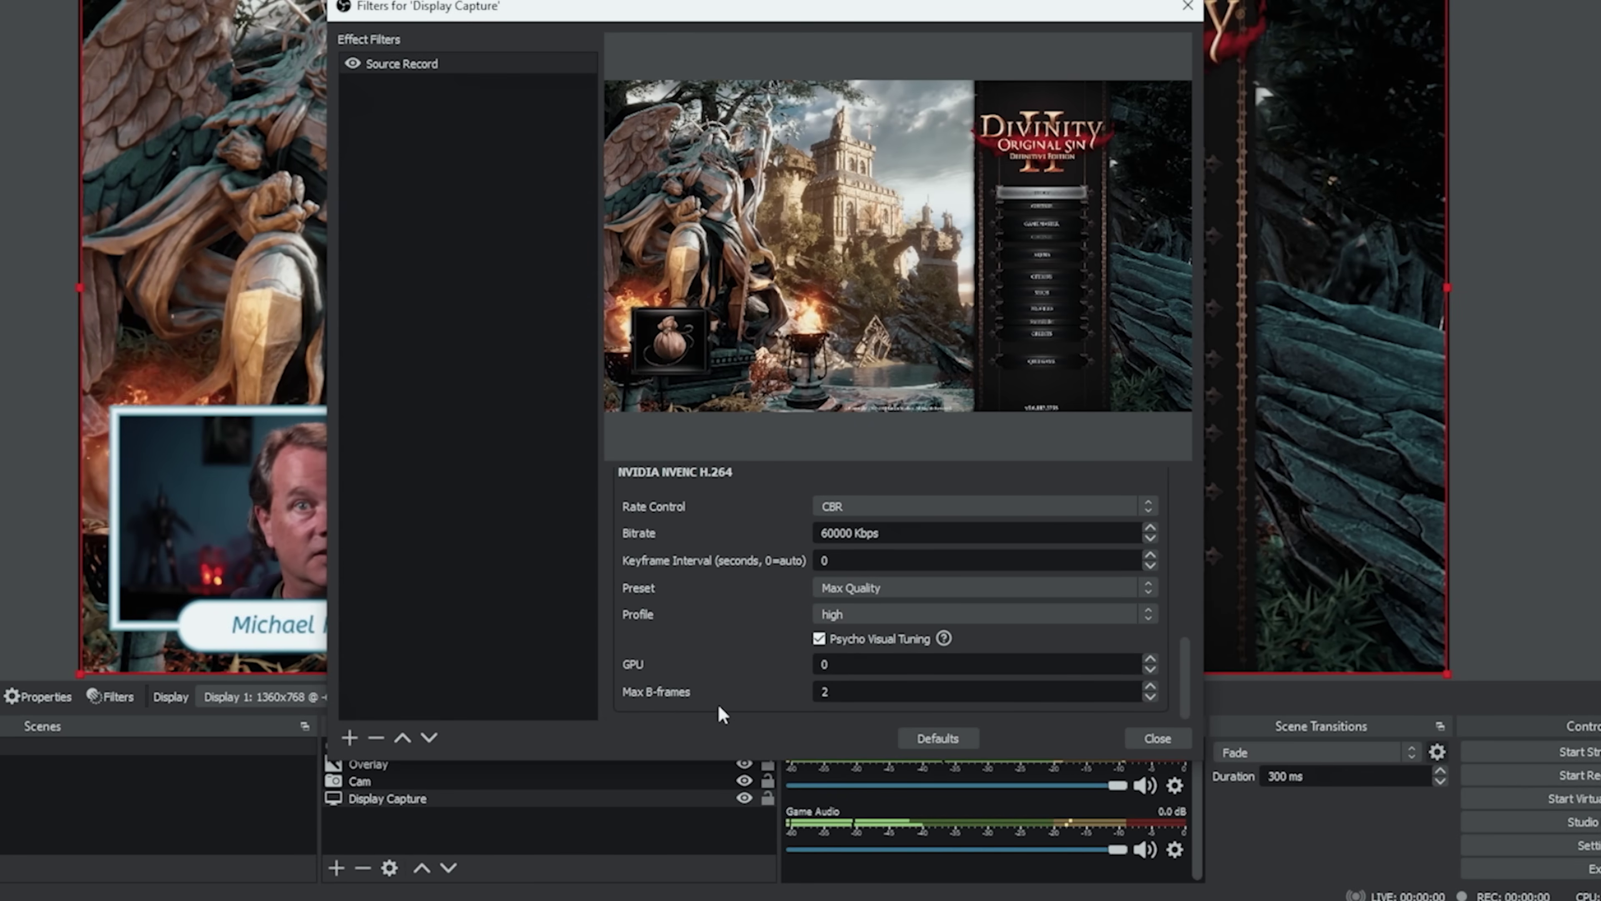
Close the filter settings and continue the saved Divinity game while recording
click(1146, 737)
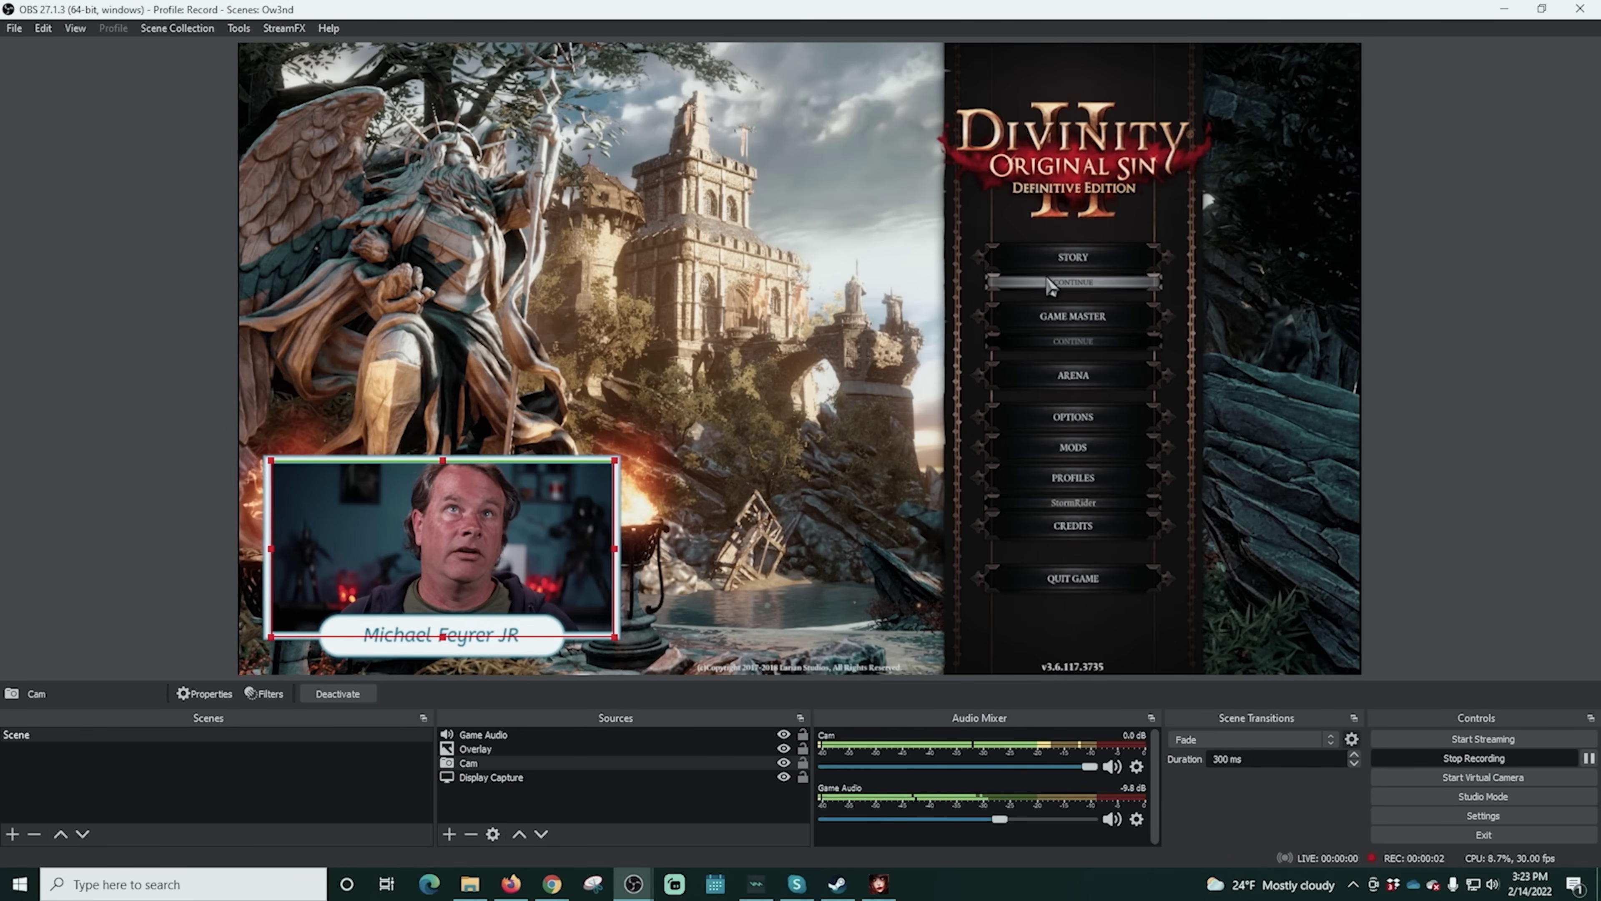
click(1043, 287)
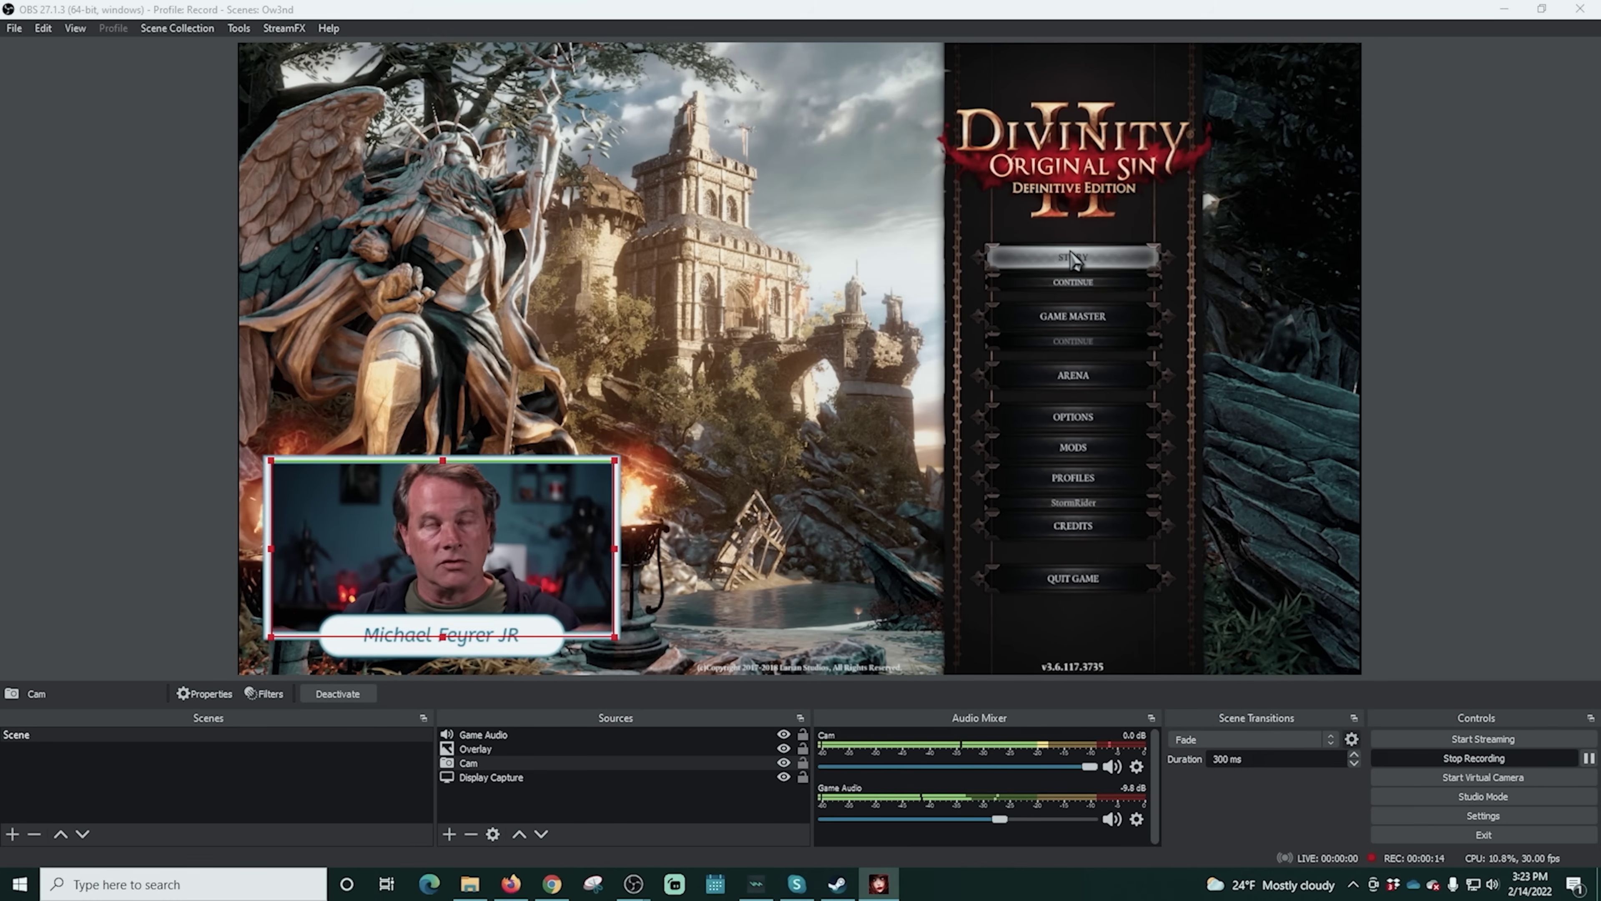
click(1088, 281)
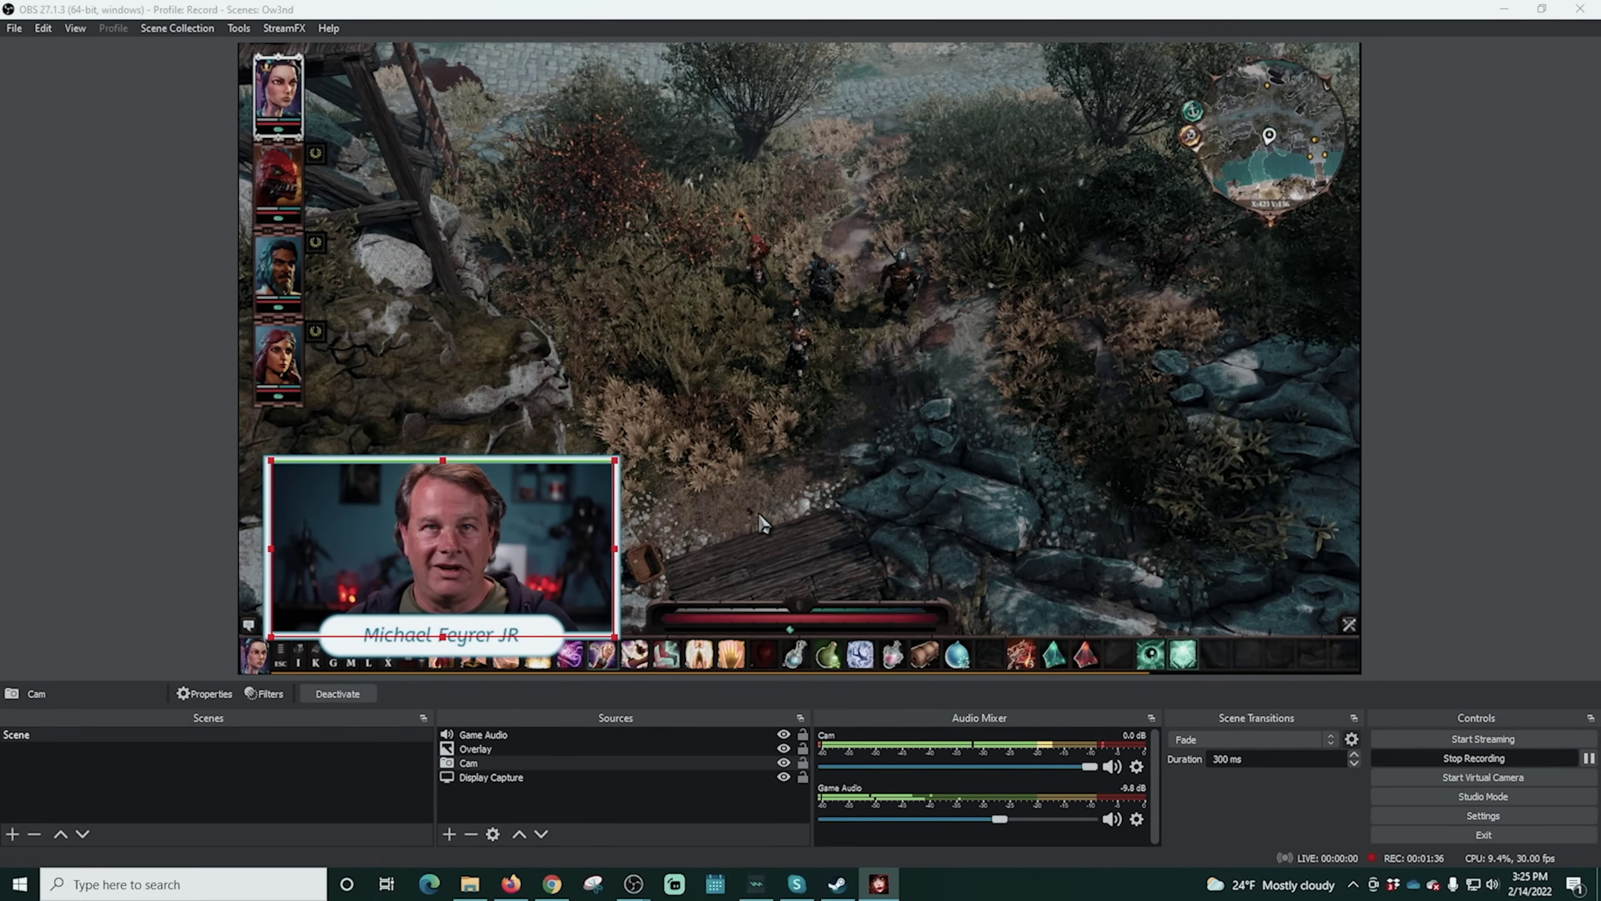
Stop the recording and bring up the folder holding the saved recordings
click(1475, 758)
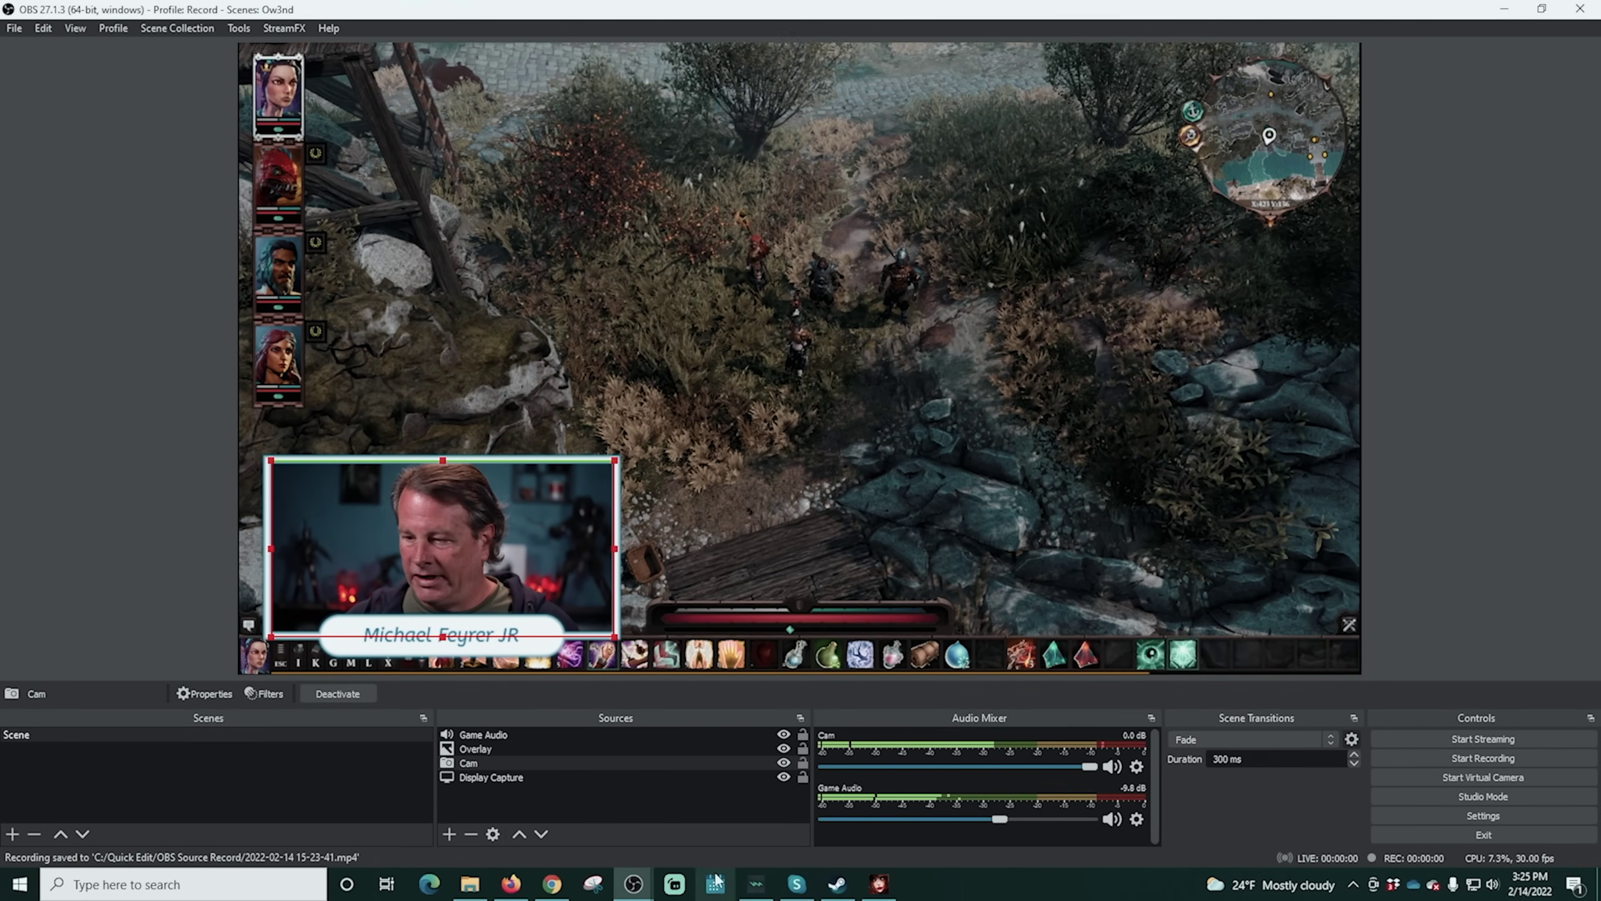
click(474, 890)
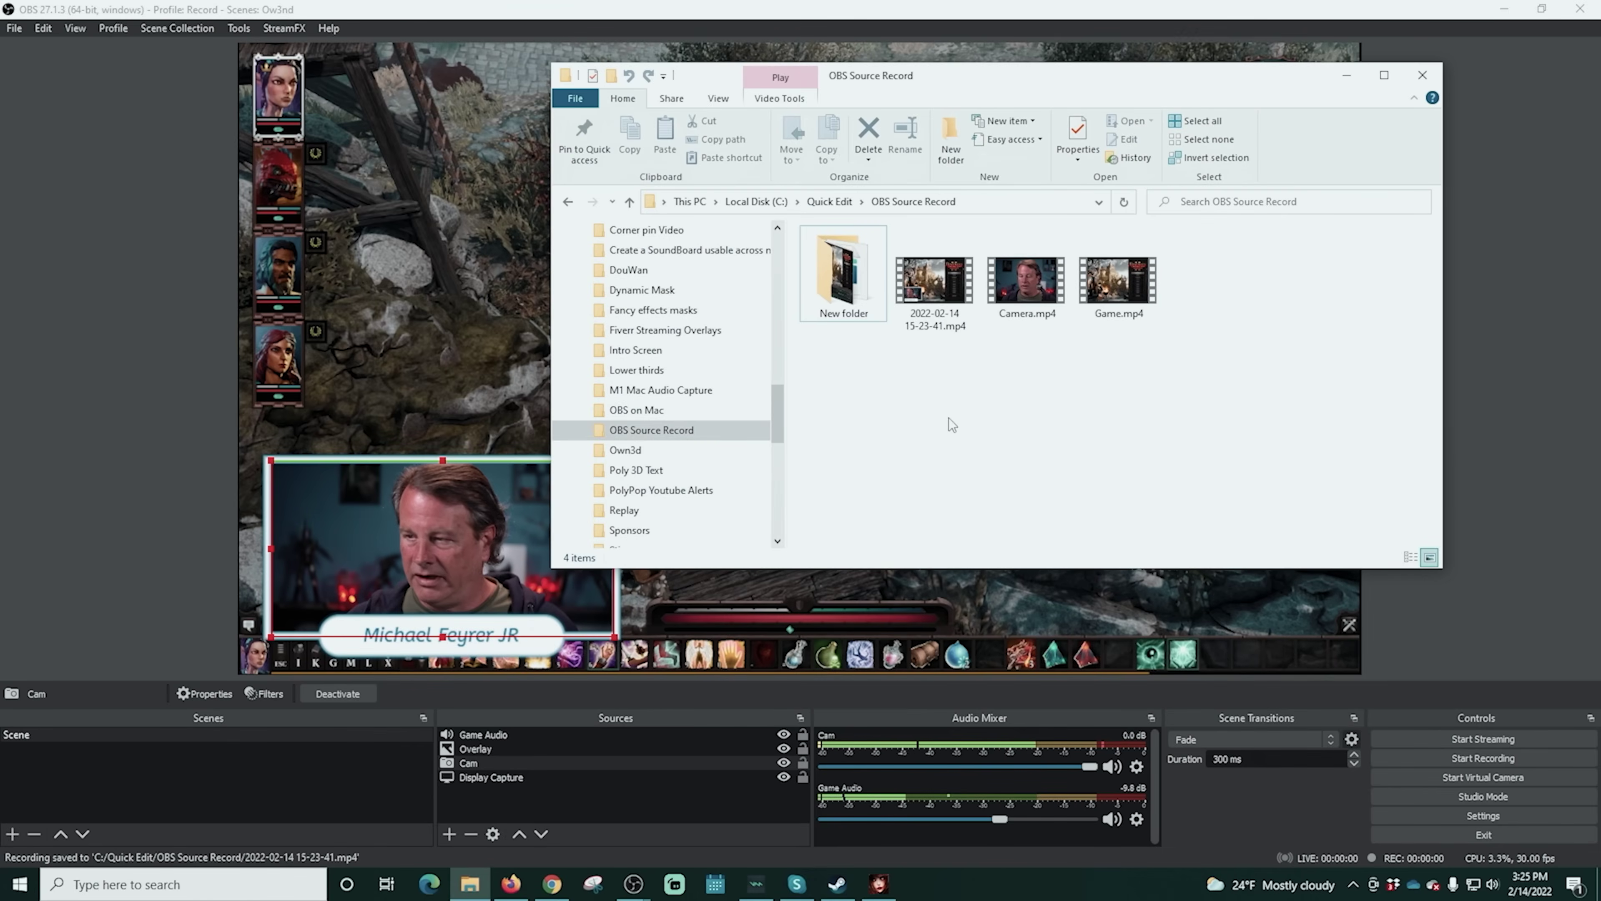
drag(1110, 66, 1024, 90)
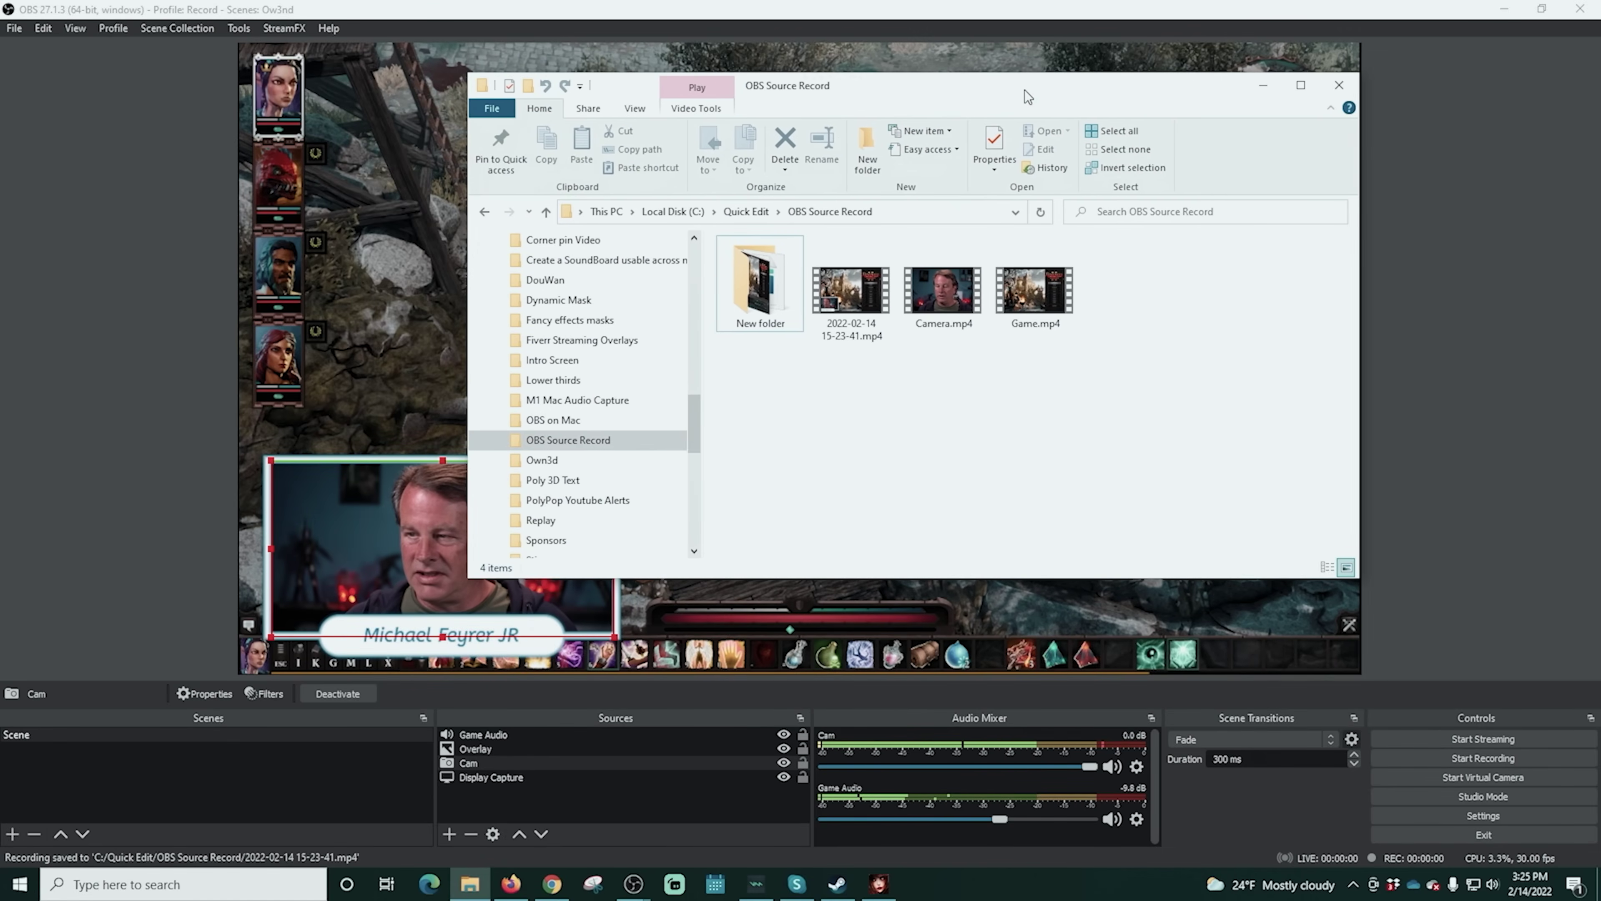
Check Game.mp4, Camera.mp4 and the combined 2022-02-14 recording in the folder
click(1076, 327)
click(933, 293)
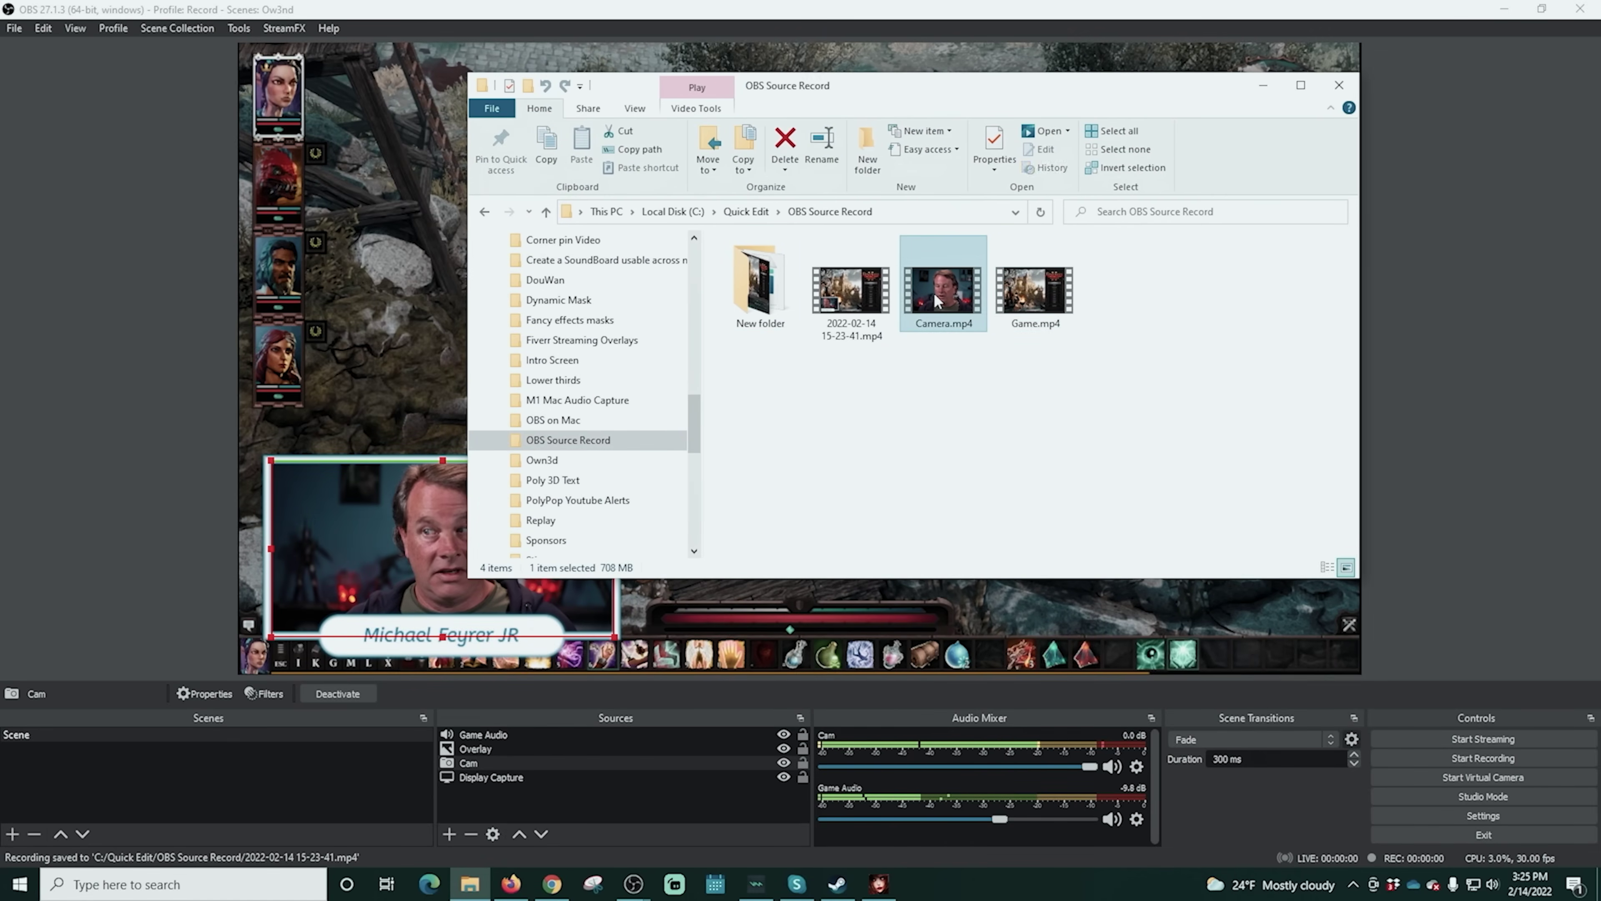
click(845, 308)
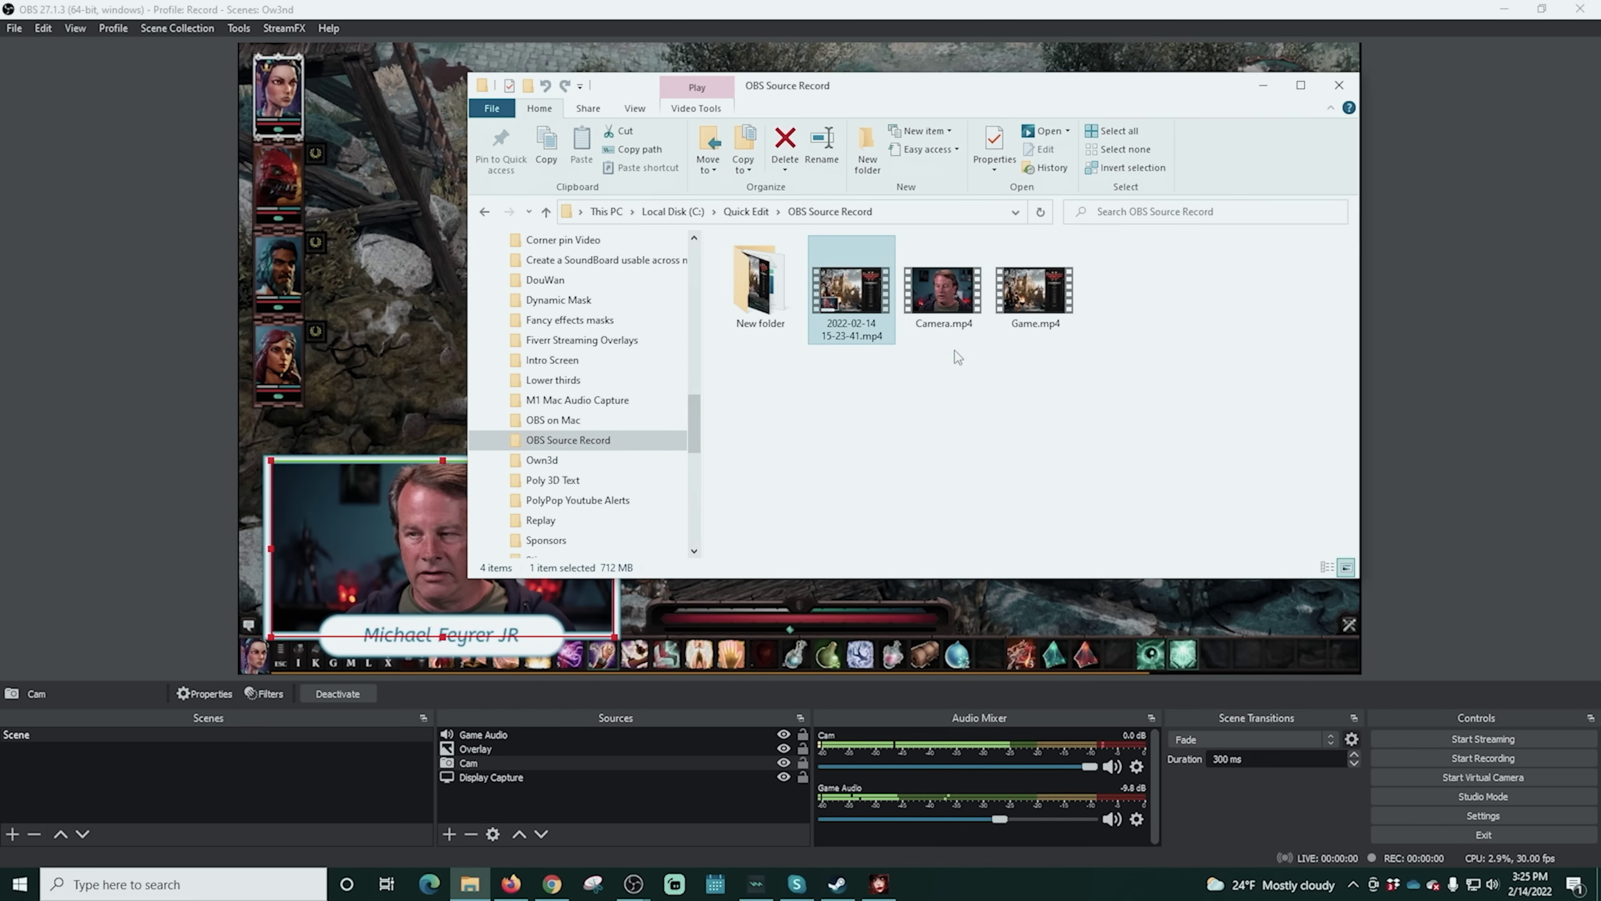
click(946, 303)
drag(1009, 85, 1244, 35)
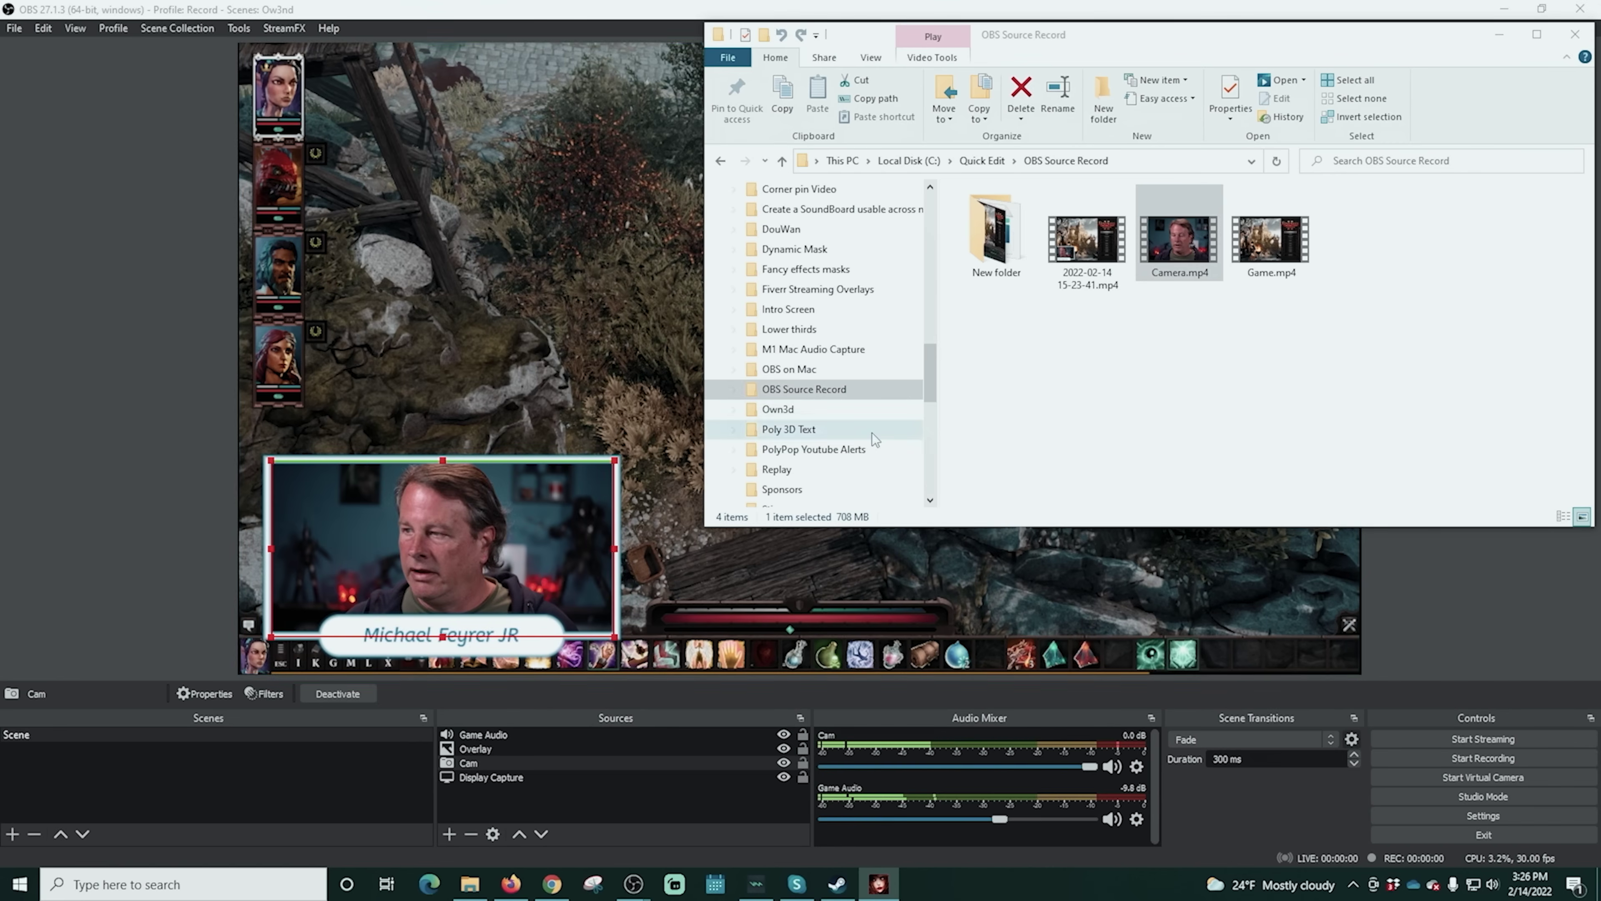
Play Game.mp4, skipping to 0:14, 0:31, 1:19 and 1:26 to confirm it's game-only
double_click(1257, 271)
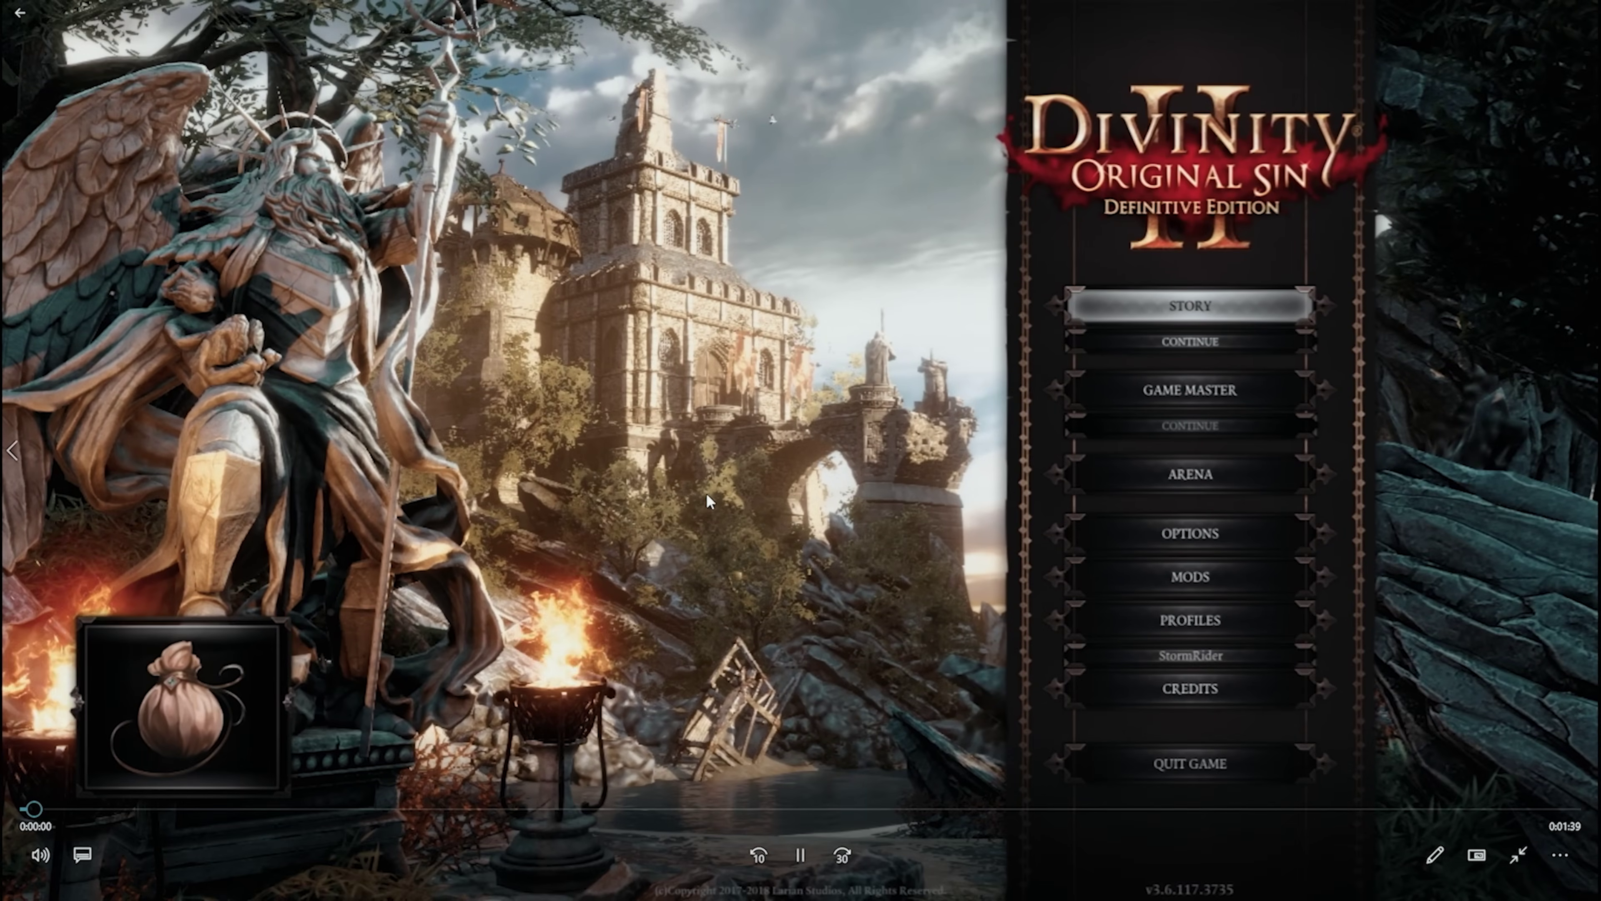
click(261, 808)
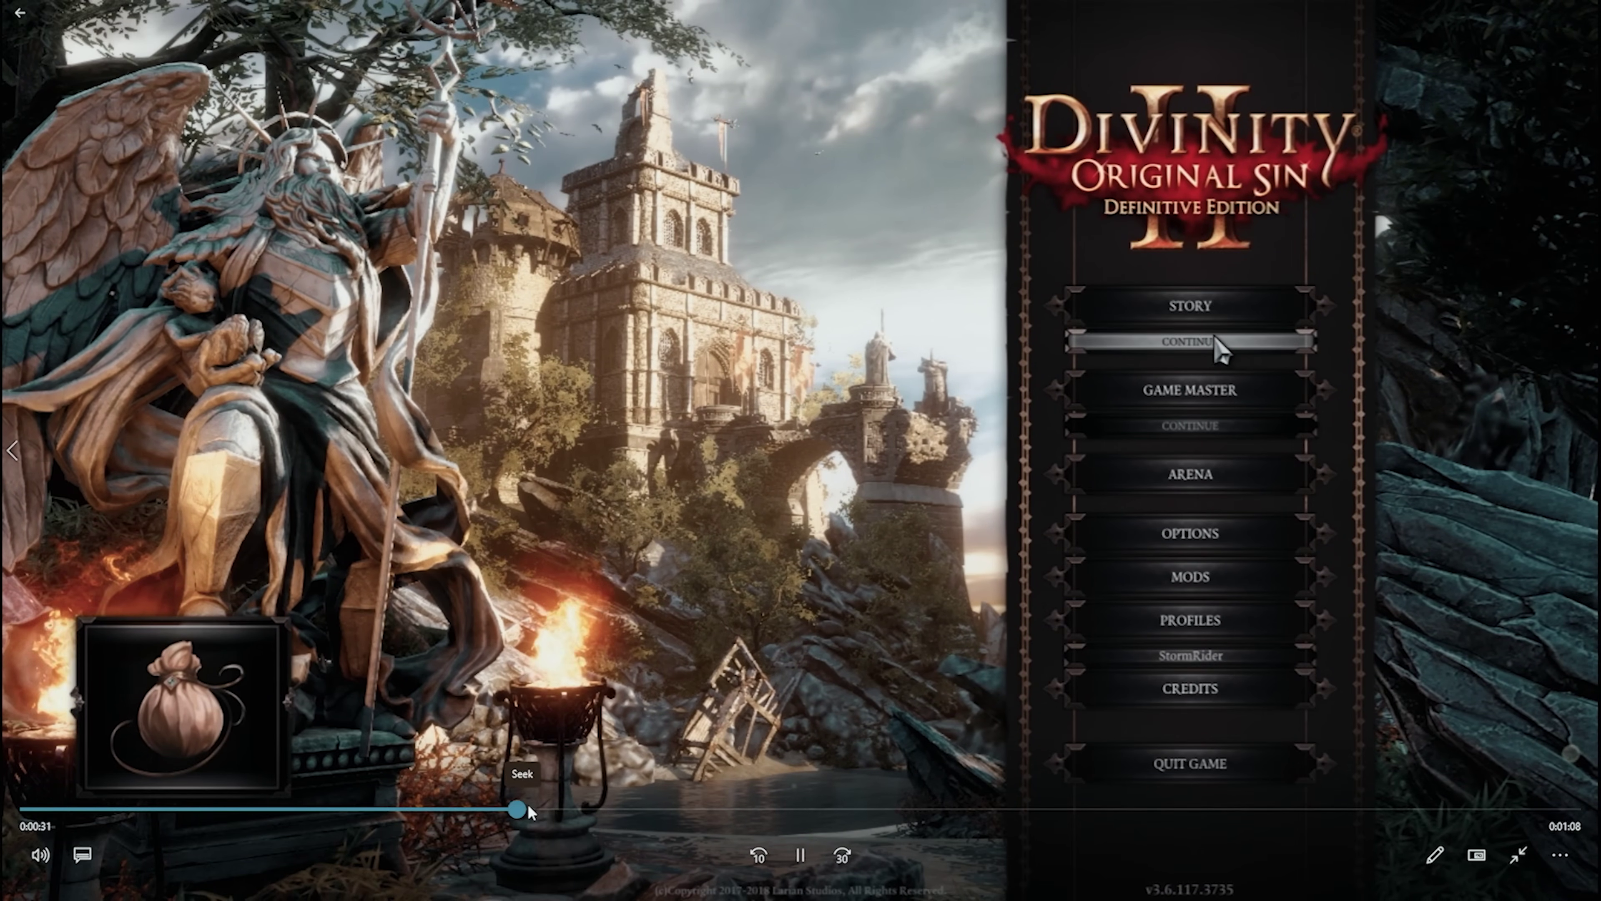
click(521, 808)
click(1258, 810)
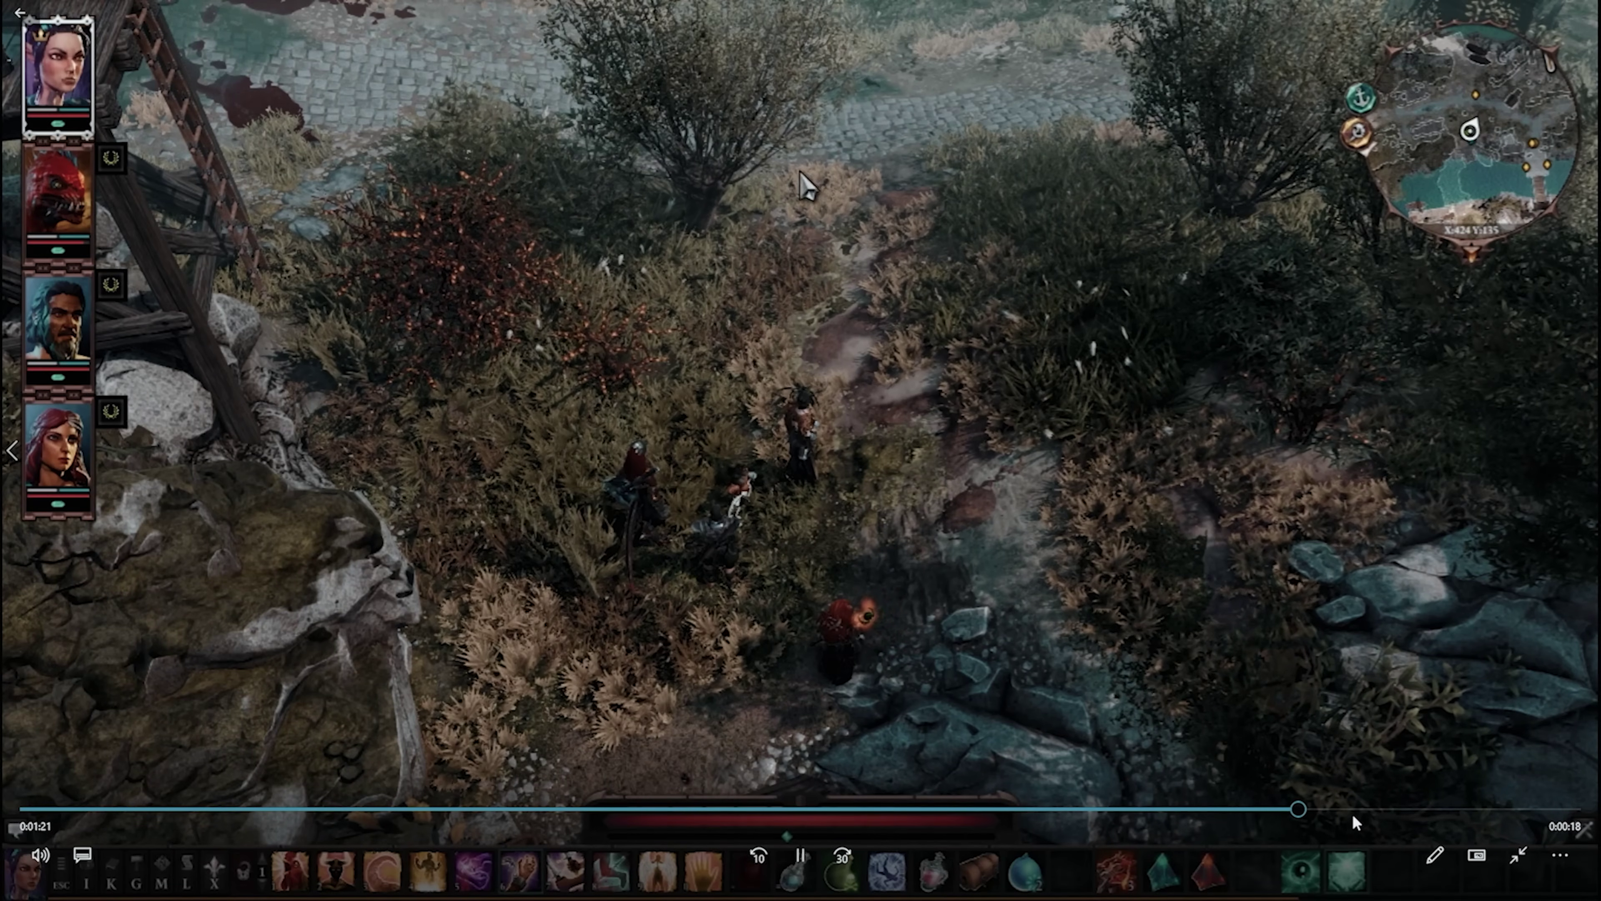
click(1375, 809)
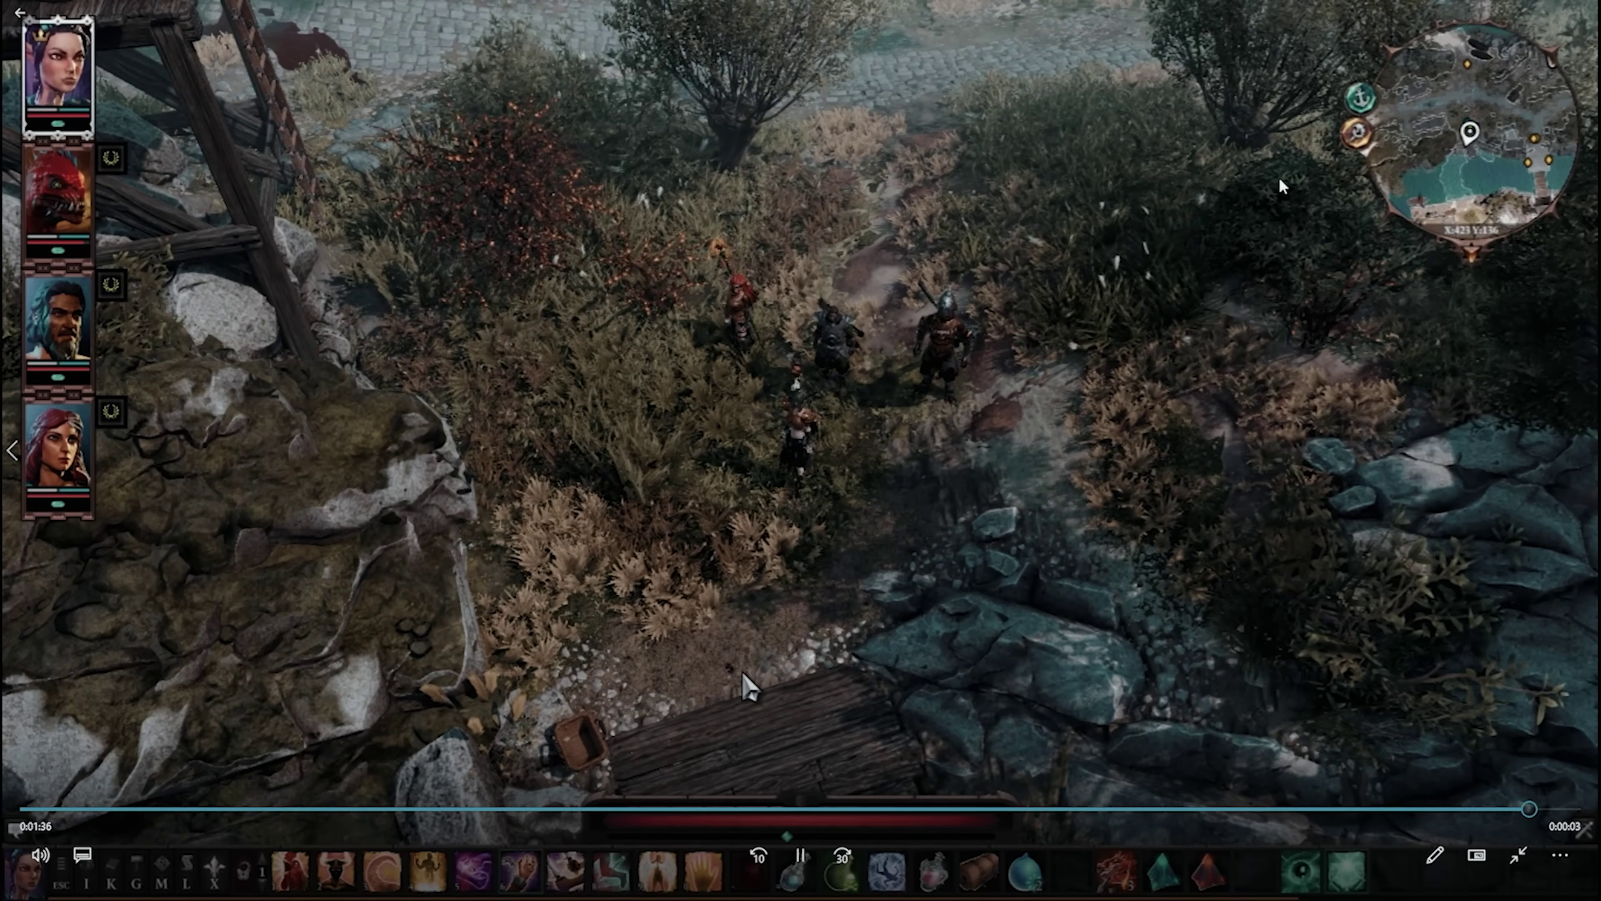
Close the game clip, then play the combined 2022-02-14 recording, skipping to 0:56 and 1:32
click(1577, 9)
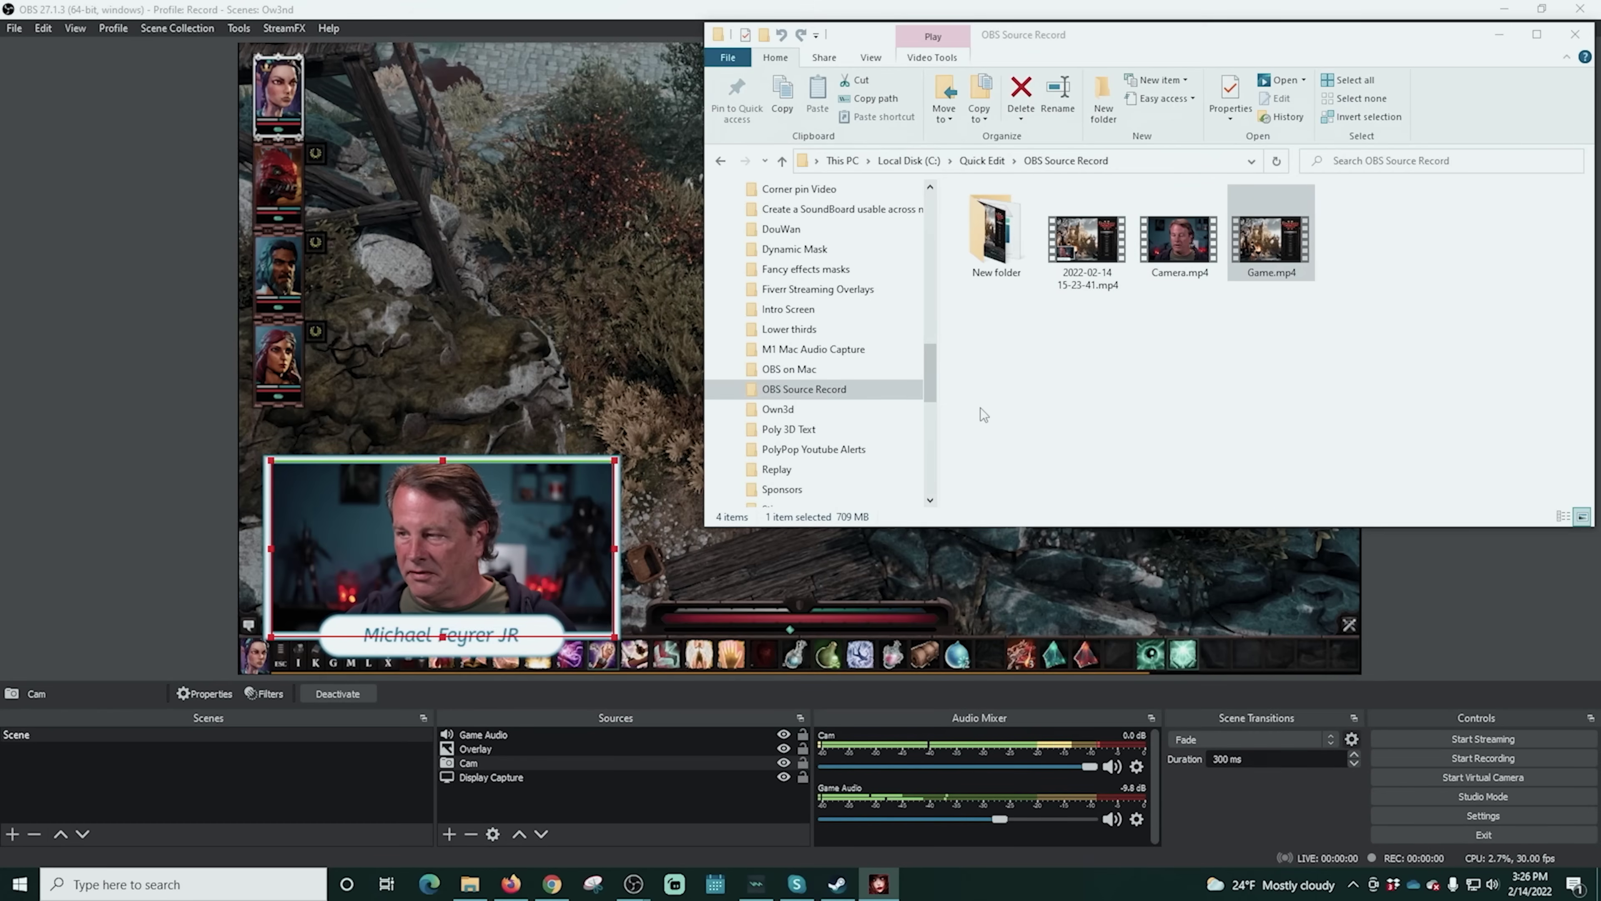
double_click(1083, 257)
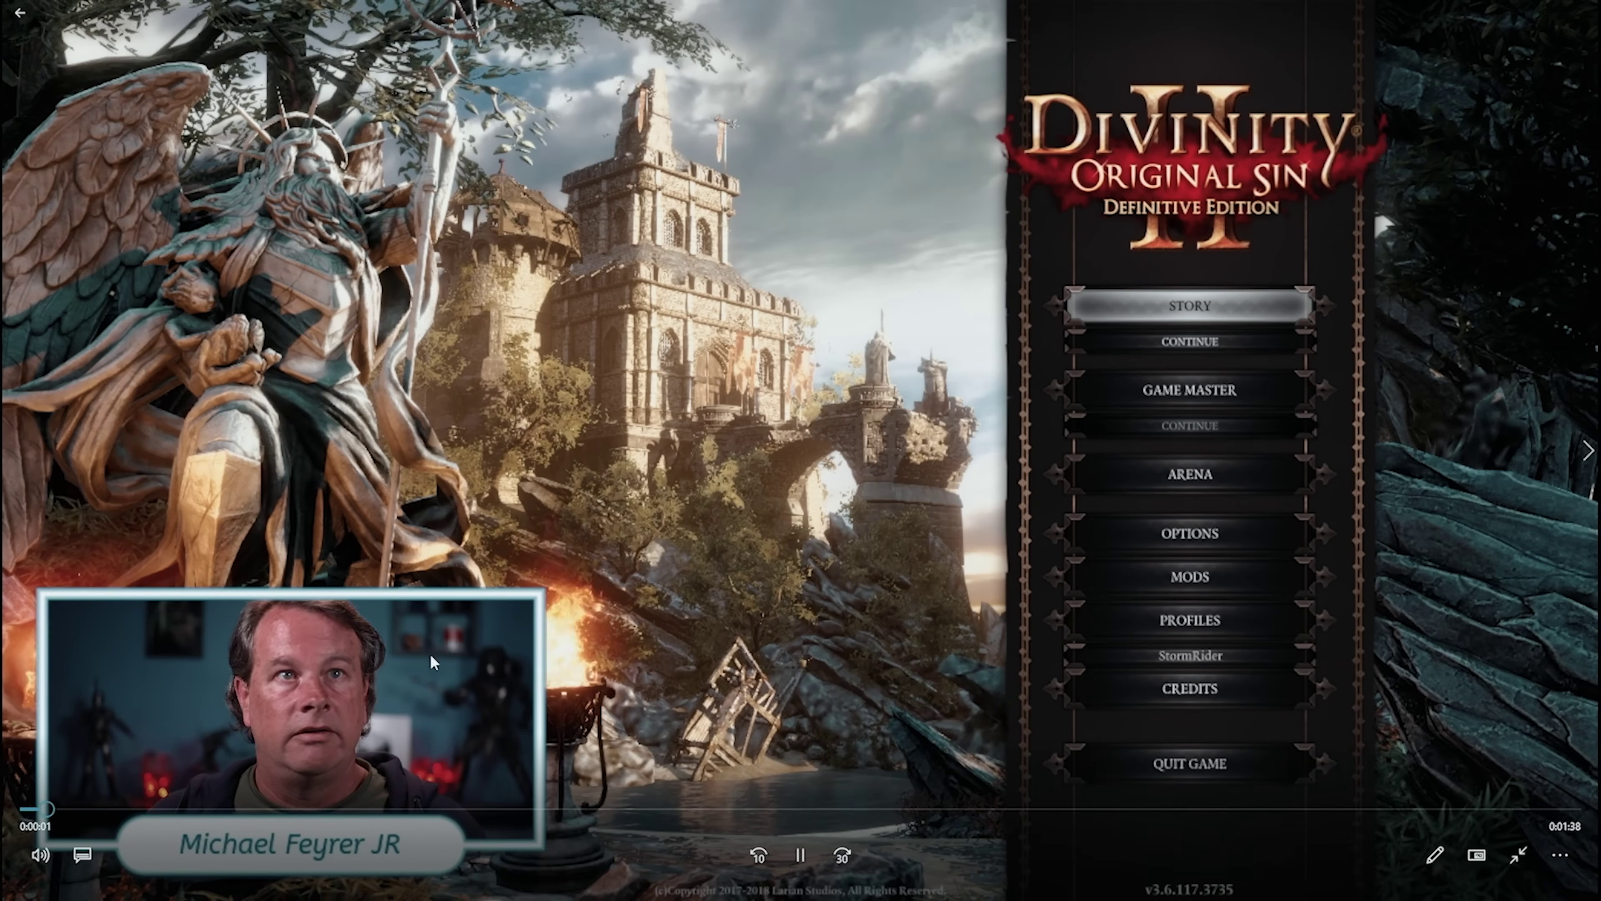
click(900, 809)
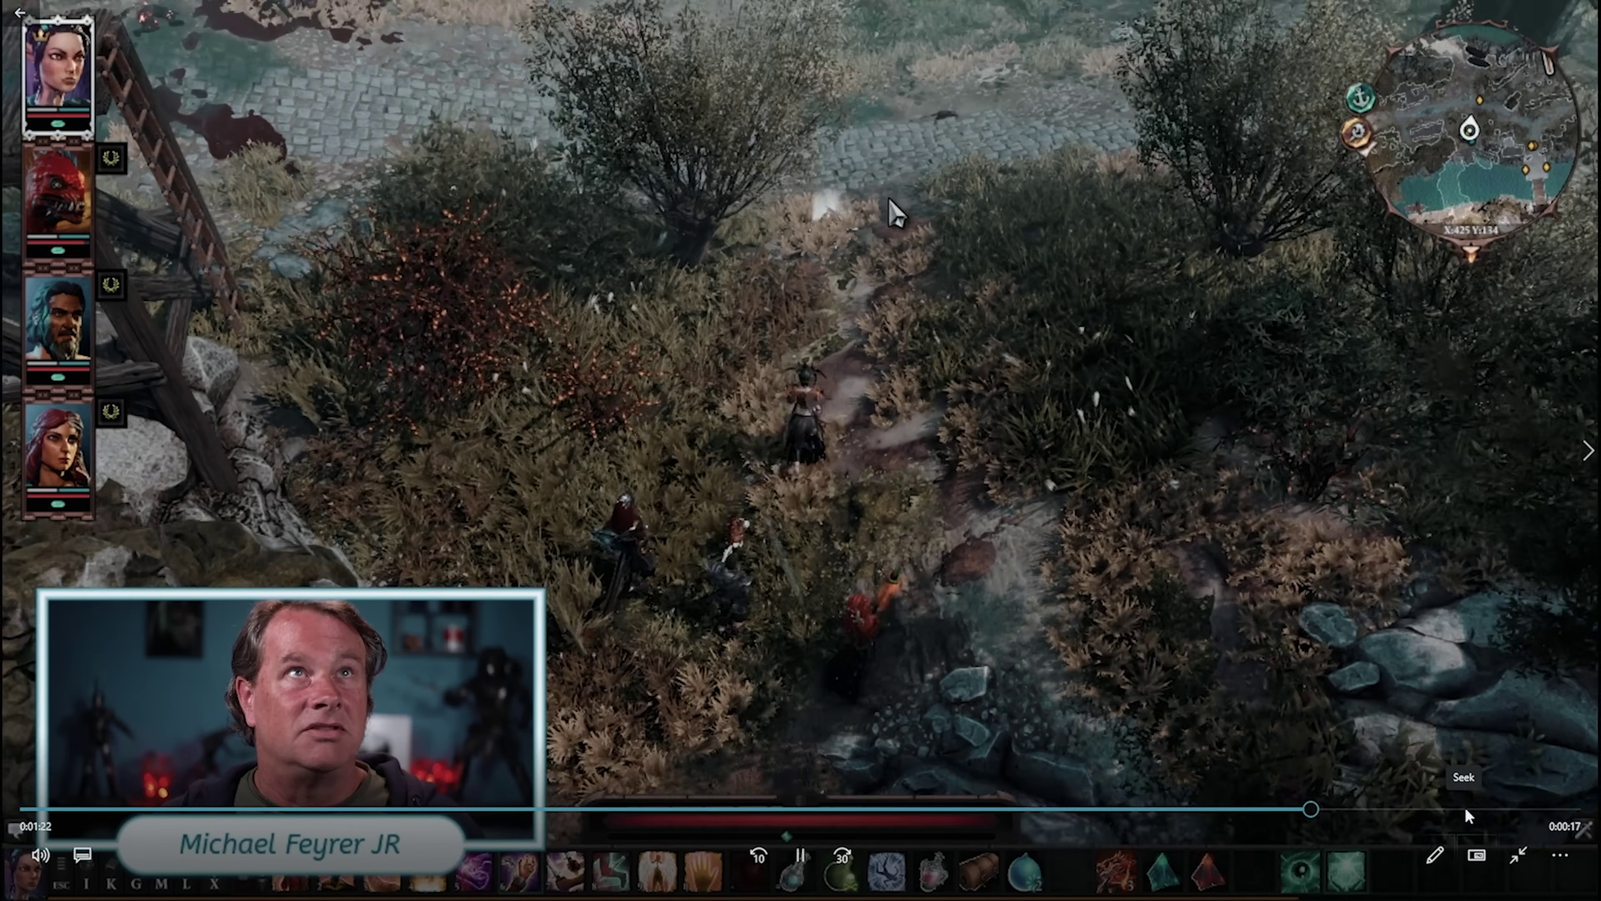
click(1466, 809)
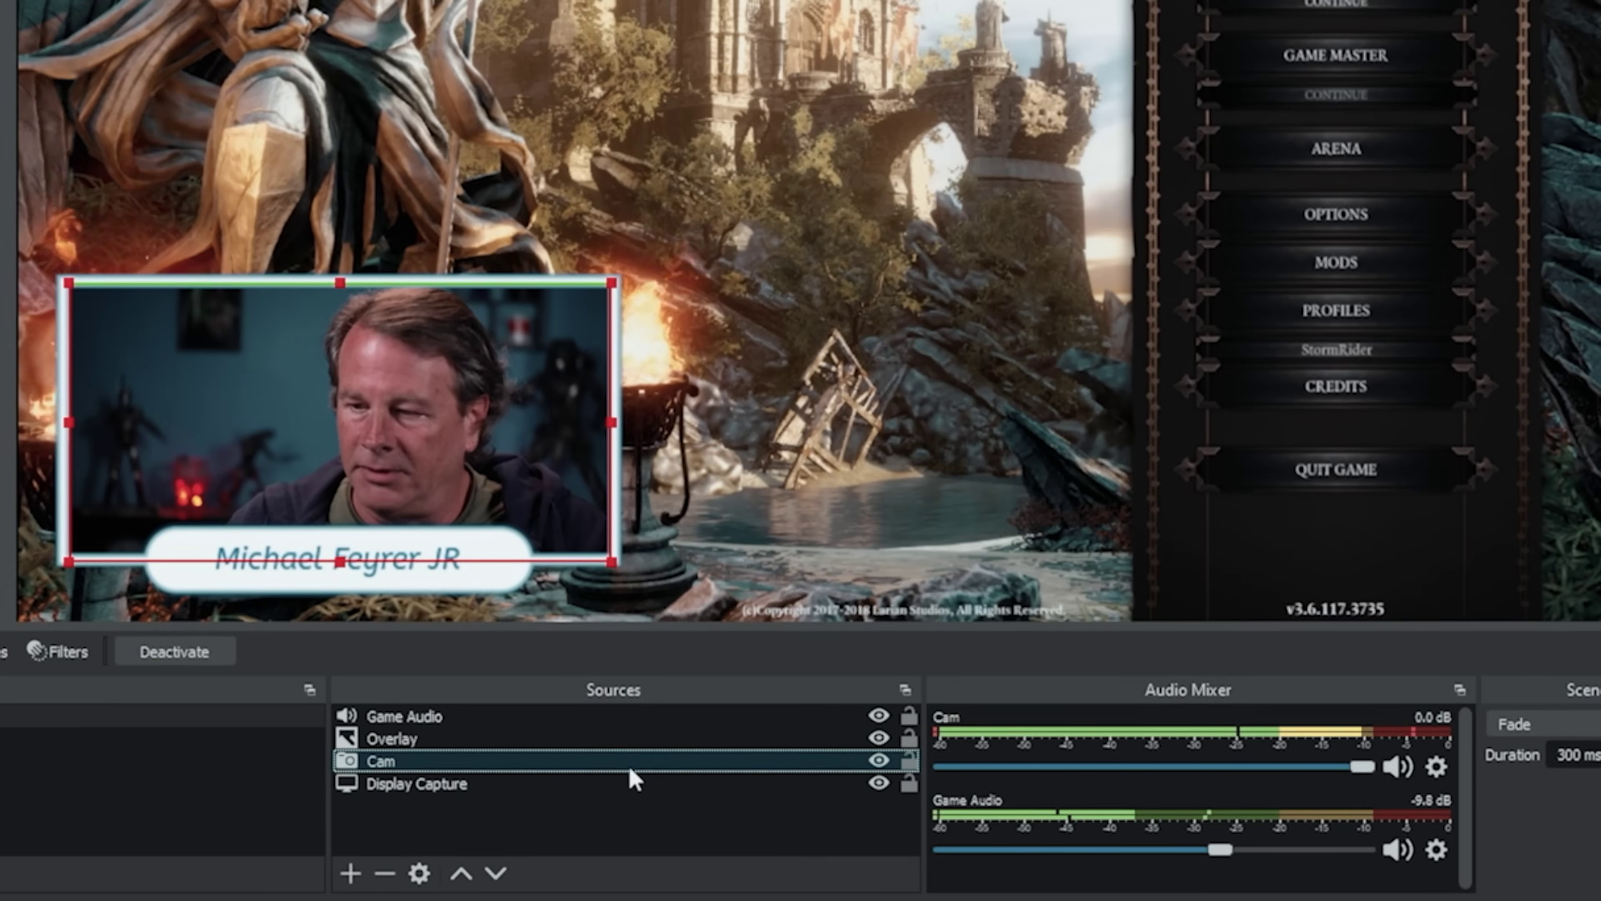
Reorder the Cam source, hide the Overlay, and drag the webcam off the canvas's left edge
drag(628, 764, 625, 828)
click(879, 738)
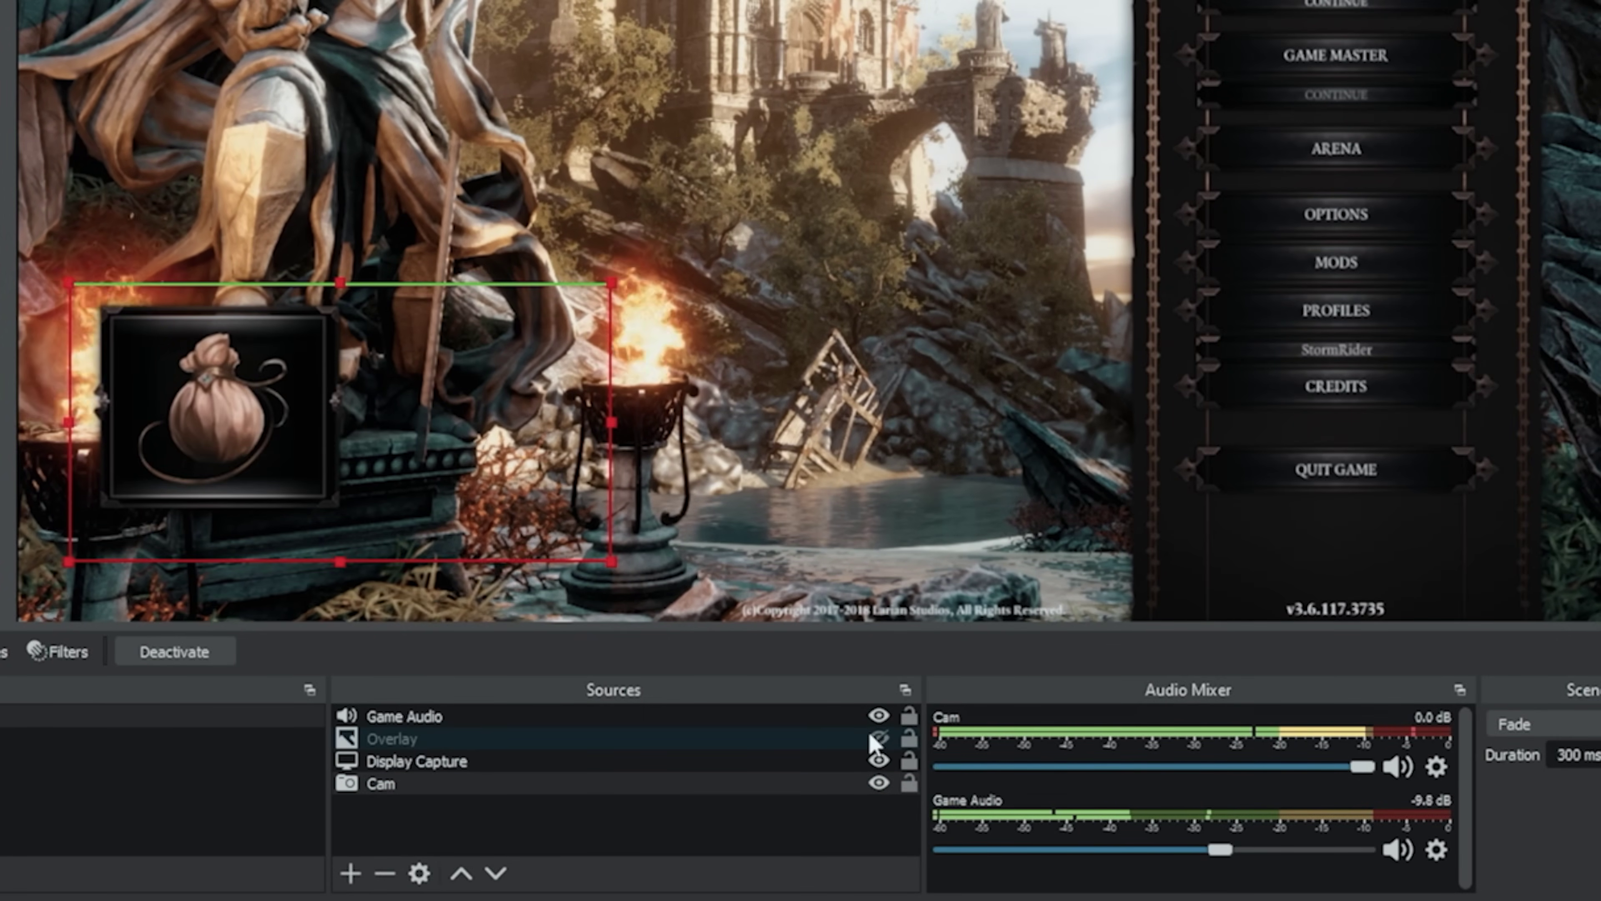
click(689, 151)
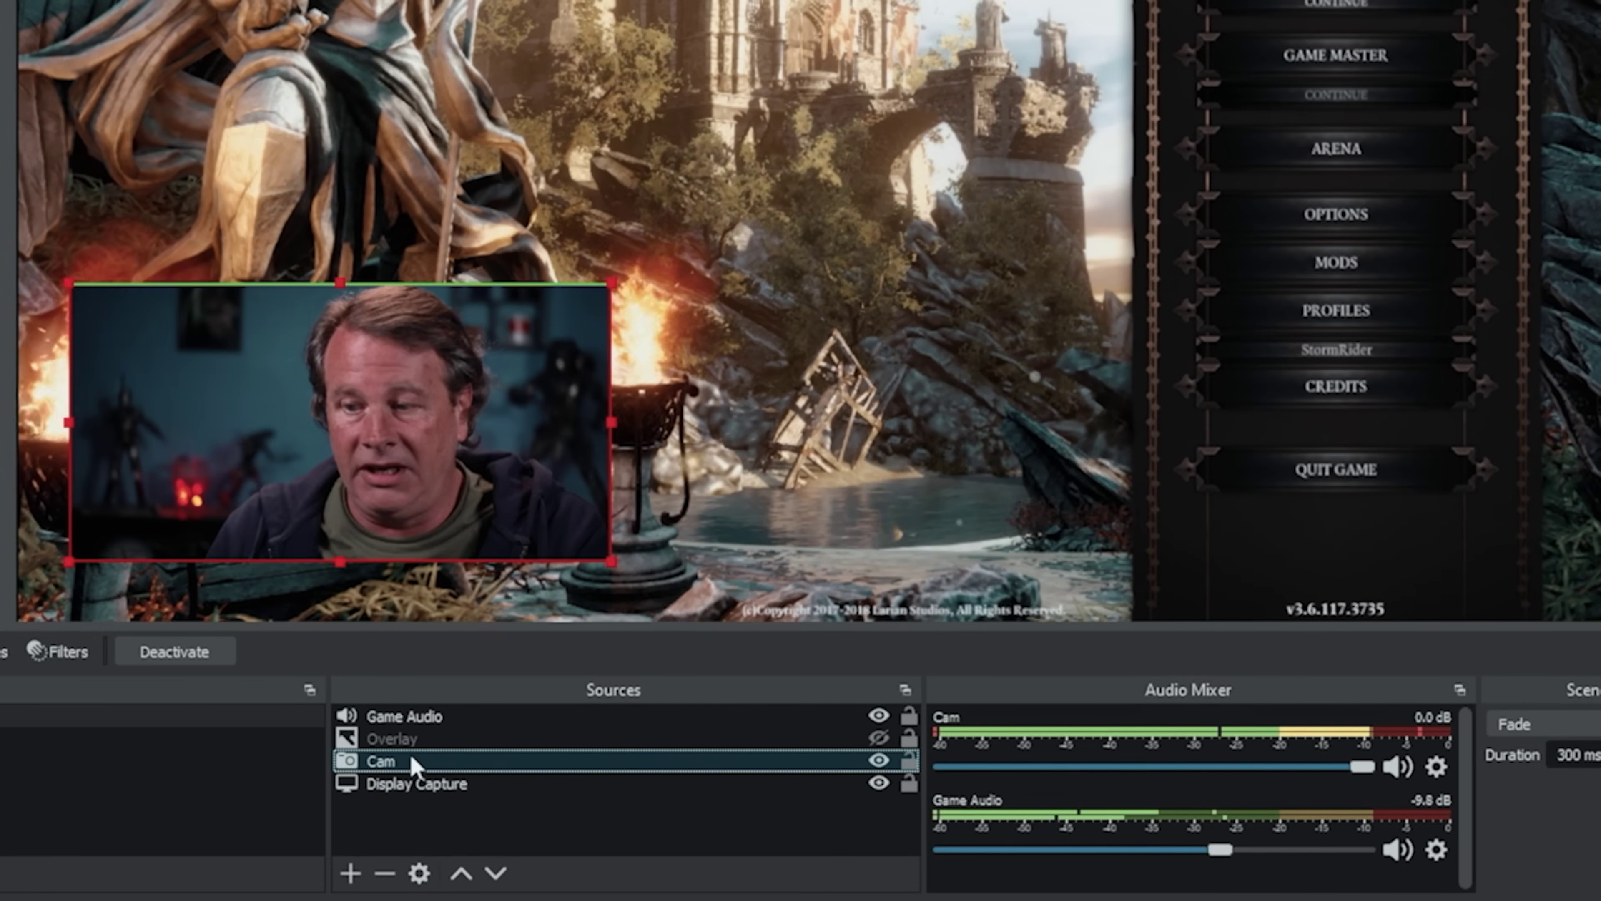
drag(429, 458, 0, 393)
mouse_move(120, 530)
mouse_down()
mouse_move(100, 522)
mouse_move(122, 504)
mouse_up()
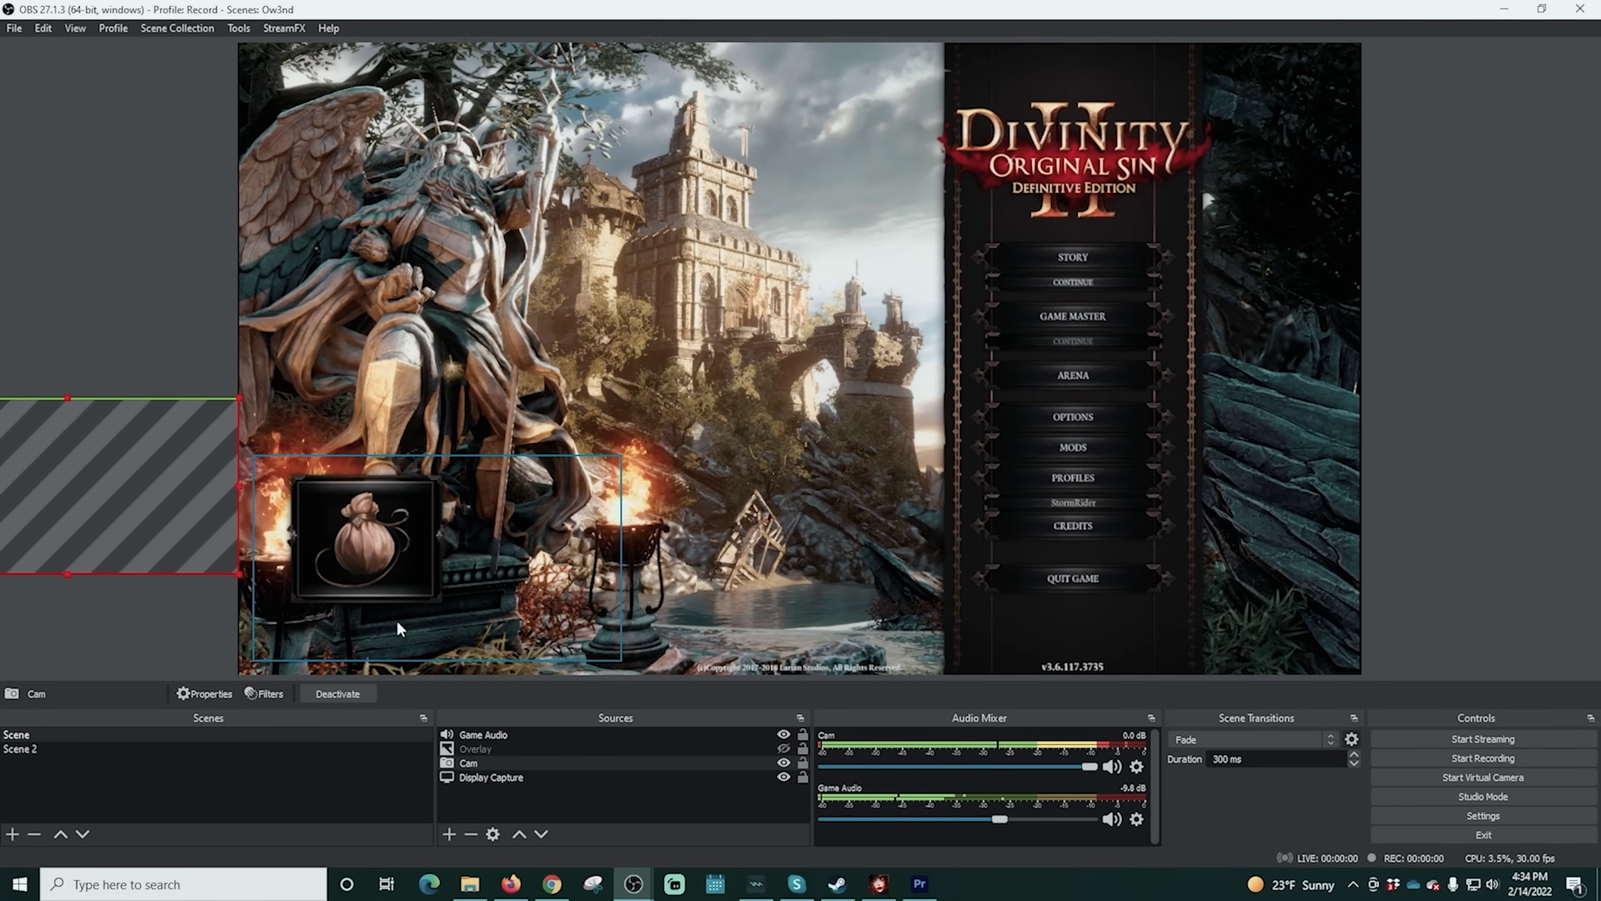
Record a short test clip, then play Camera.mp4 to check the webcam footage
click(1434, 760)
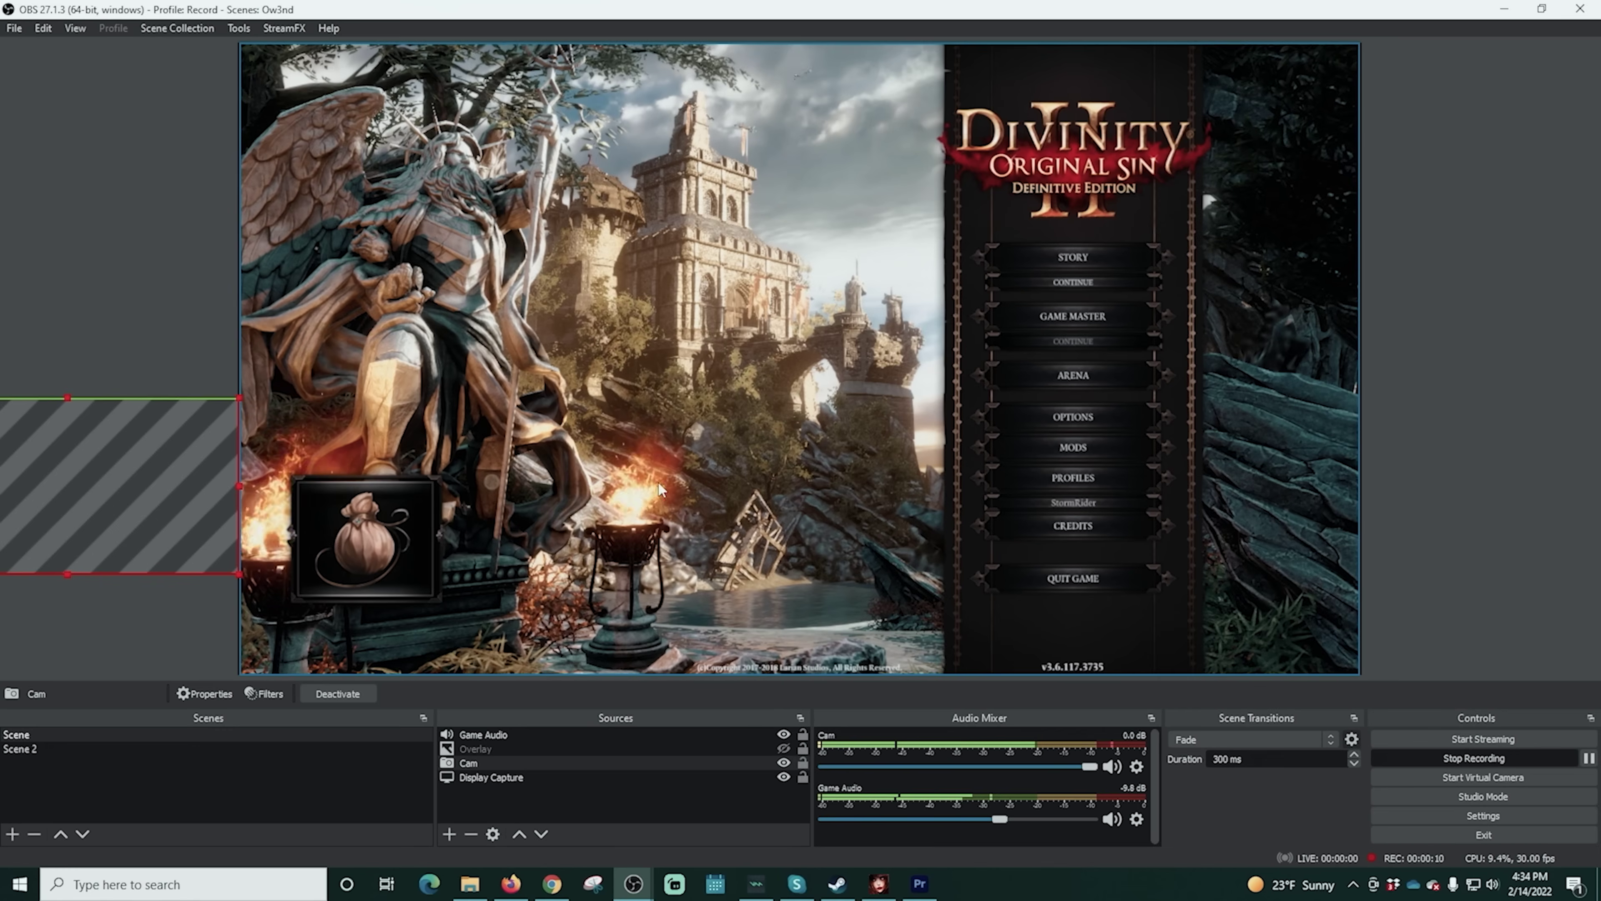
click(1419, 759)
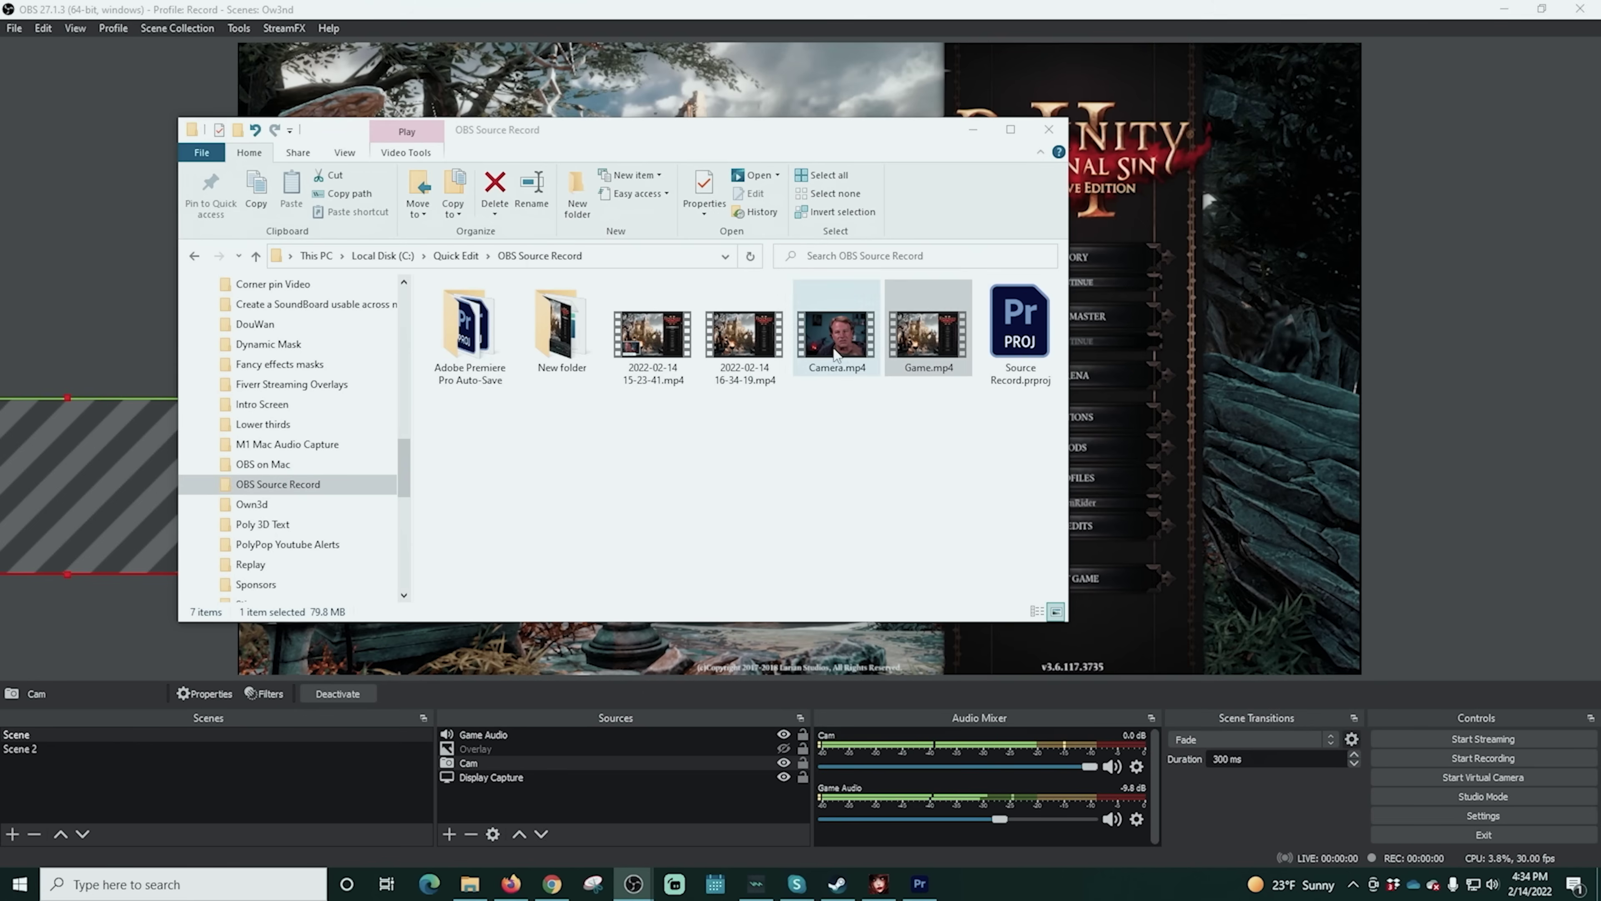
double_click(835, 350)
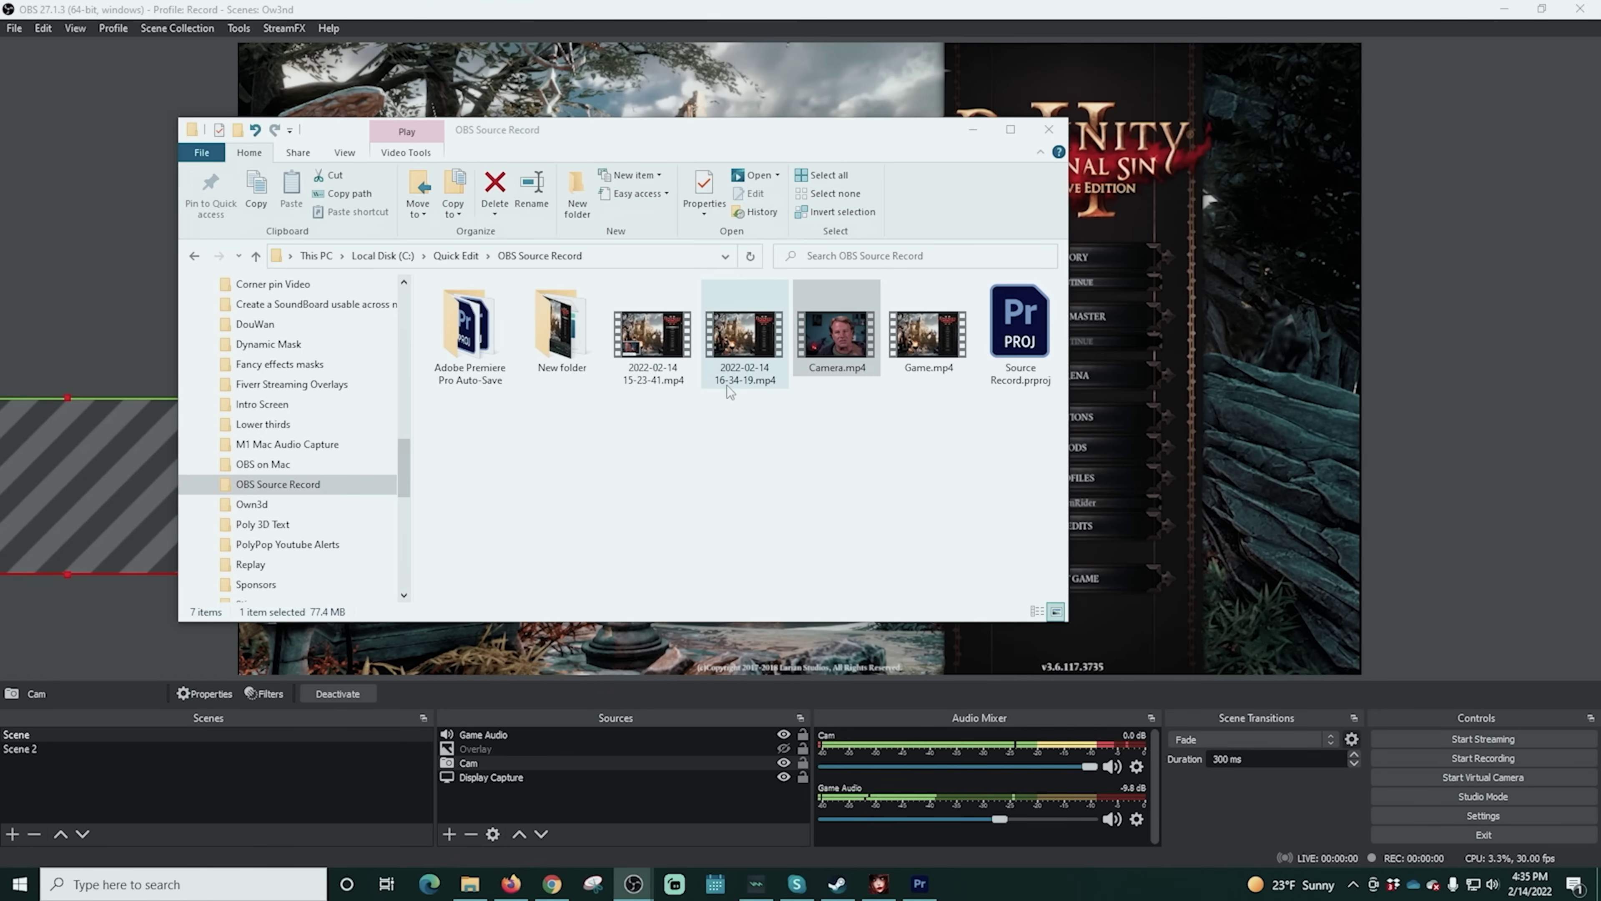
Record another short clip while watching the recordings folder for the new files
click(1459, 757)
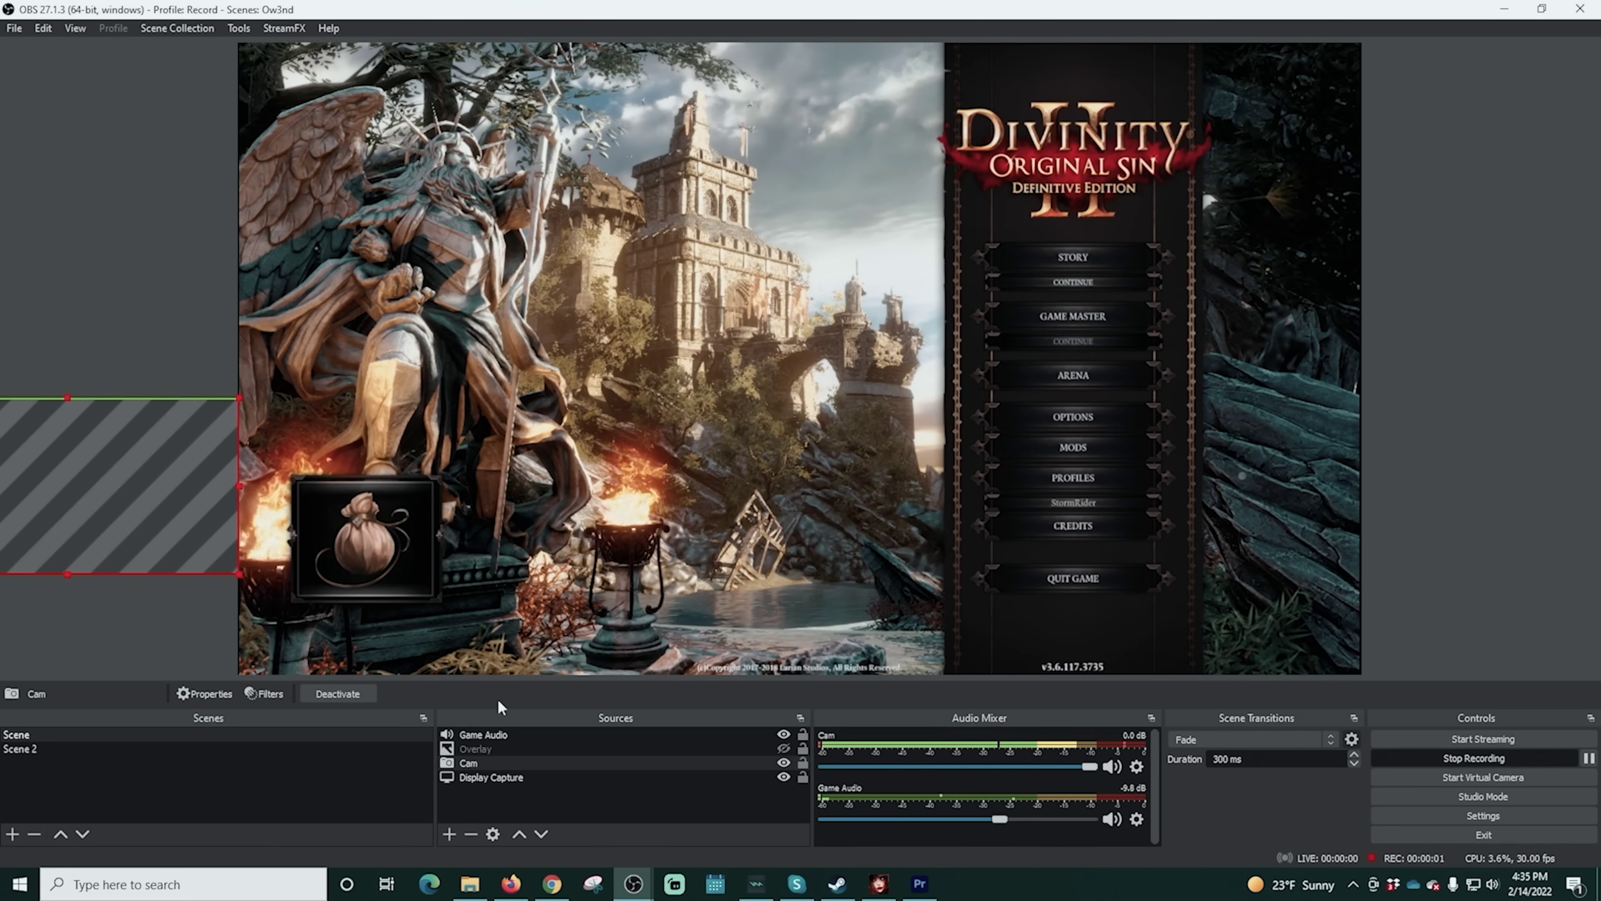
click(470, 883)
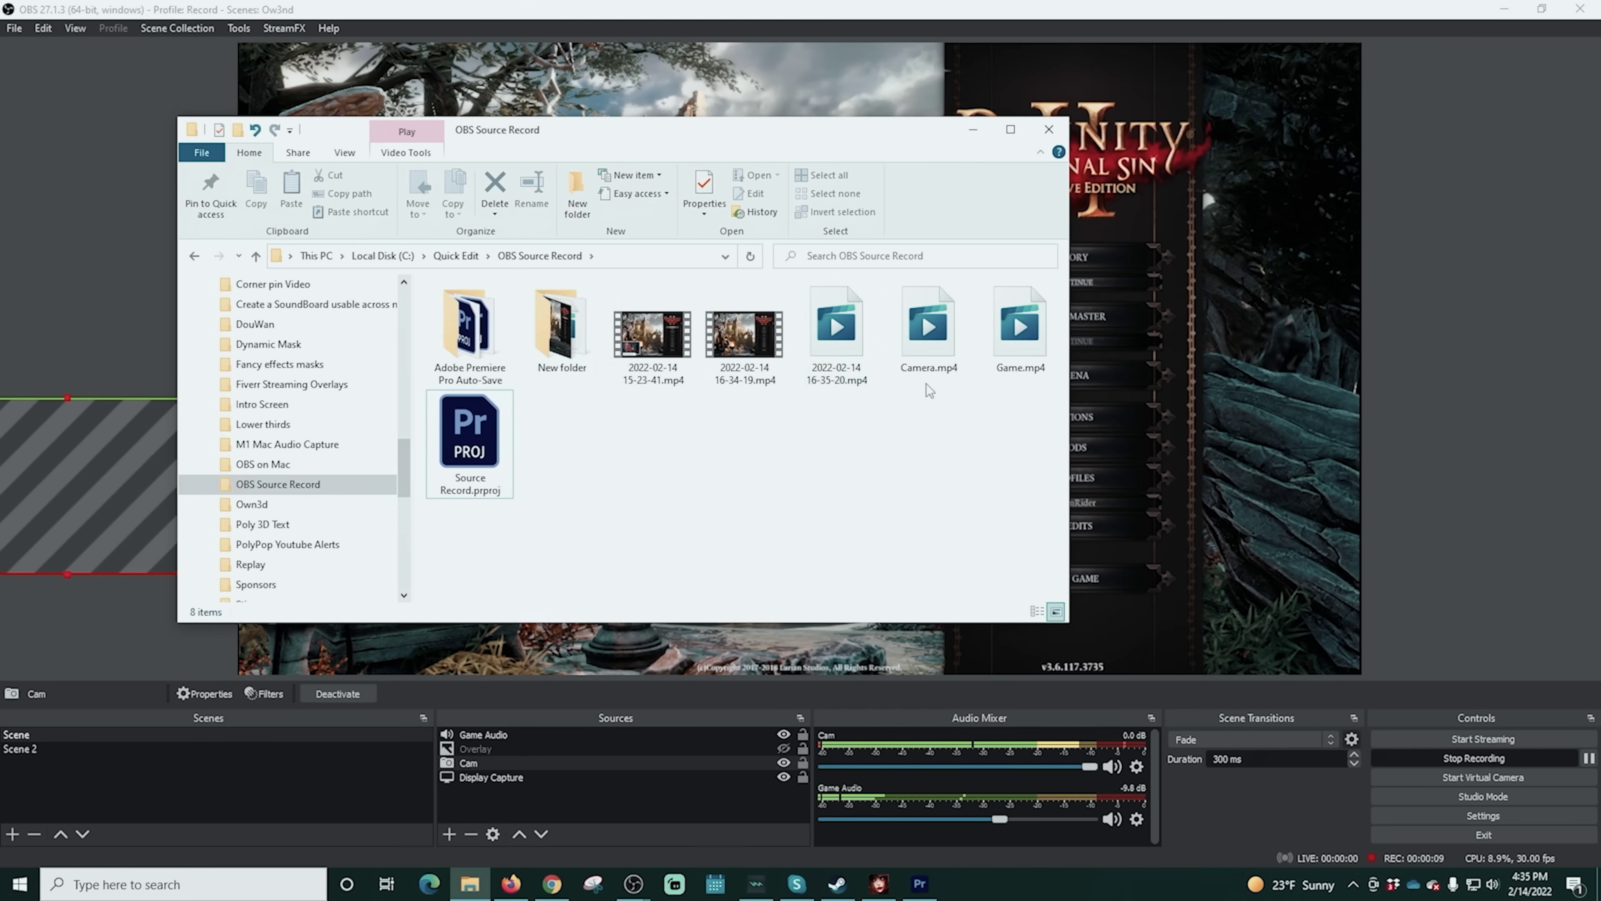
click(1474, 758)
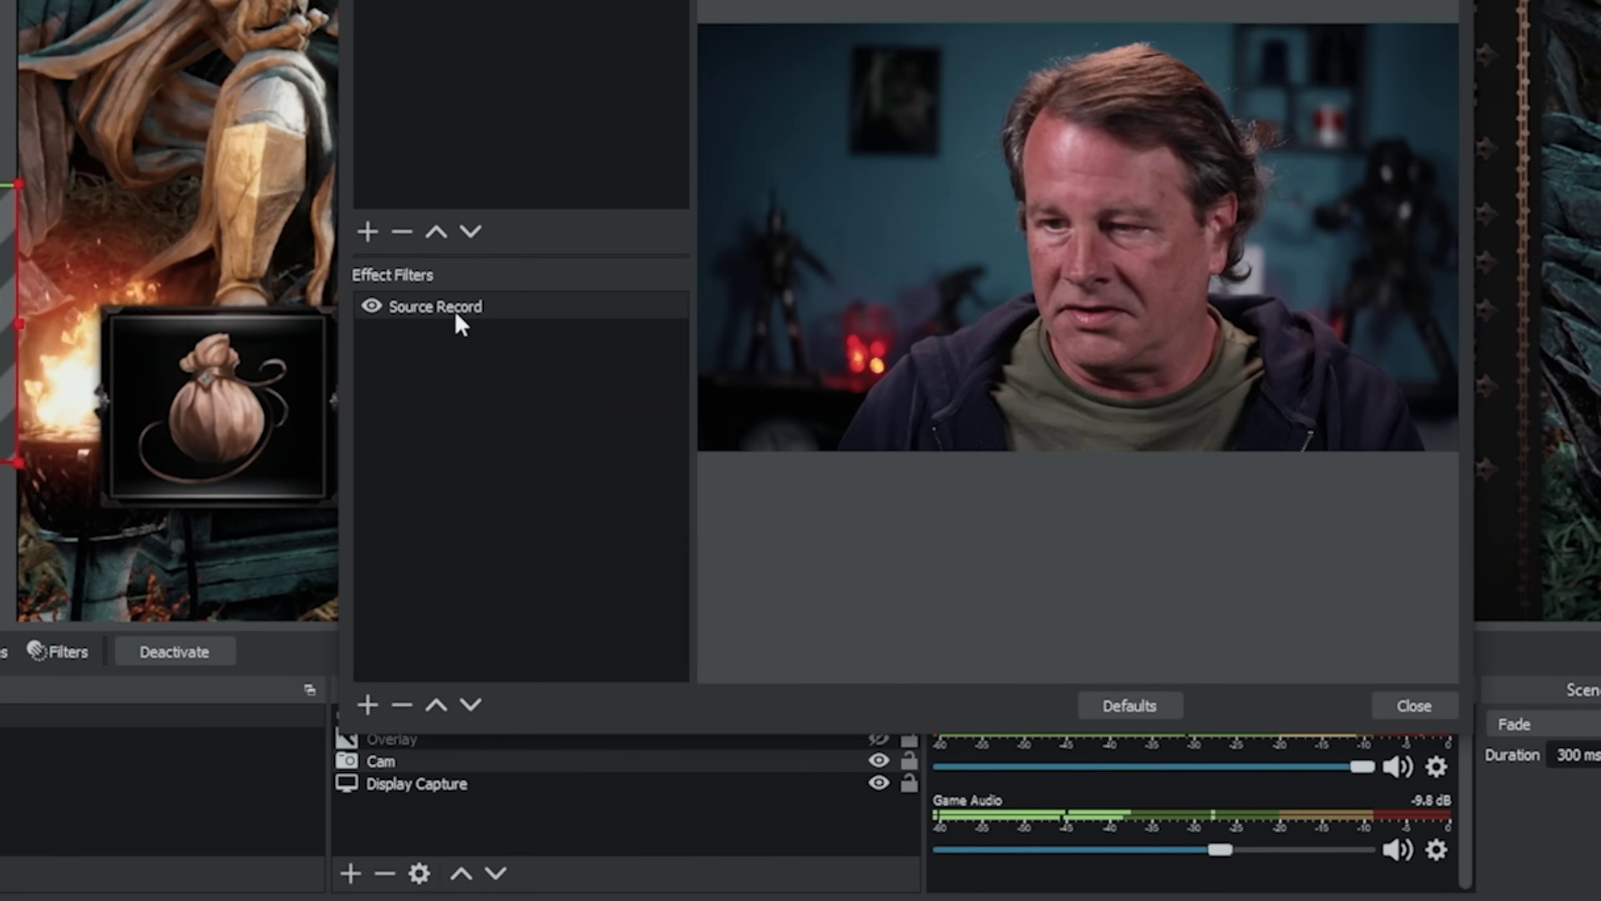
Replace the date in the Cam filter's filename format with 'cam', keeping the existing save folder
click(457, 314)
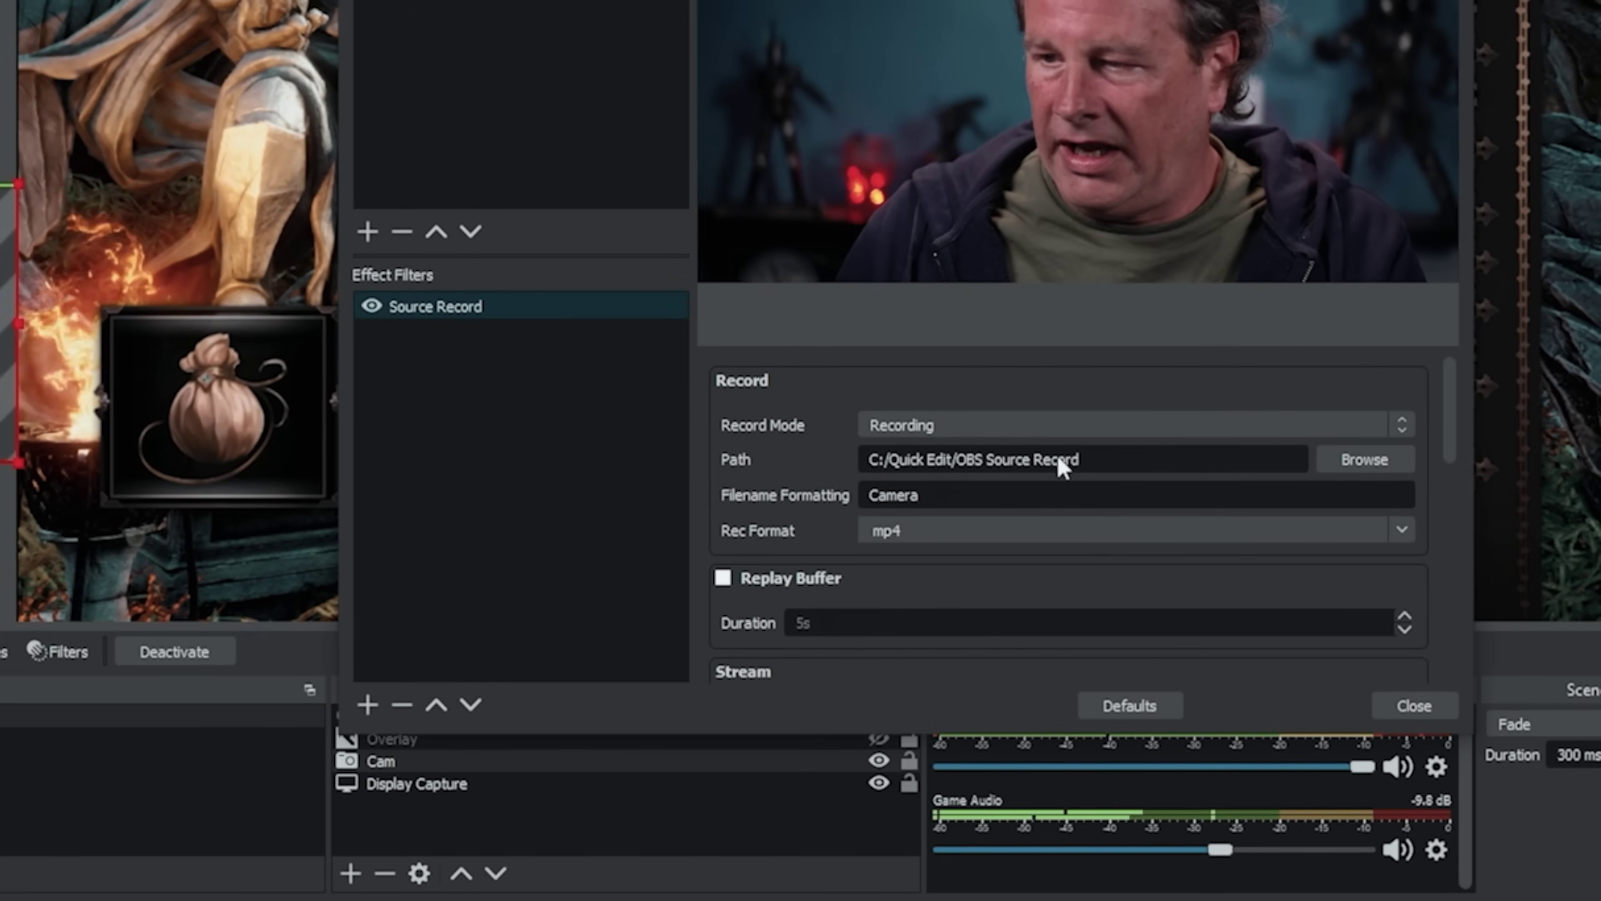
scroll(840, 542, down, 4)
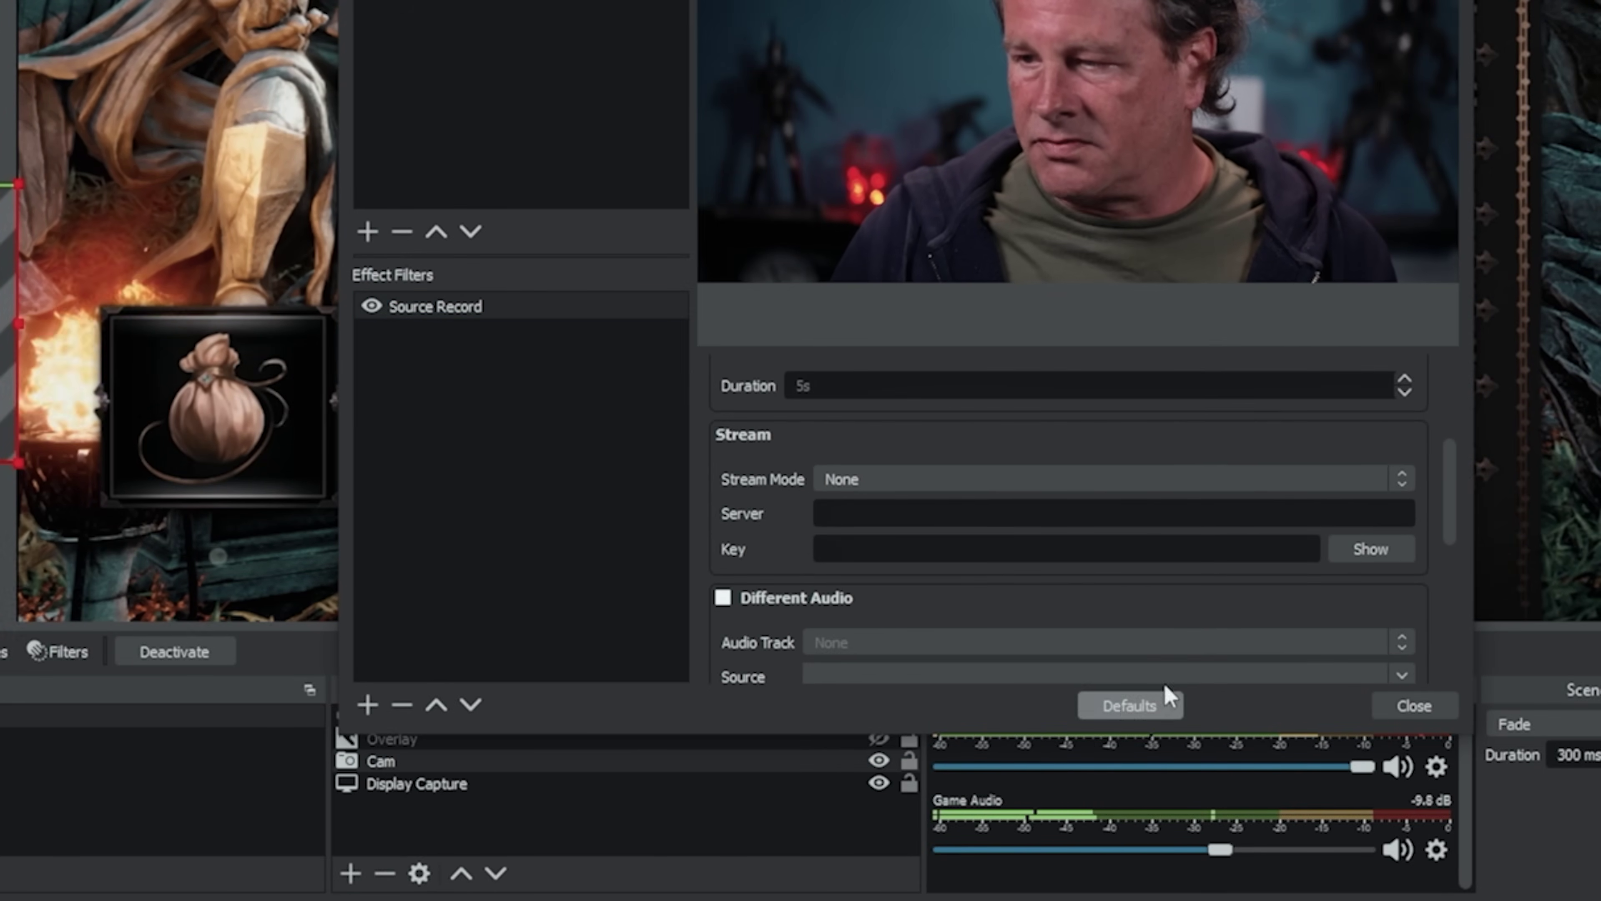
drag(1450, 524, 1420, 426)
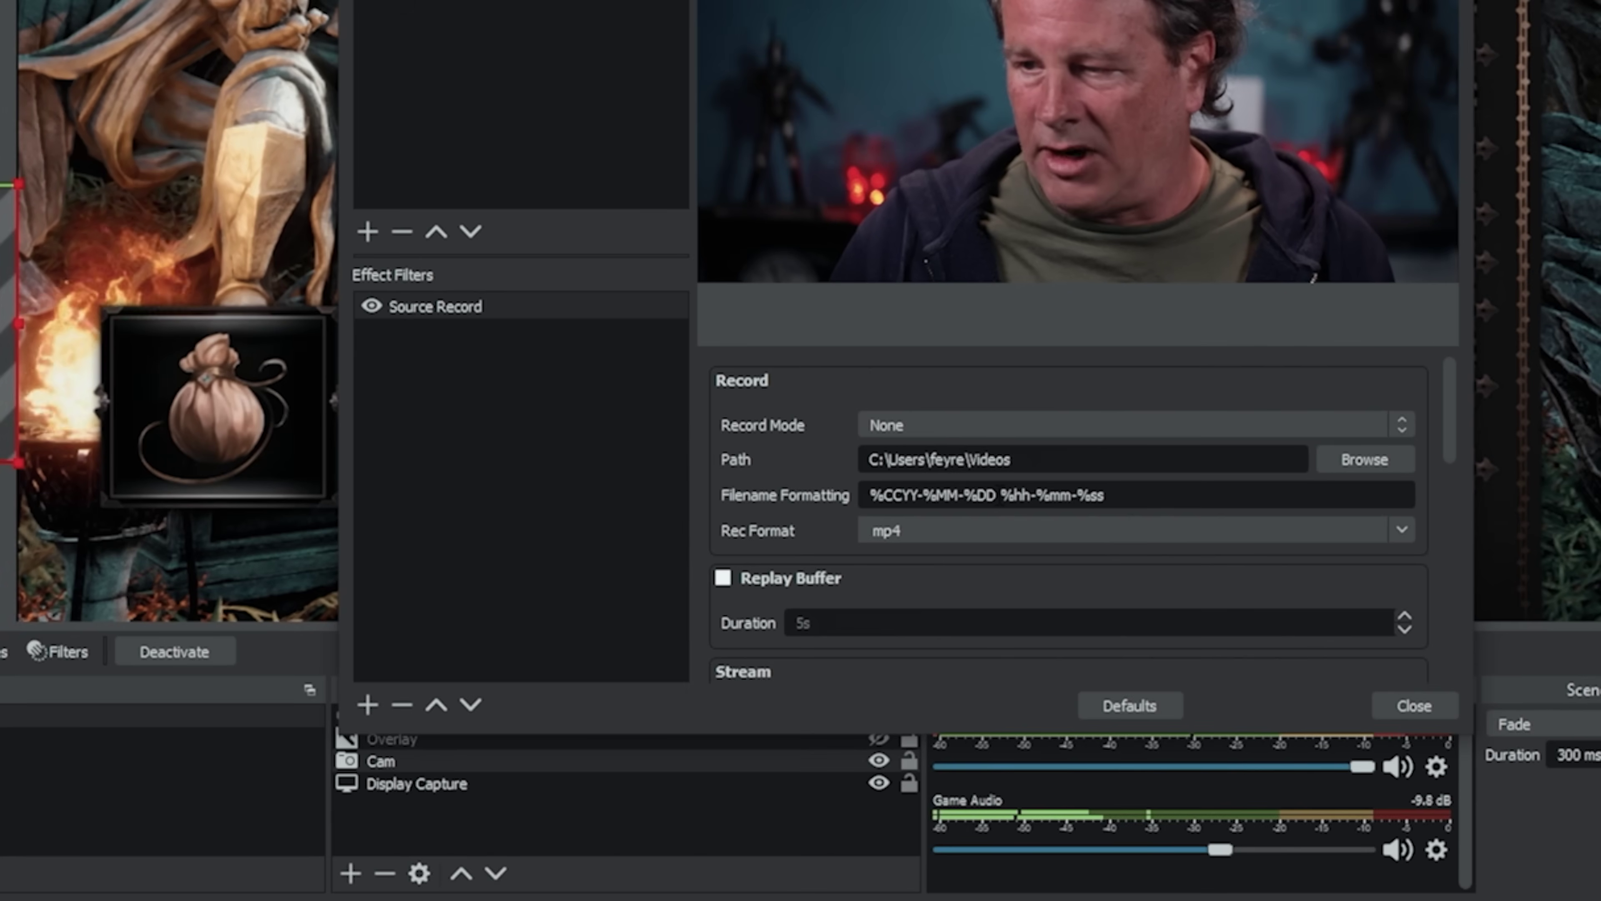
drag(998, 495, 720, 473)
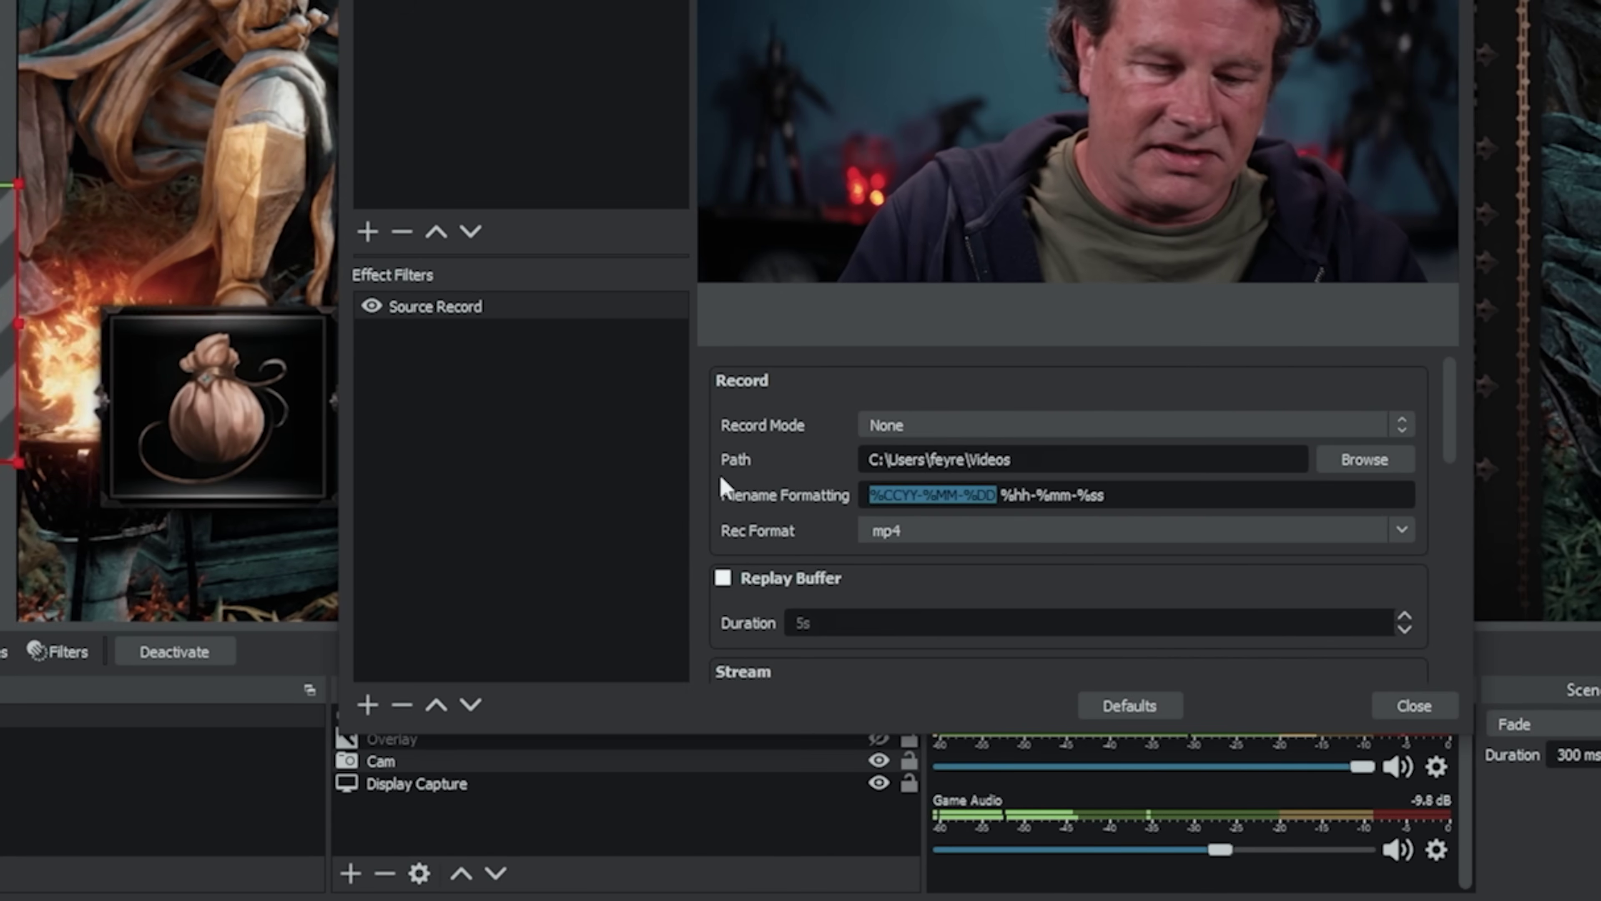
text(cam)
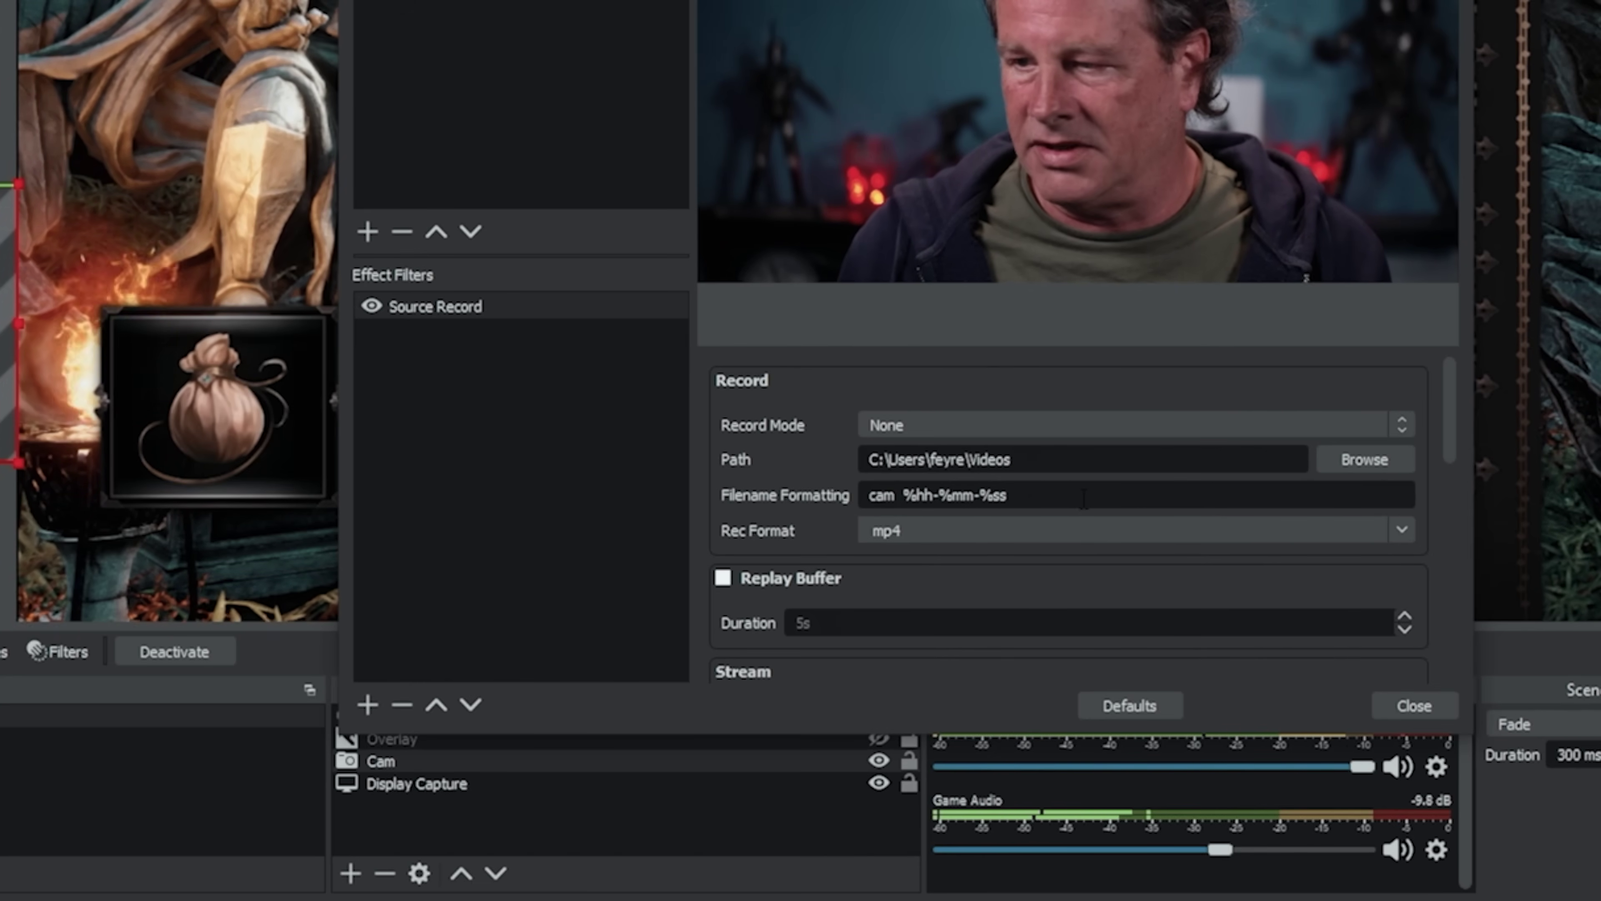
click(1343, 460)
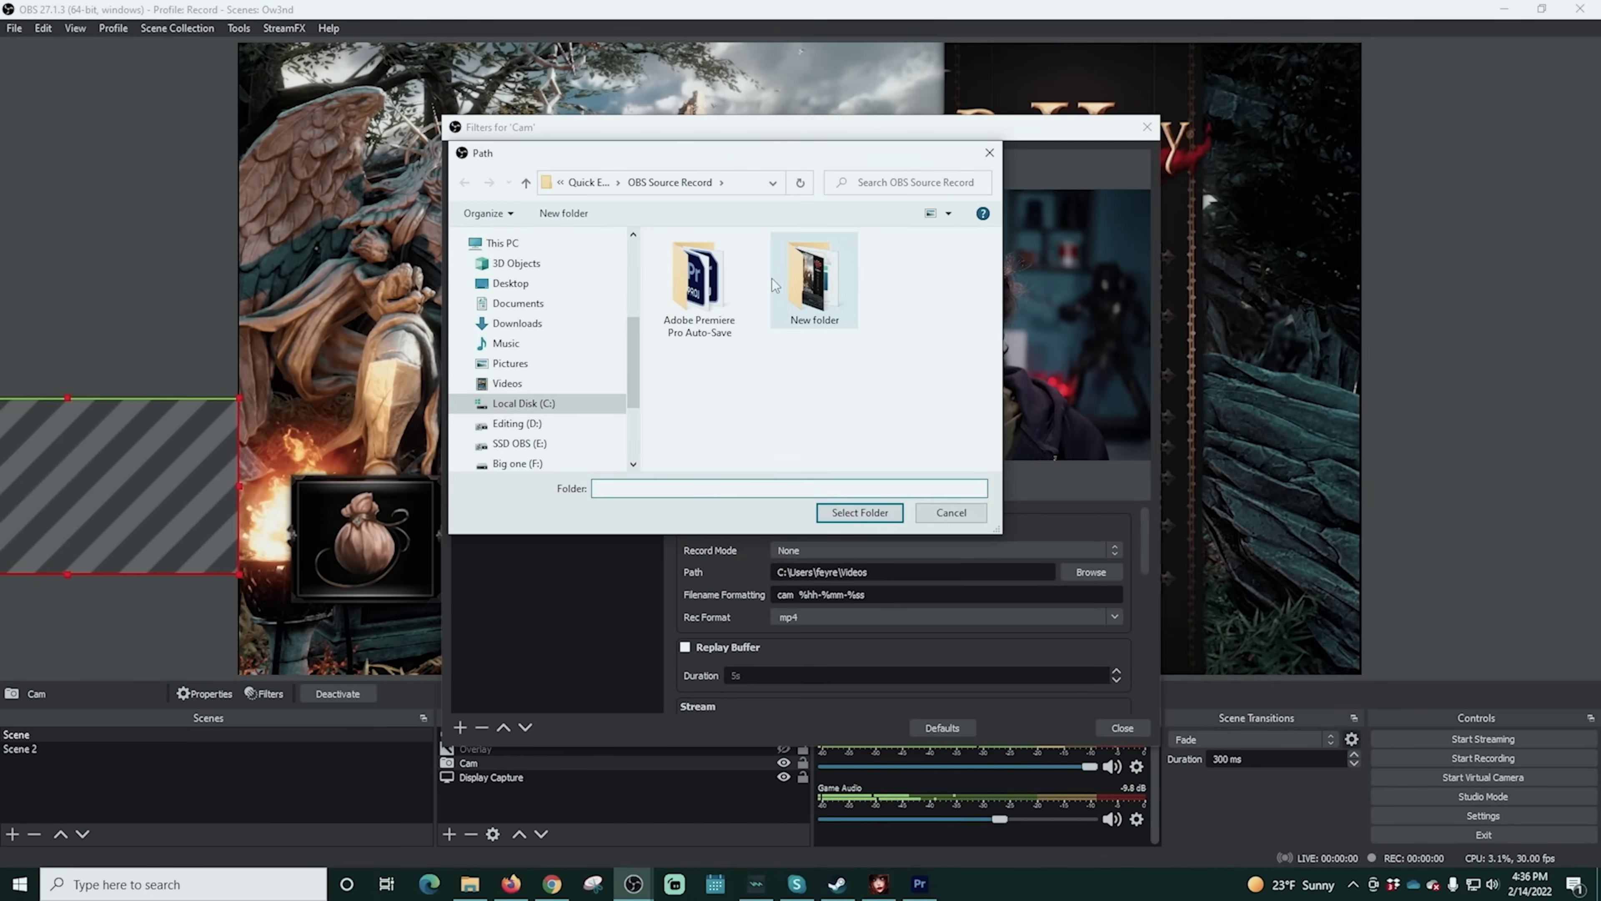
click(951, 511)
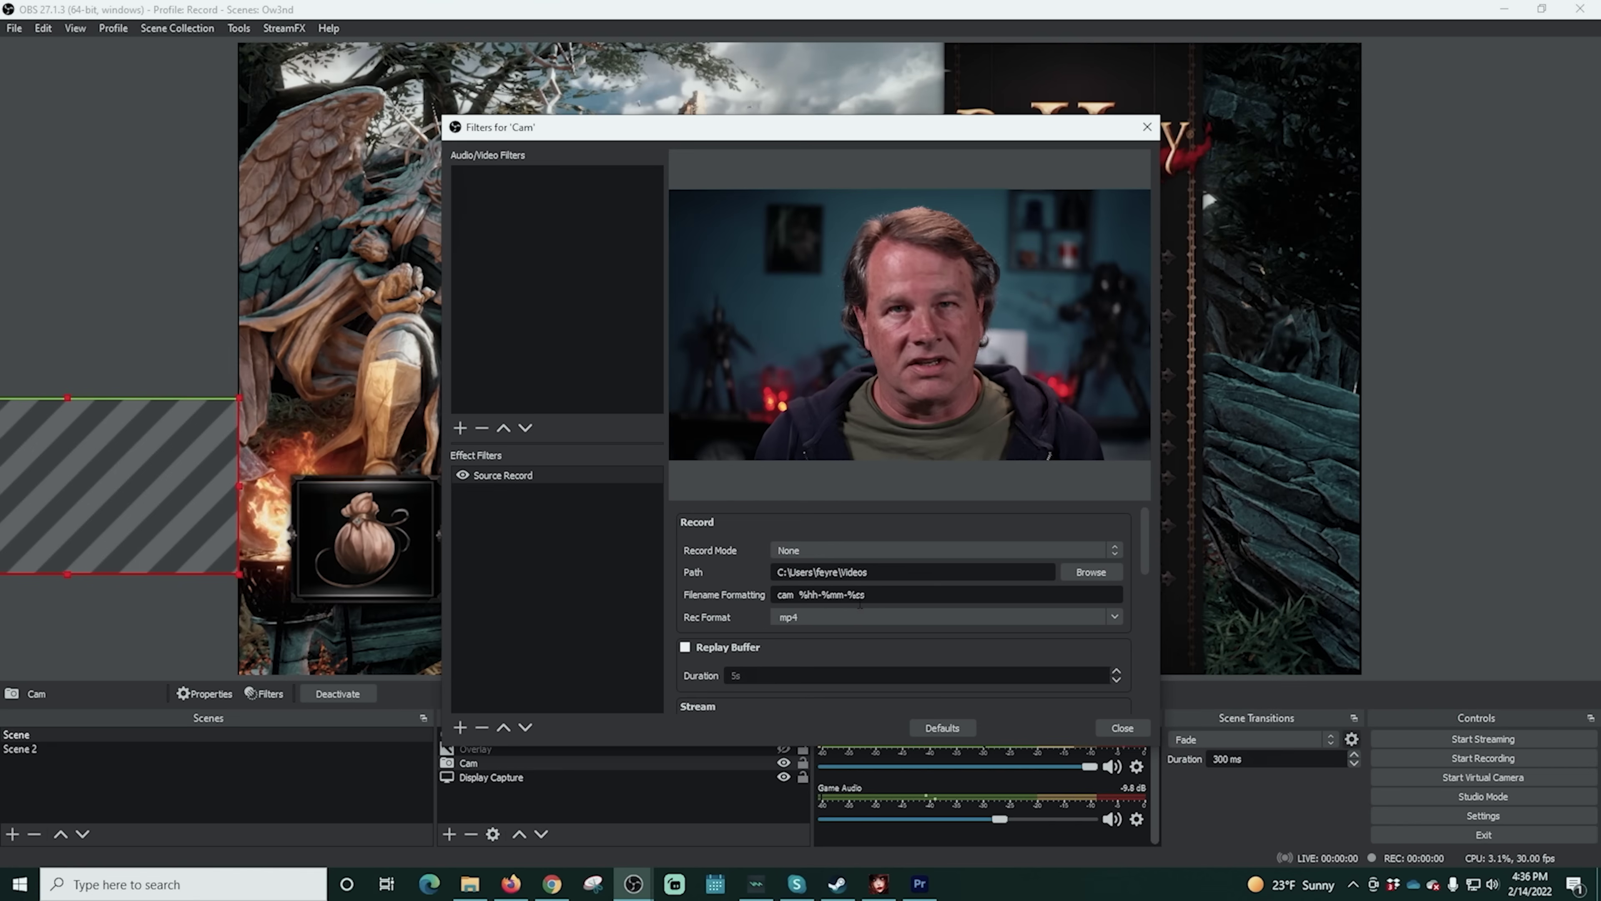
Close the Cam filter settings and select Game.mp4 in the OBS Source Record folder
click(1122, 727)
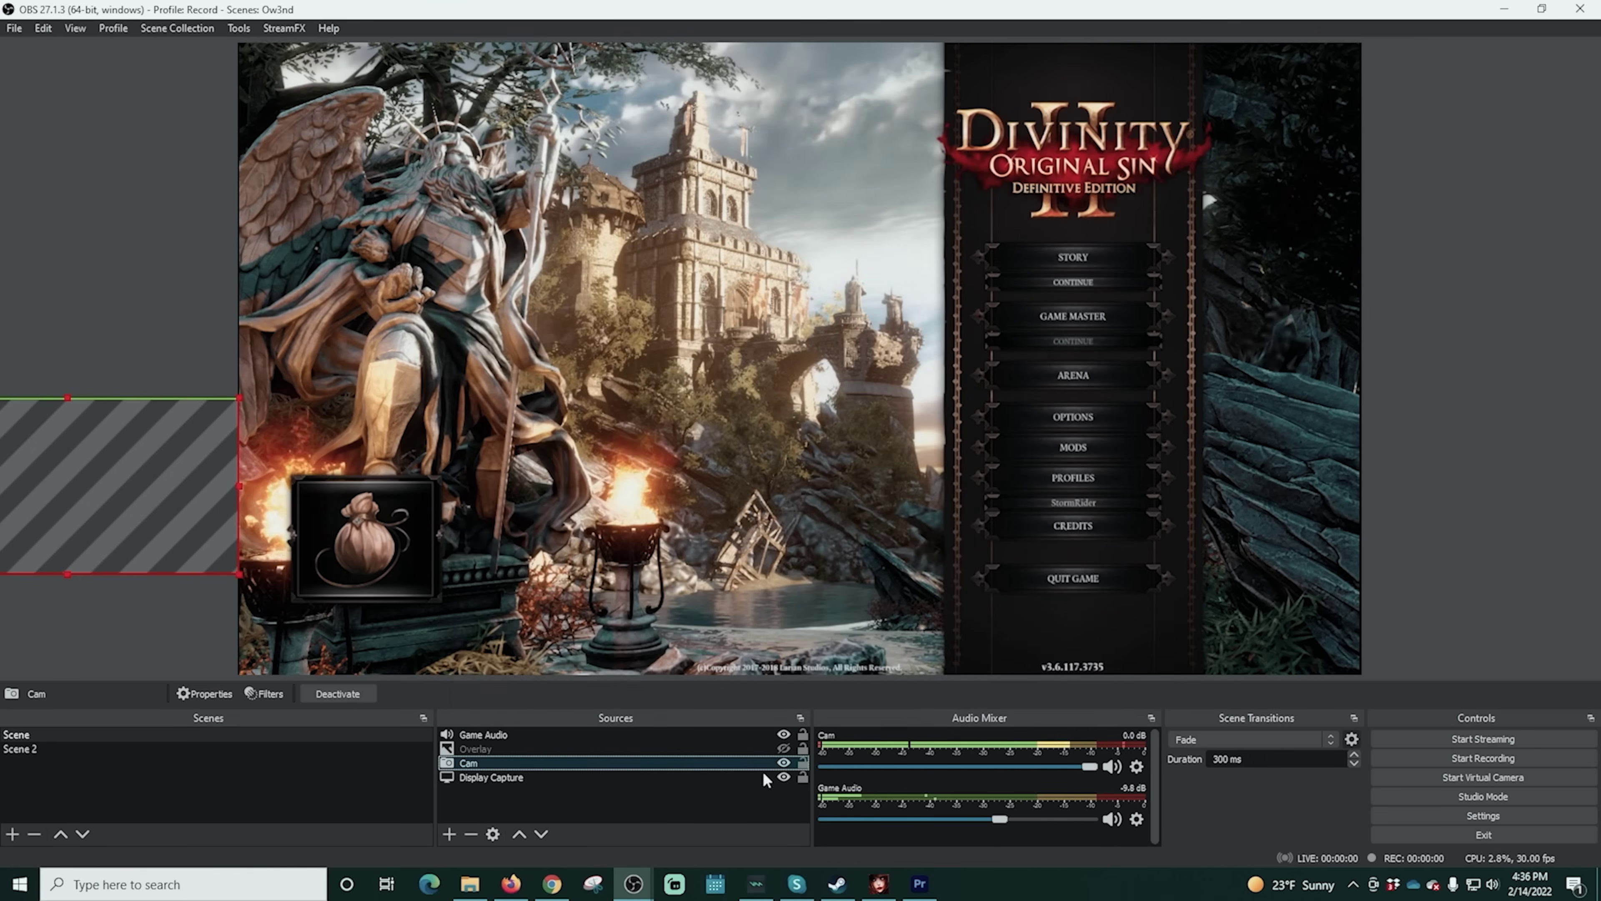
click(459, 892)
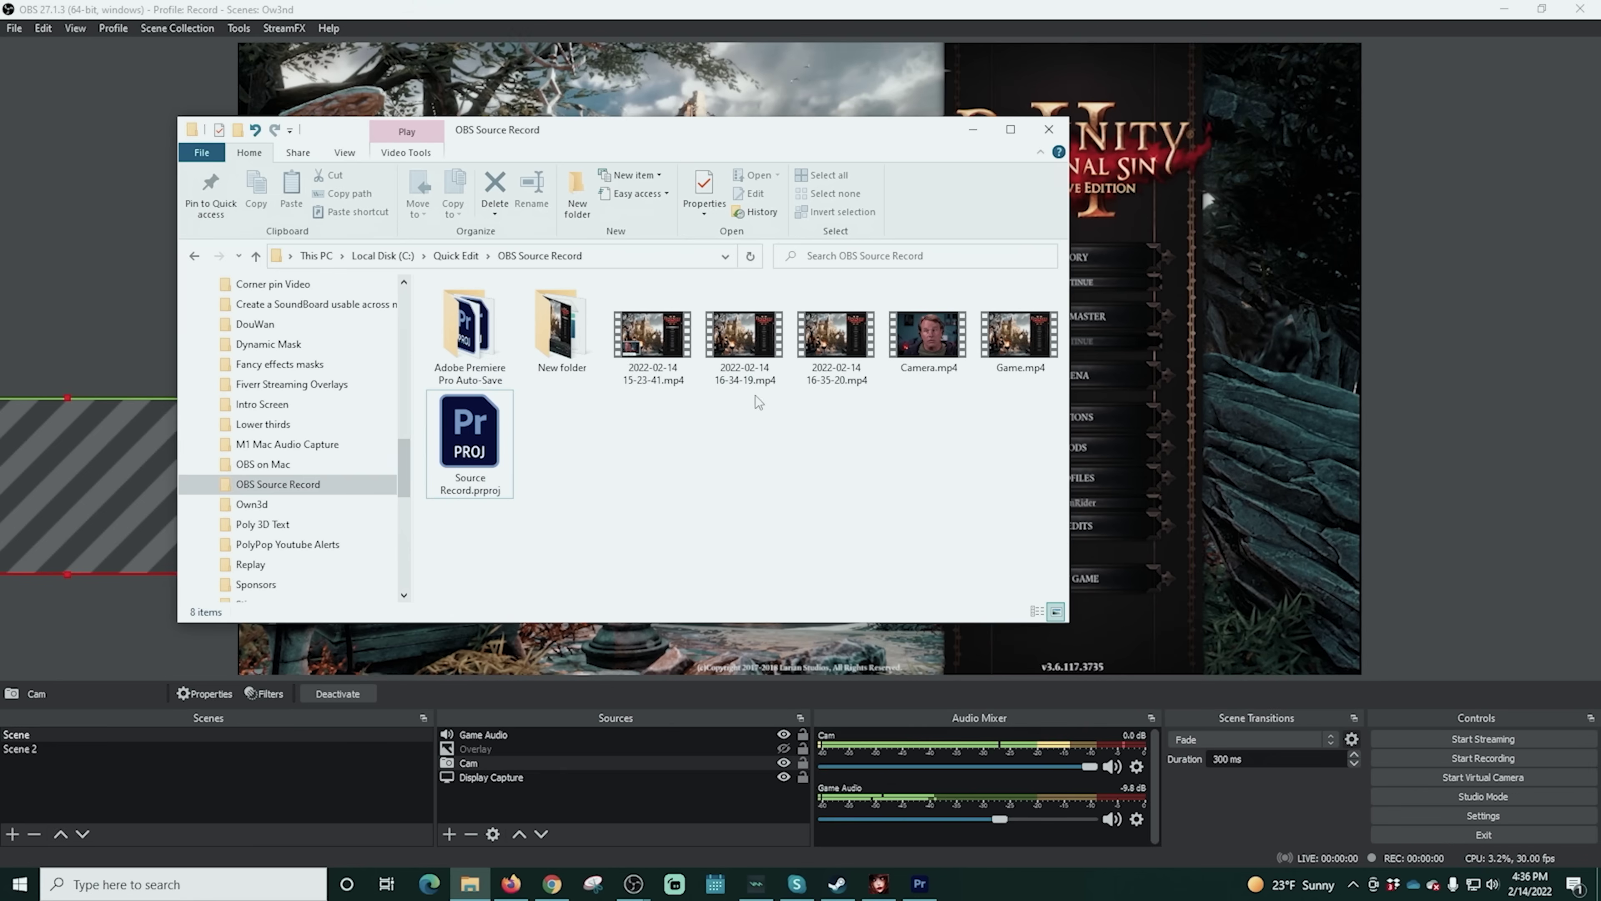
click(1009, 344)
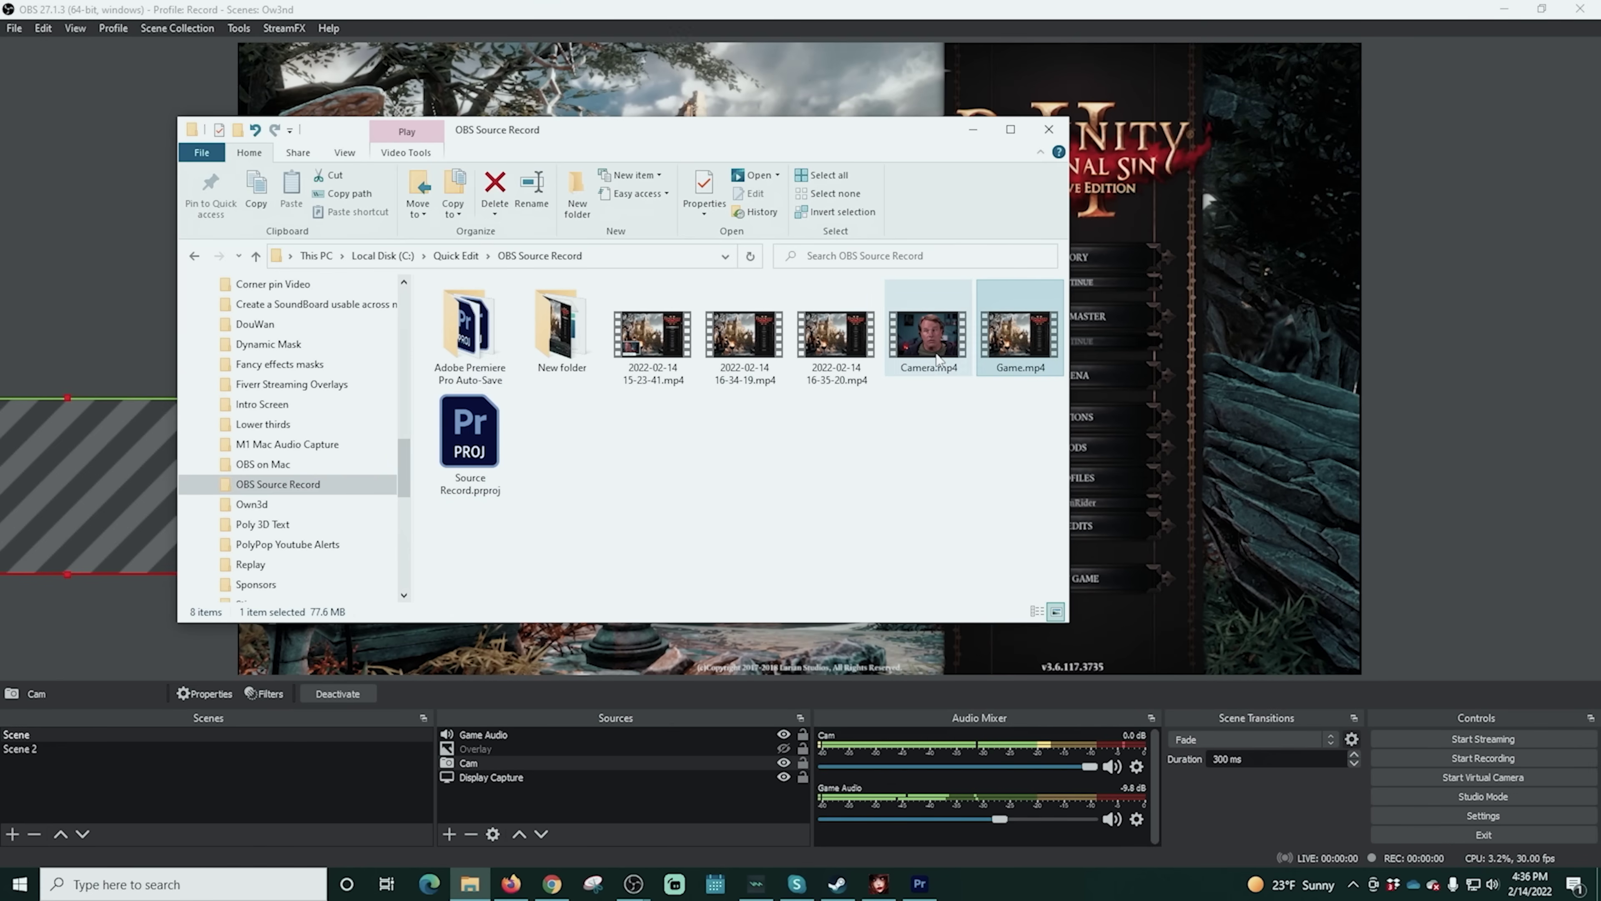